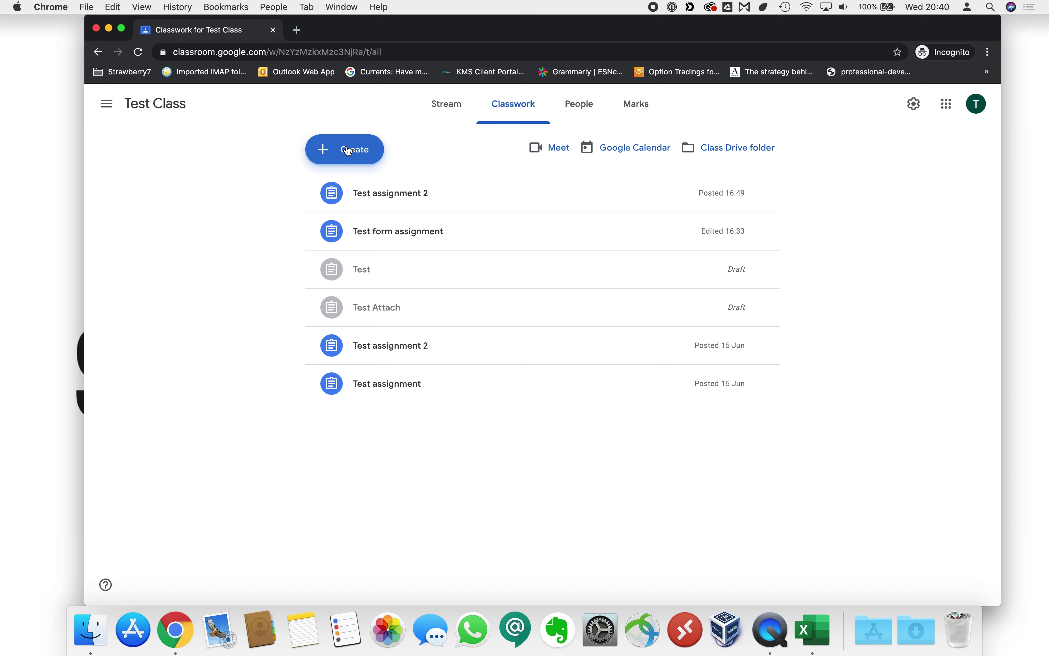
Create a 'Maths Feedback Form' assignment asking students' thoughts on maths, and attach a new Google Form.
{"action": "left_click", "coordinate": [345, 151]}
{"action": "left_click", "coordinate": [354, 186]}
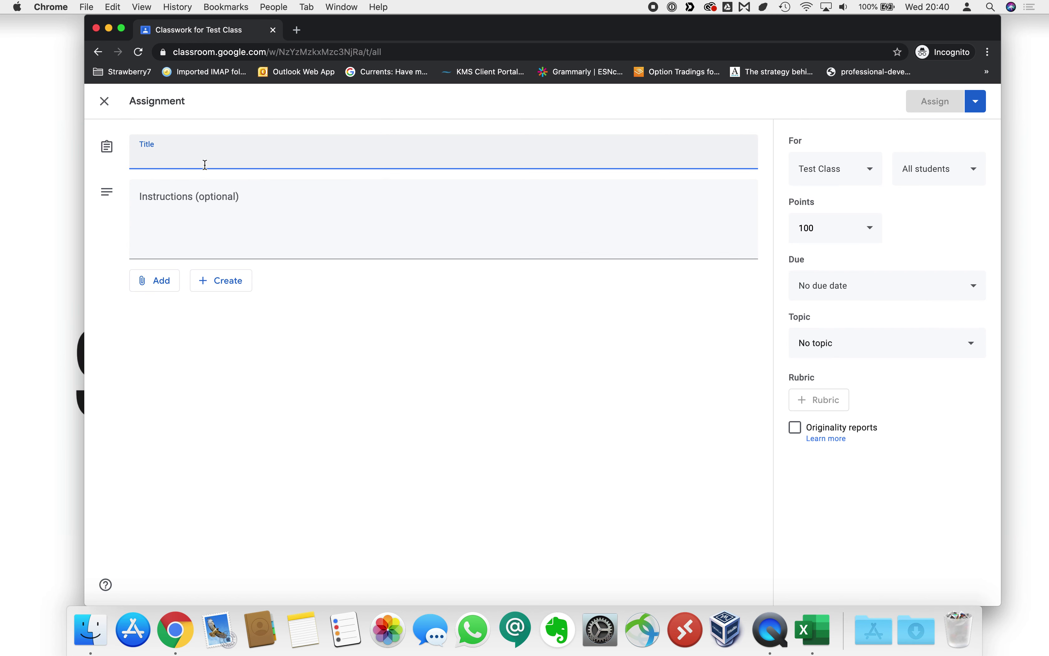
{"action": "type", "text": "Maths Feedback Form"}
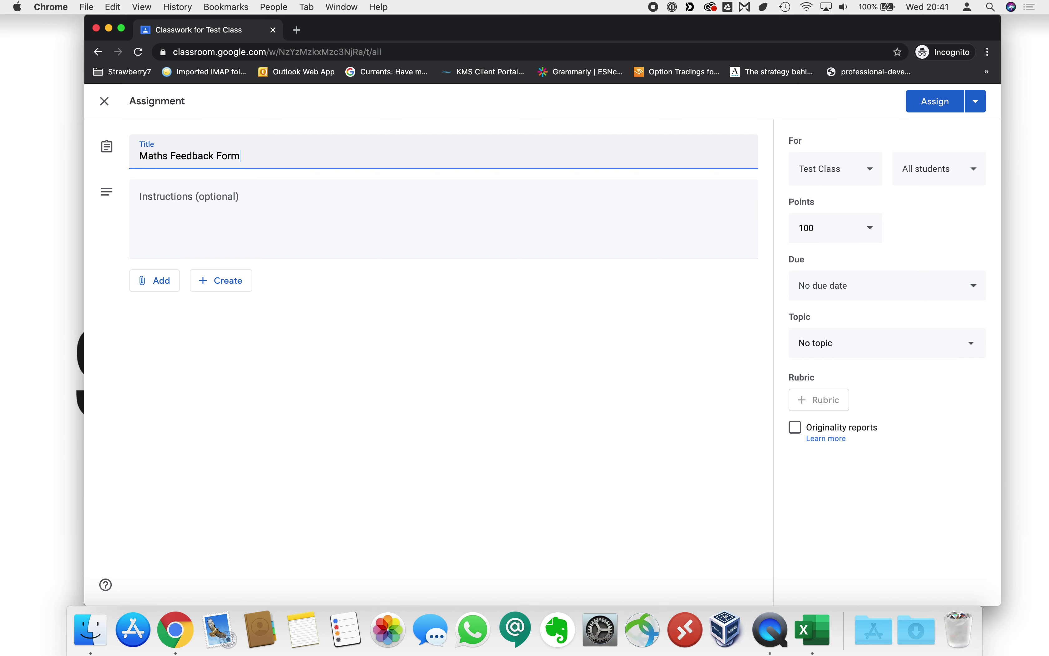
{"action": "left_click", "coordinate": [203, 207]}
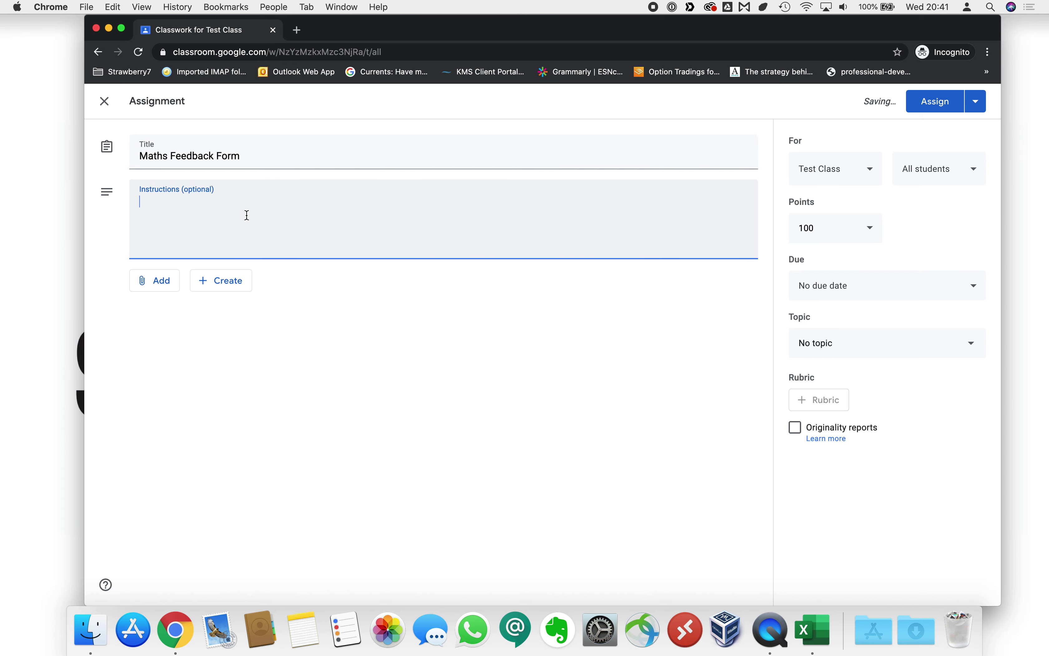
{"action": "type", "text": "Please complete the f"}
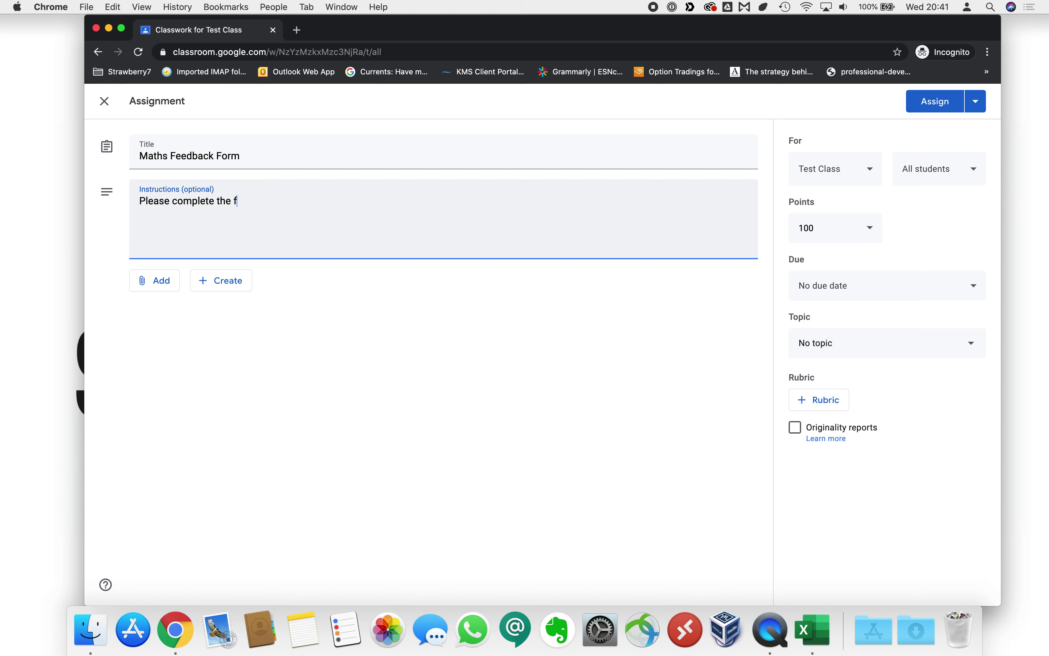
{"action": "type", "text": "orm below and let us know wh"}
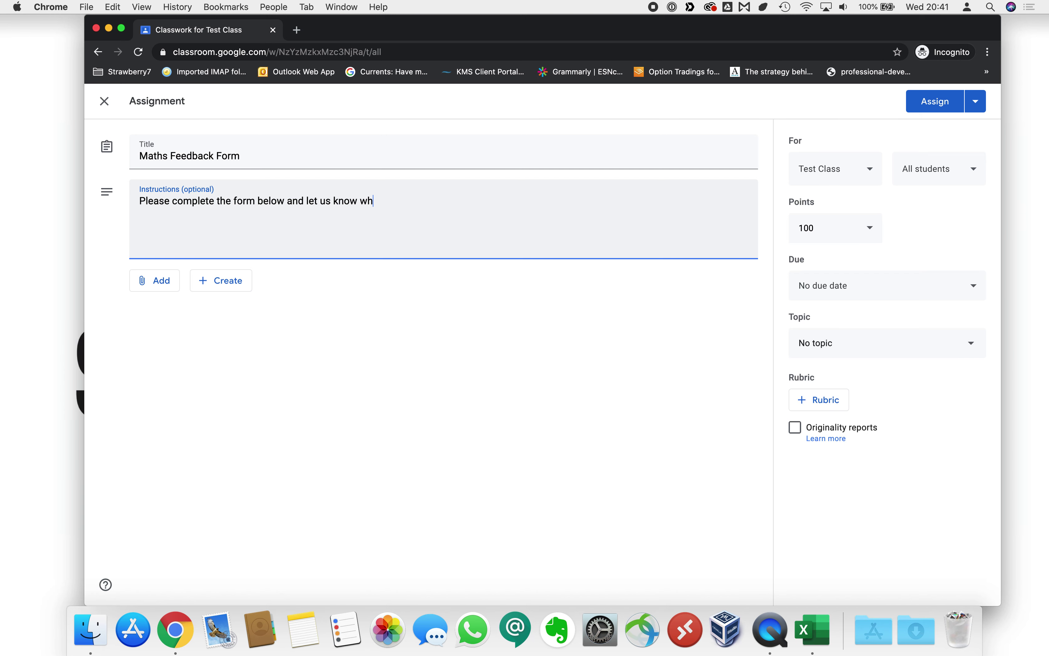
{"action": "type", "text": "at you think about maths!"}
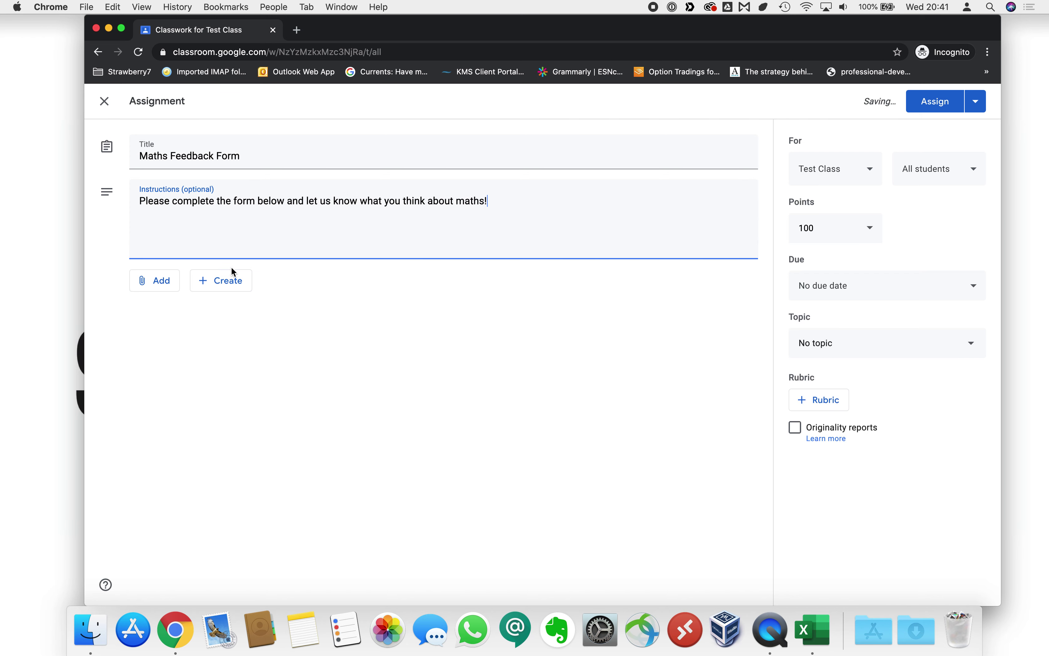
{"action": "left_click", "coordinate": [219, 283]}
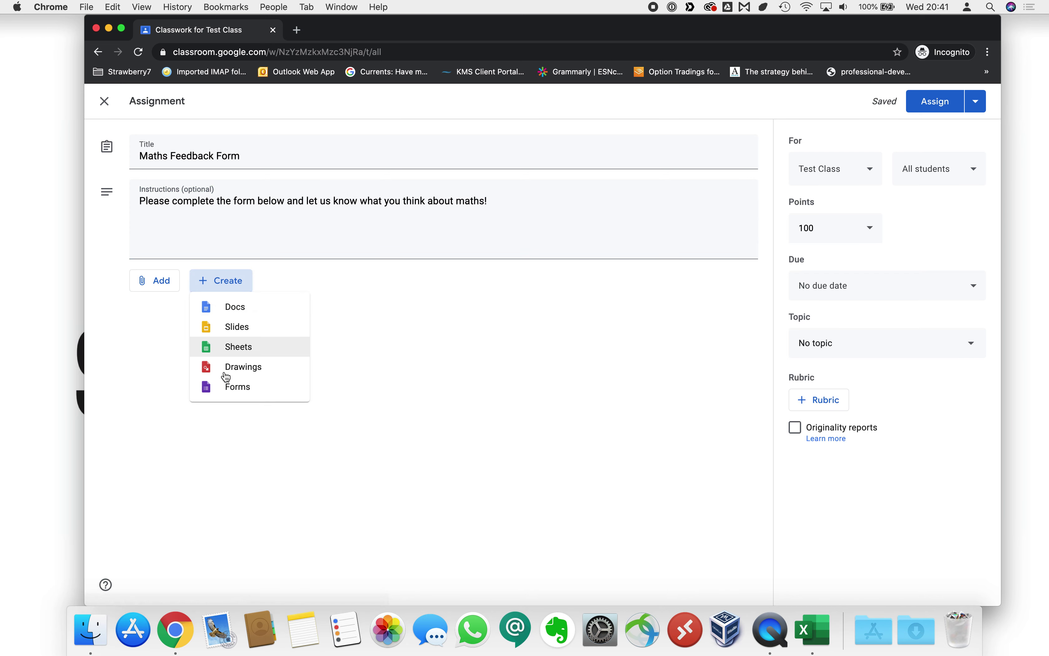
{"action": "left_click", "coordinate": [227, 387]}
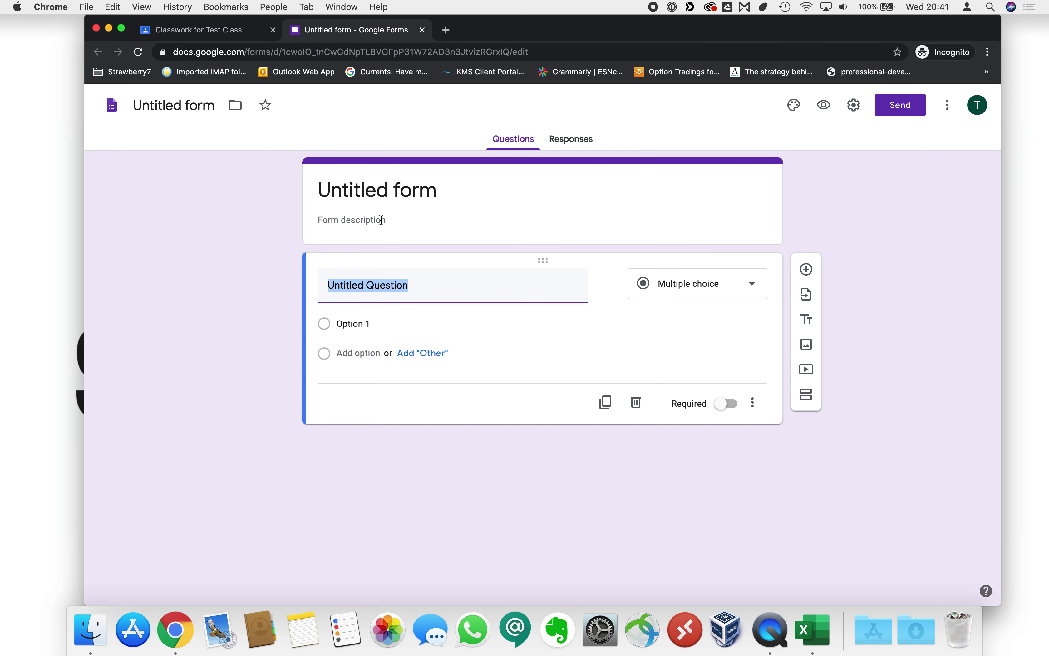
Rename the untitled form to 'Maths Feedback'.
{"action": "left_click", "coordinate": [470, 198]}
{"action": "type", "text": "Mat"}
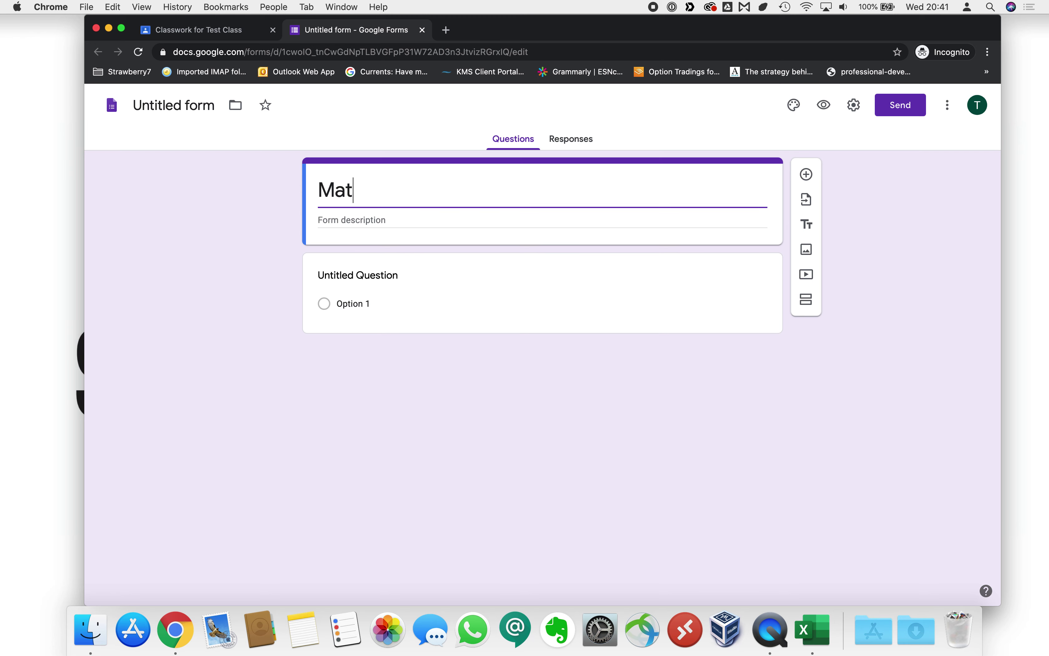
{"action": "type", "text": "hs Feedback"}
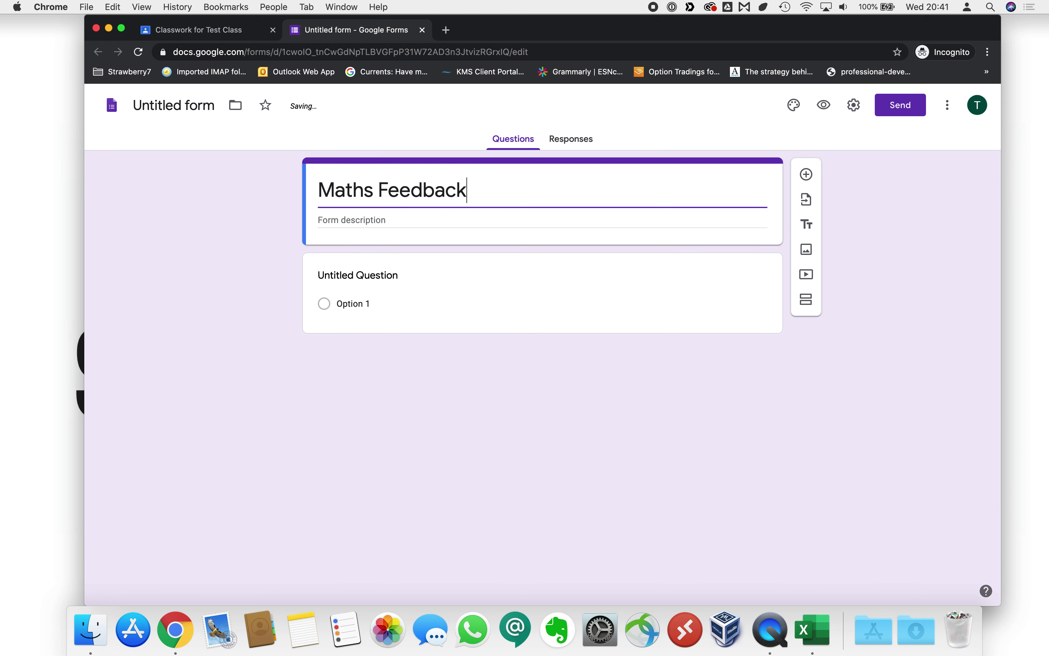
{"action": "left_click", "coordinate": [358, 222]}
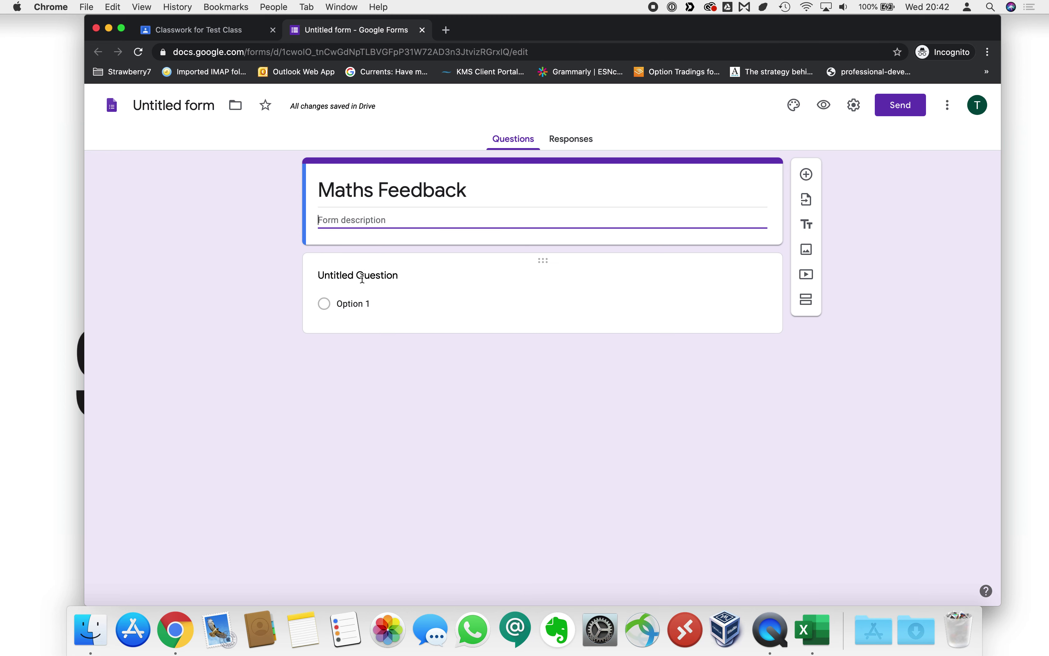
{"action": "left_click", "coordinate": [416, 295]}
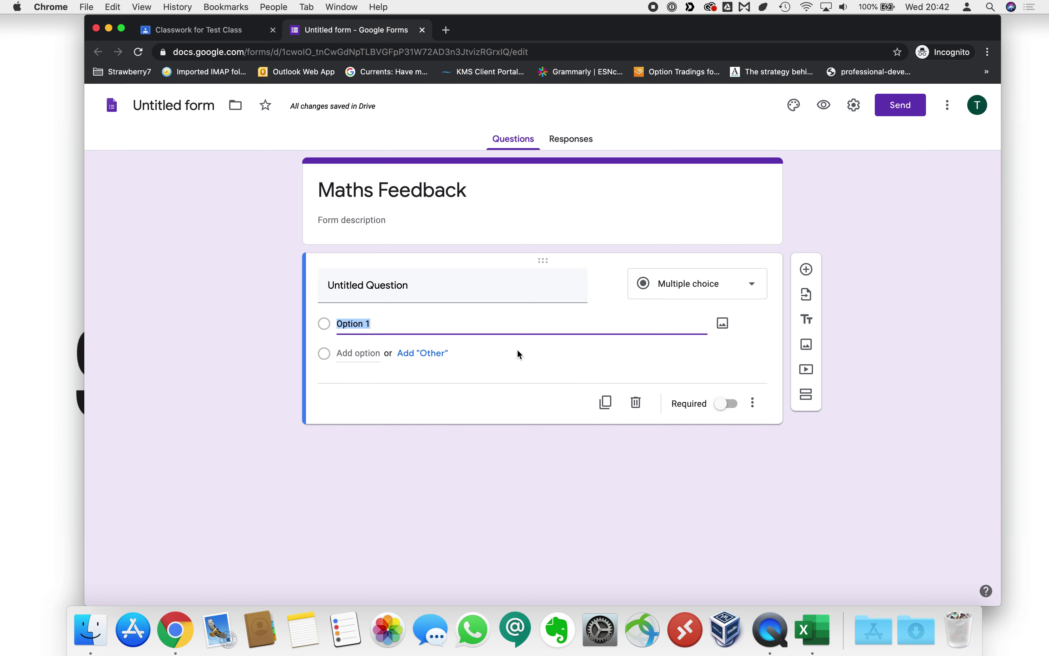
Make the first question a required short-answer question reading 'What is your name'.
{"action": "left_click", "coordinate": [747, 287]}
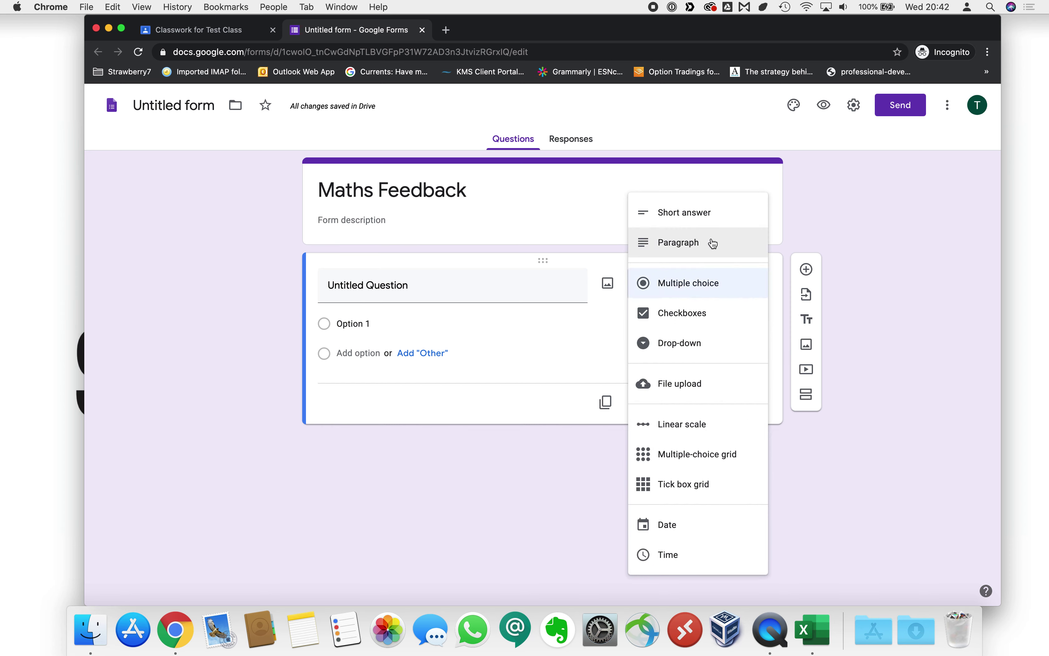
{"action": "left_click", "coordinate": [704, 213]}
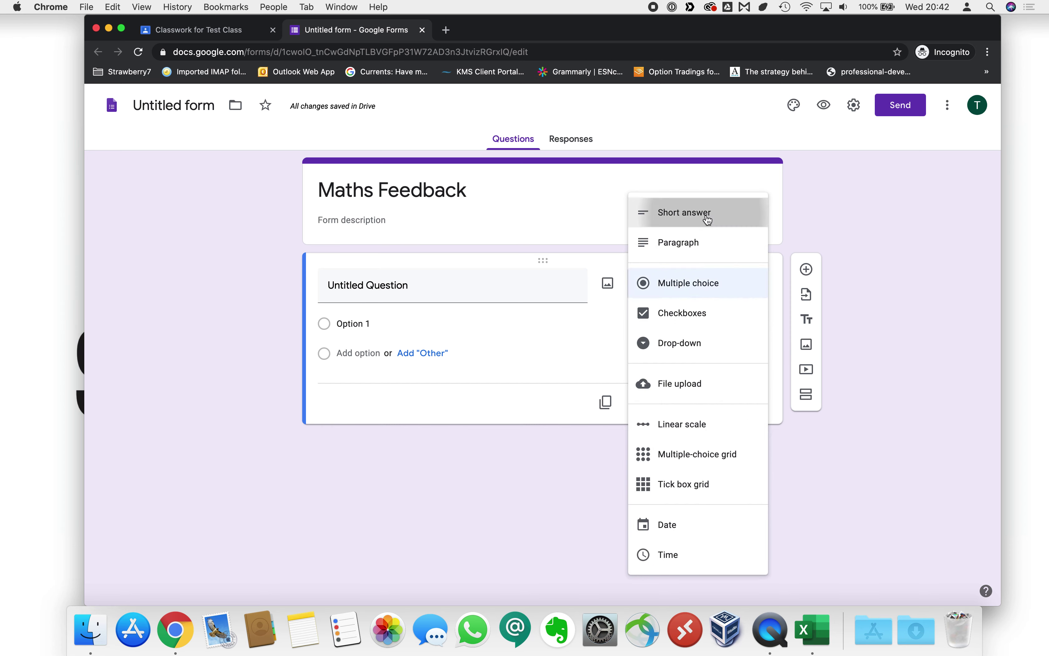
{"action": "left_click", "coordinate": [434, 287]}
{"action": "type", "text": "What is your name"}
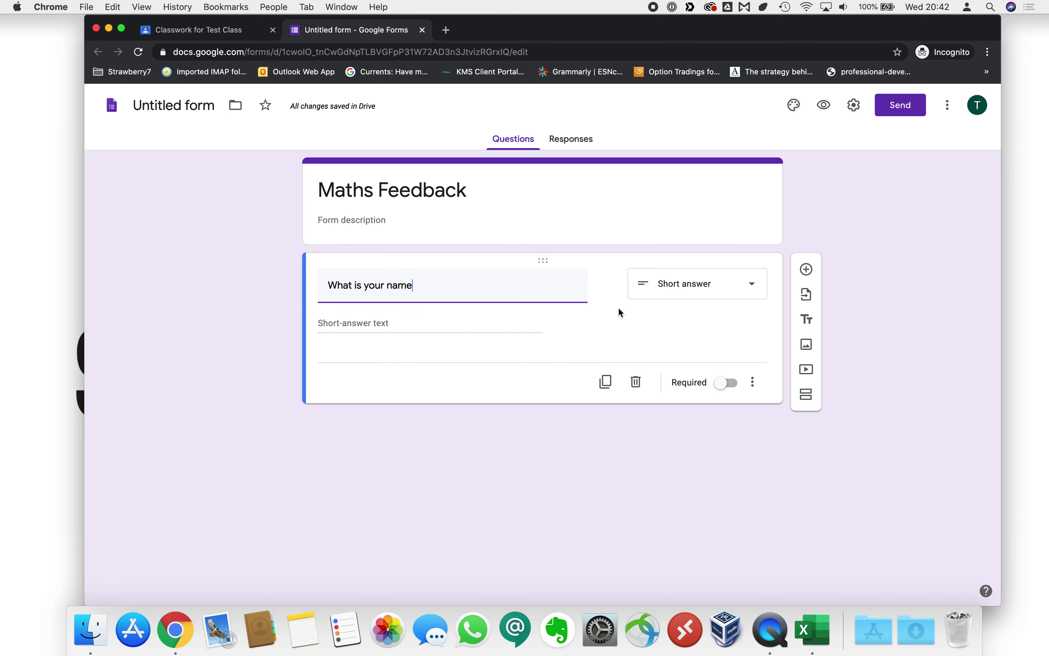
{"action": "left_click", "coordinate": [352, 319]}
{"action": "left_click", "coordinate": [727, 388]}
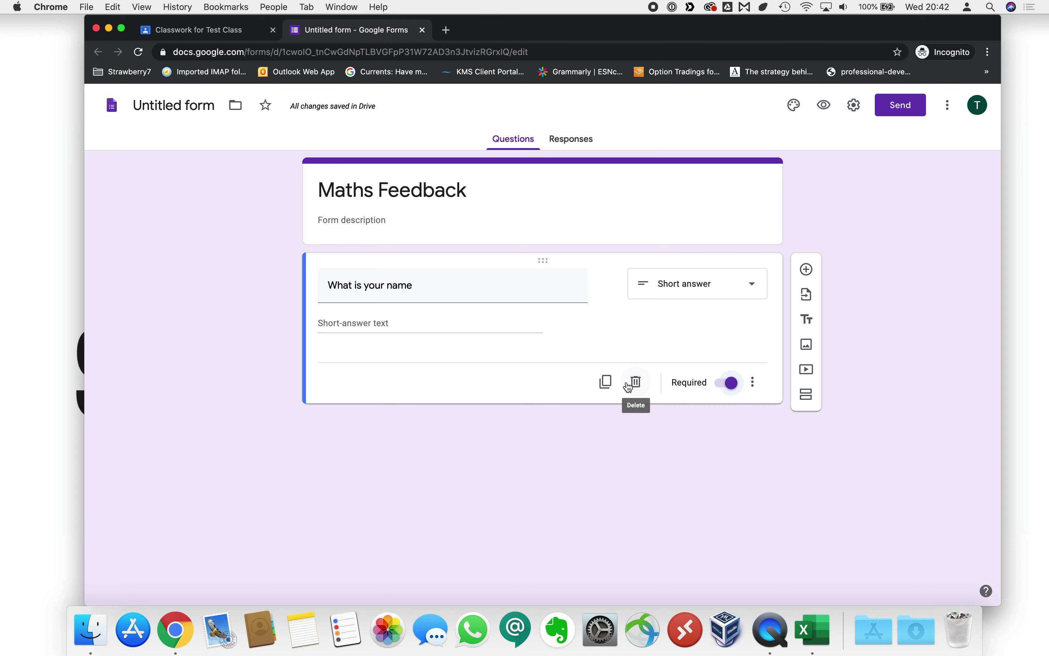
{"action": "left_click", "coordinate": [754, 383]}
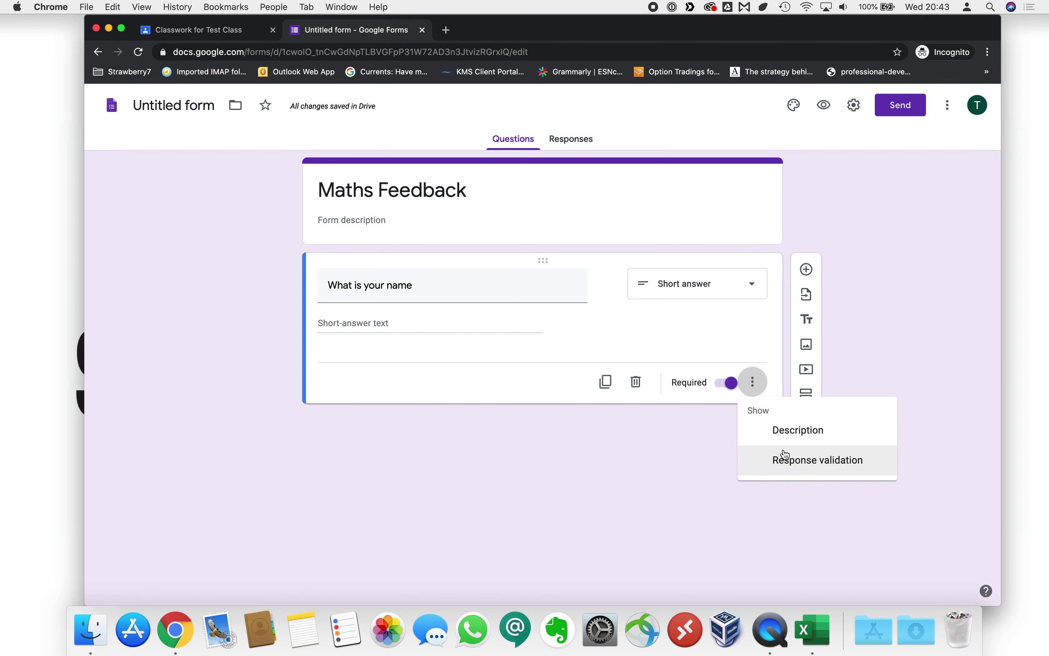
{"action": "left_click", "coordinate": [764, 353]}
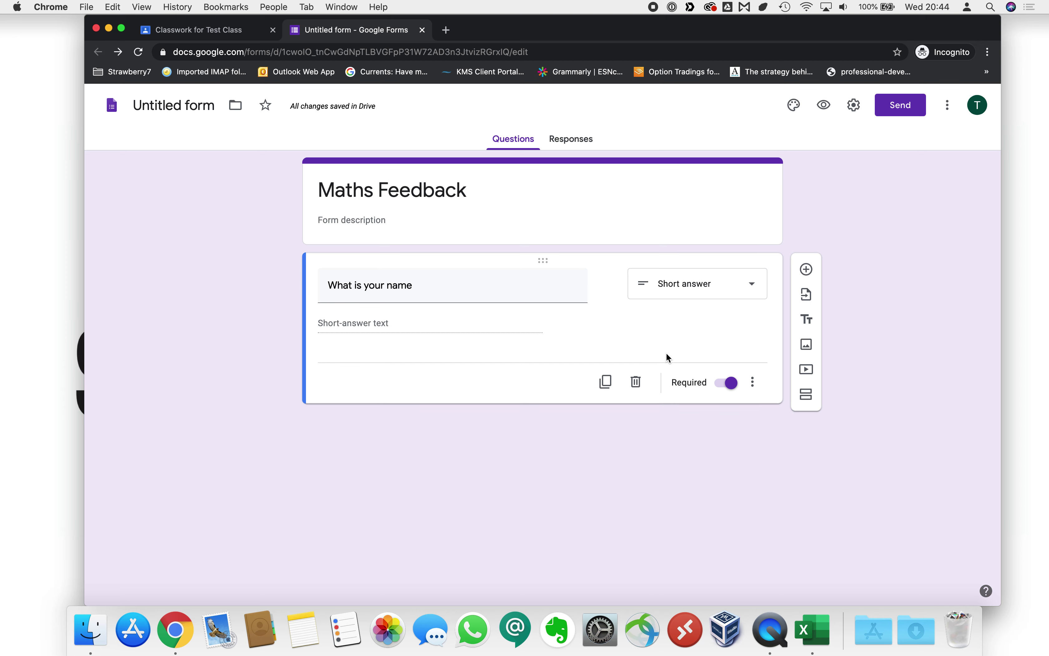
Add a multiple-choice question titled 'How do you feel about maths?'.
{"action": "left_click", "coordinate": [807, 271]}
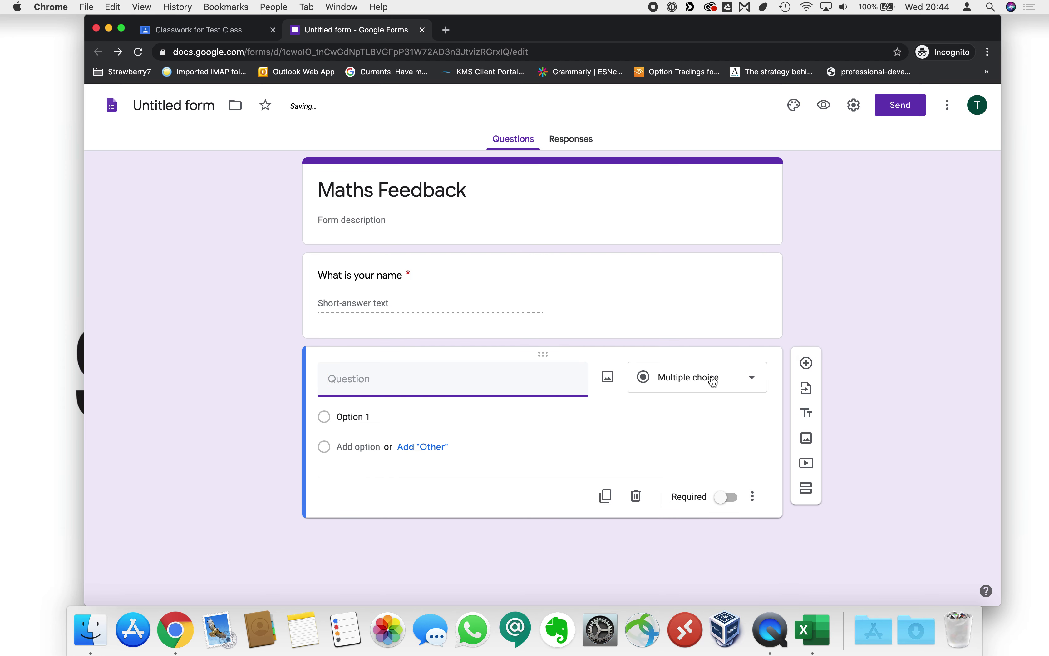
{"action": "left_click", "coordinate": [700, 376]}
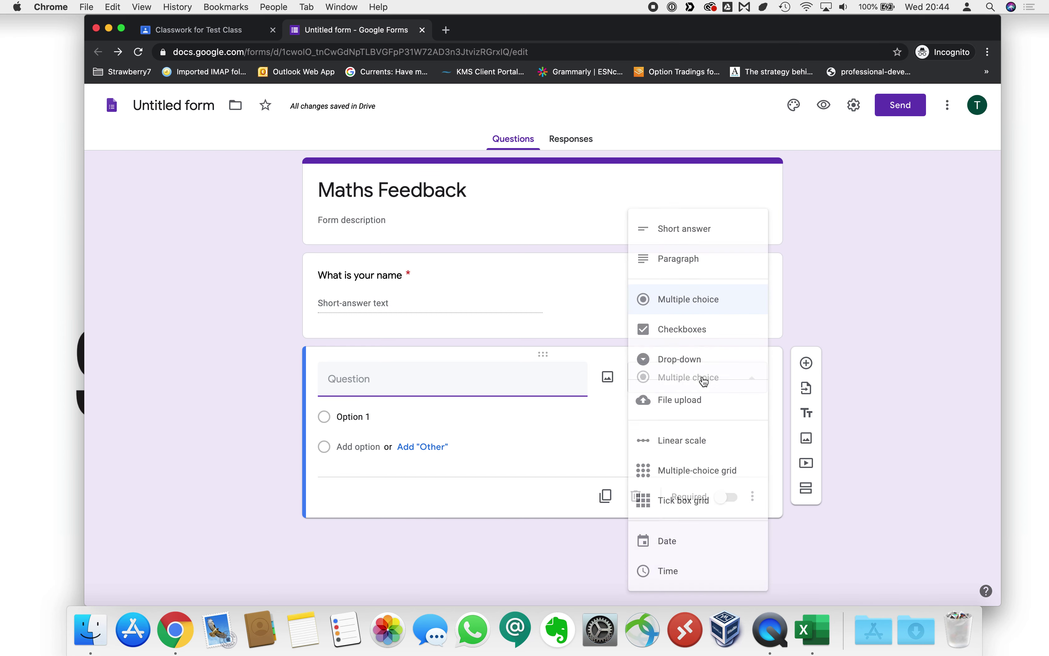
{"action": "left_click", "coordinate": [382, 384]}
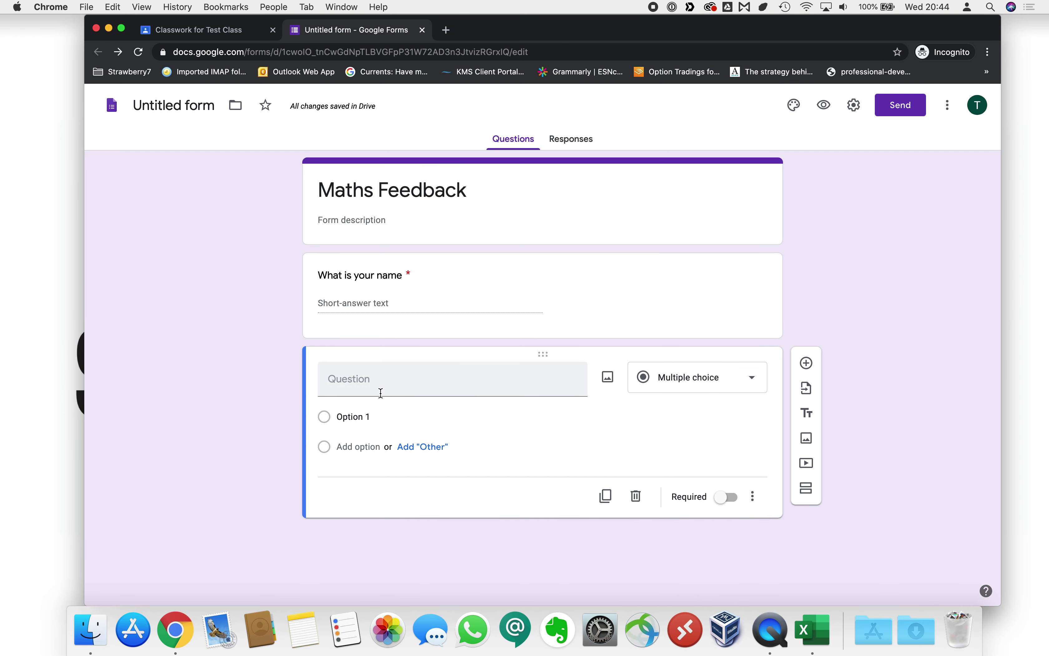
{"action": "type", "text": "Wh"}
{"action": "key", "text": "BackSpace"}
{"action": "type", "text": "Ho"}
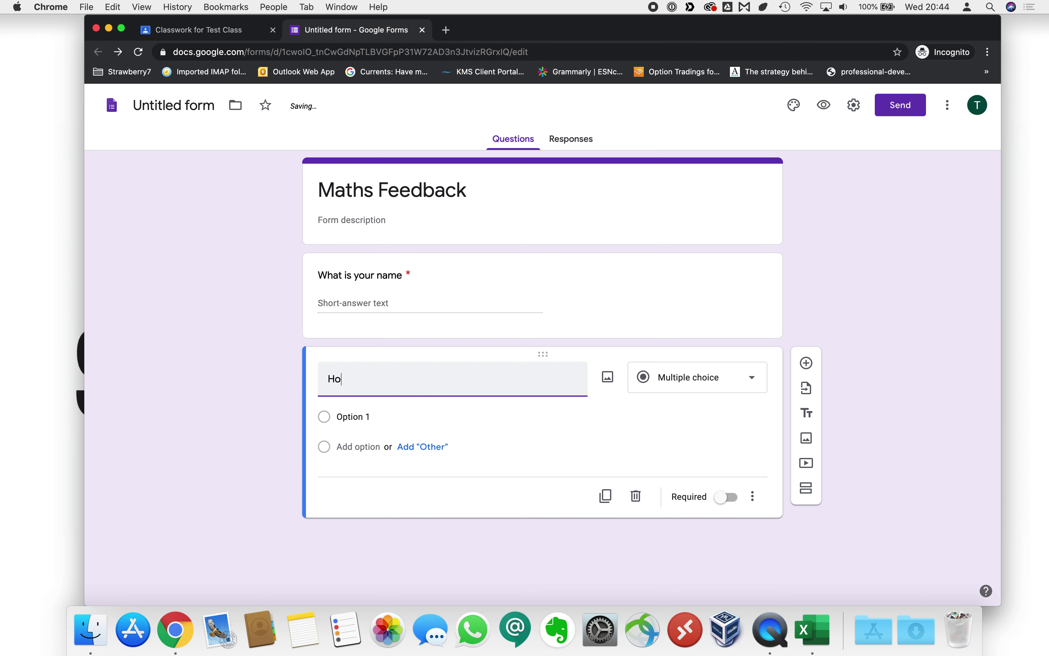
{"action": "type", "text": "w do you feel about maths?"}
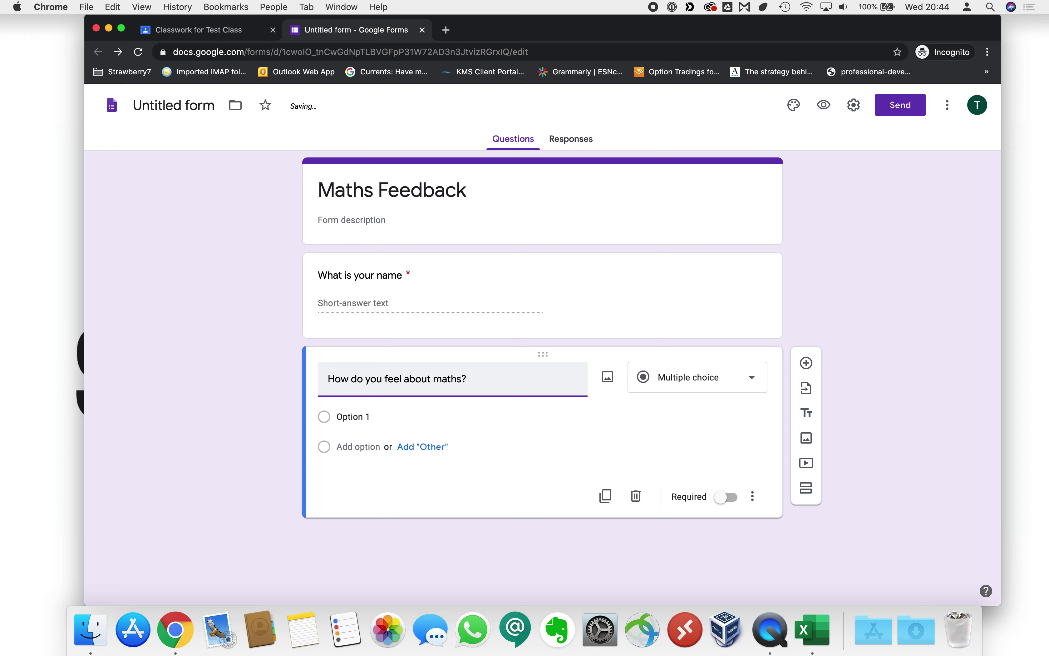
Give it the options 'I don't like maths', 'It's ok', 'I love maths!' and make it required.
{"action": "left_click", "coordinate": [365, 427]}
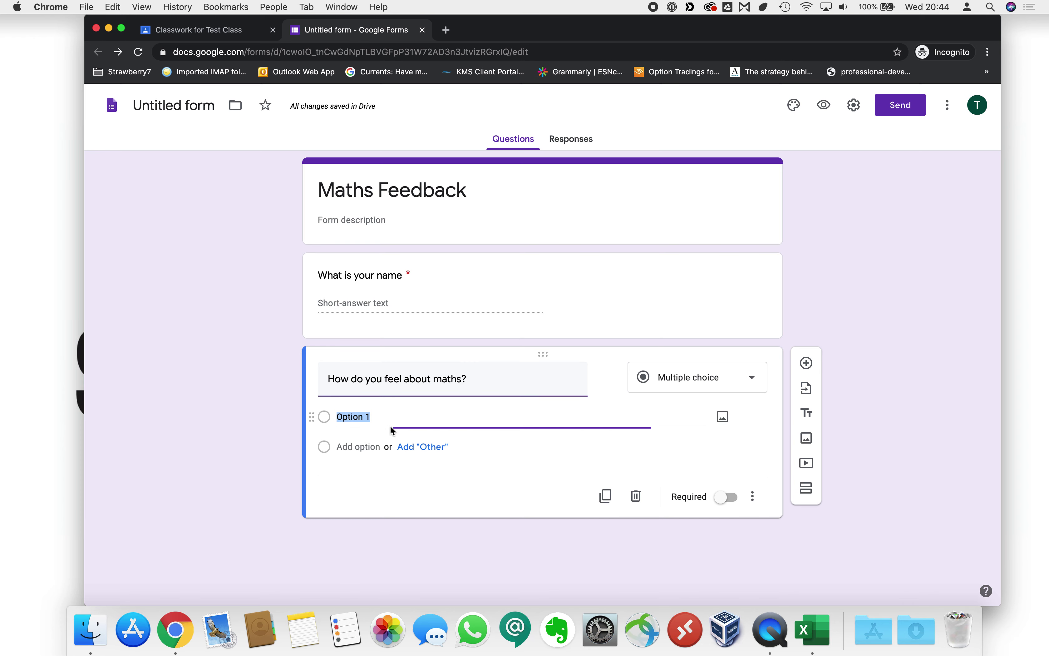
{"action": "type", "text": "I"}
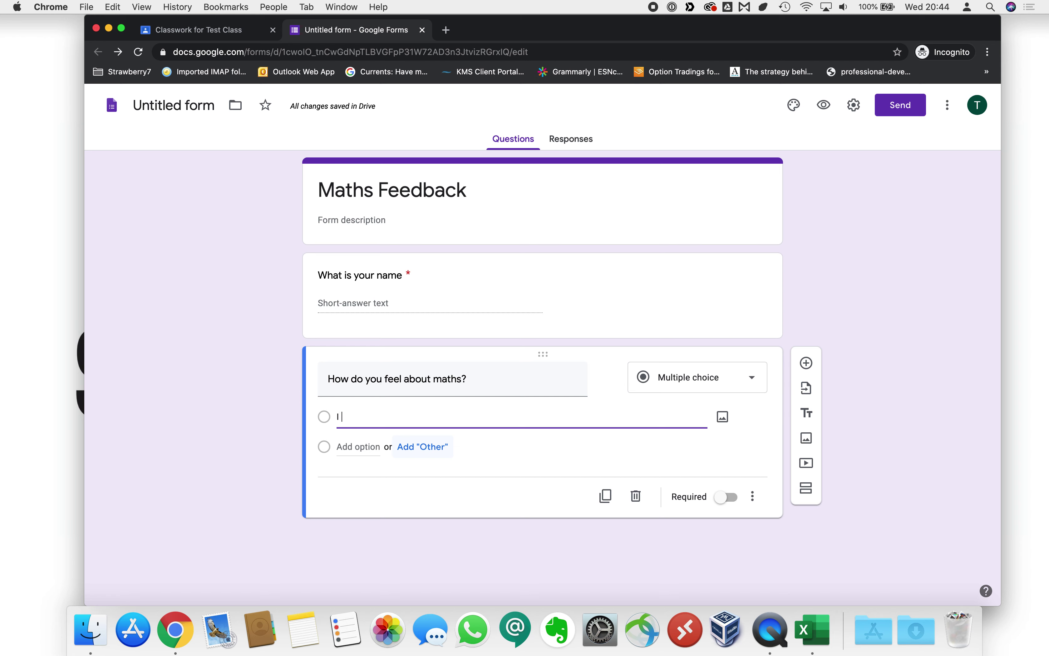
{"action": "type", "text": " don't like maths"}
{"action": "left_click", "coordinate": [379, 451]}
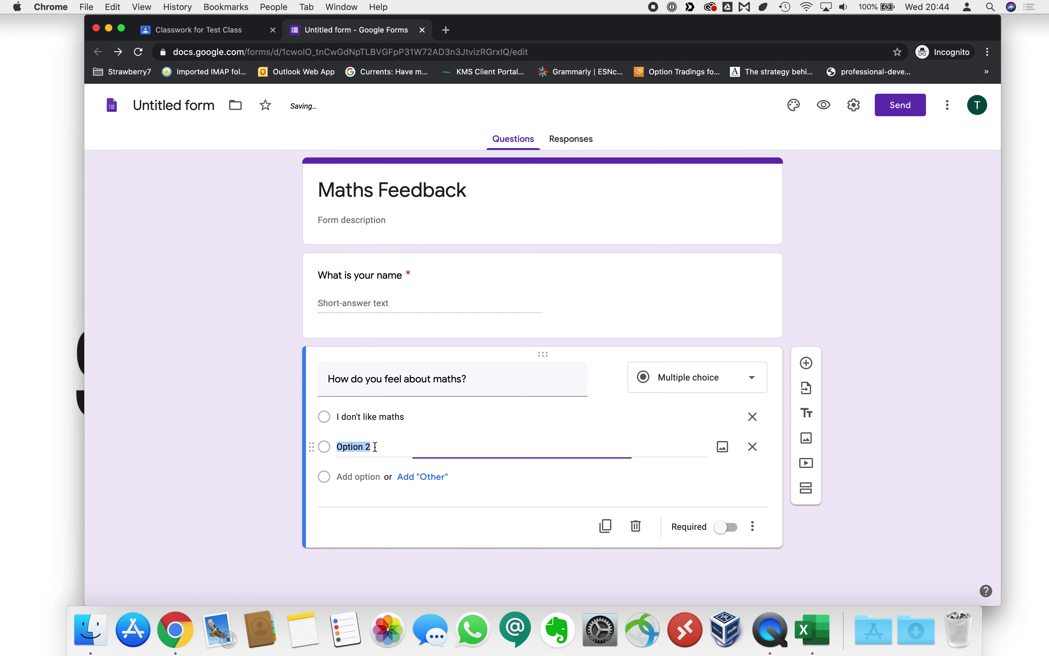
{"action": "type", "text": "It's ok"}
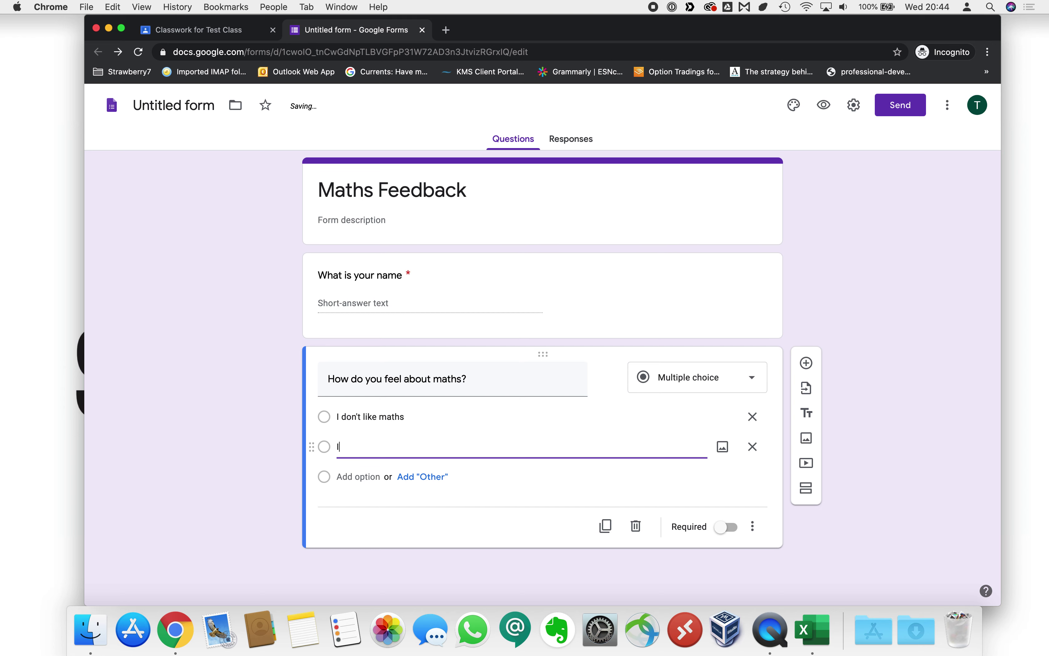
{"action": "left_click", "coordinate": [374, 477]}
{"action": "type", "text": "I love maths!"}
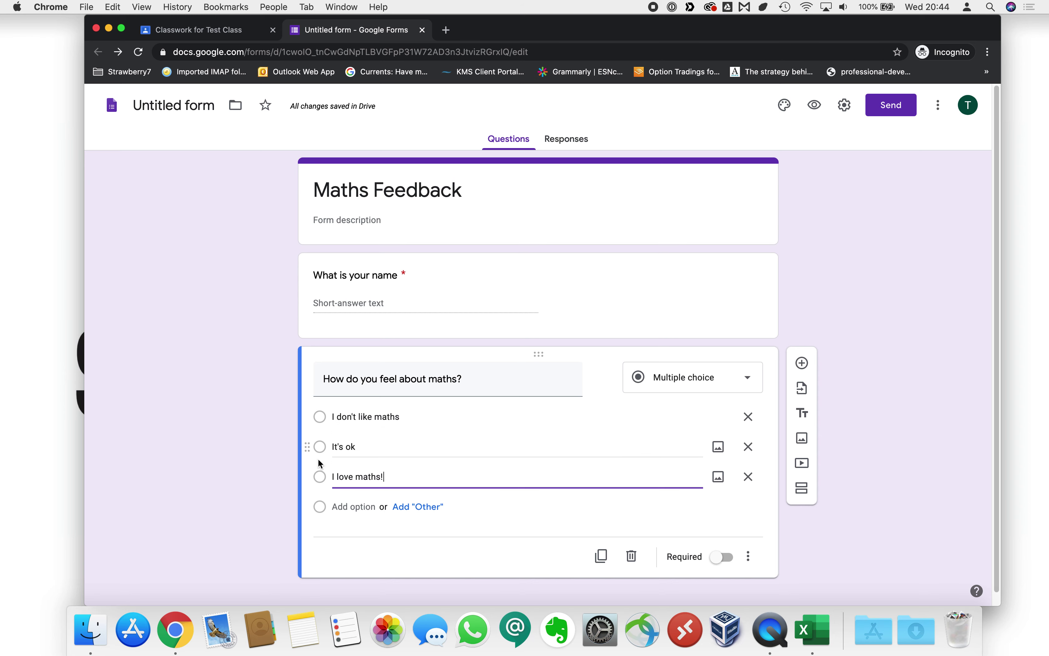
{"action": "left_click", "coordinate": [728, 558]}
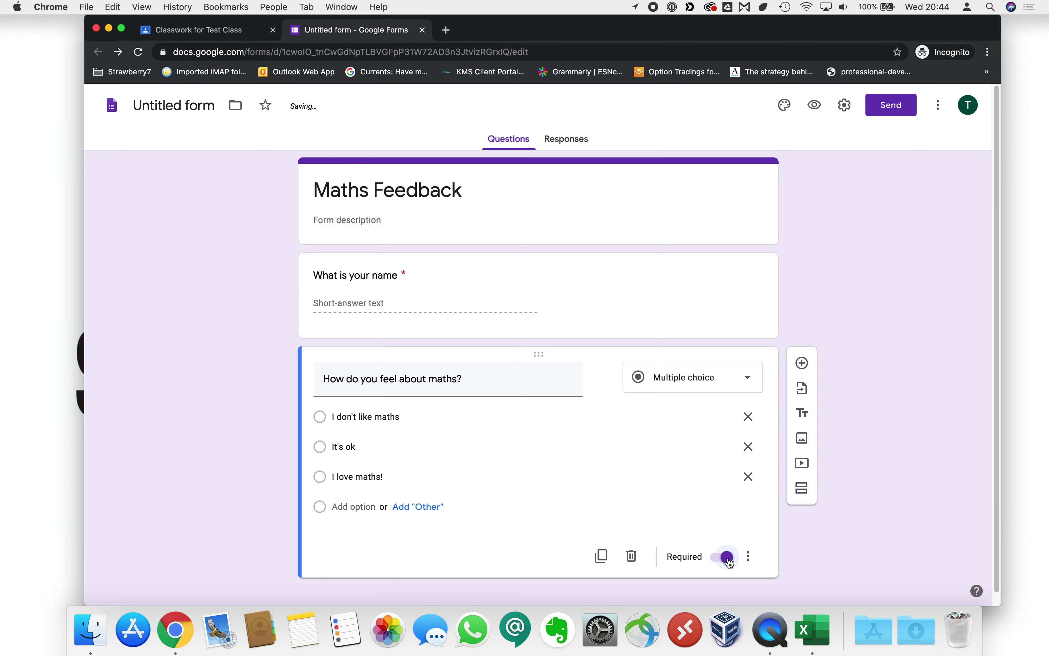
{"action": "scroll", "coordinate": [730, 563], "scroll_direction": "down", "scroll_amount": 1}
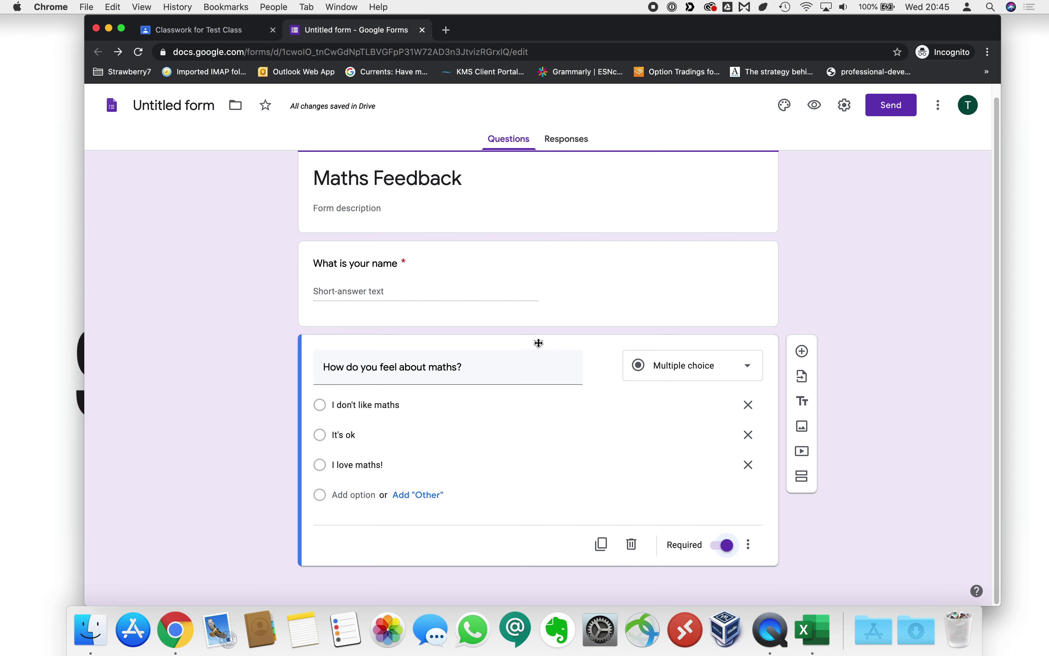
{"action": "mouse_move", "coordinate": [541, 338]}
{"action": "left_mouse_down"}
{"action": "mouse_move", "coordinate": [536, 251]}
{"action": "mouse_move", "coordinate": [548, 353]}
{"action": "left_mouse_up"}
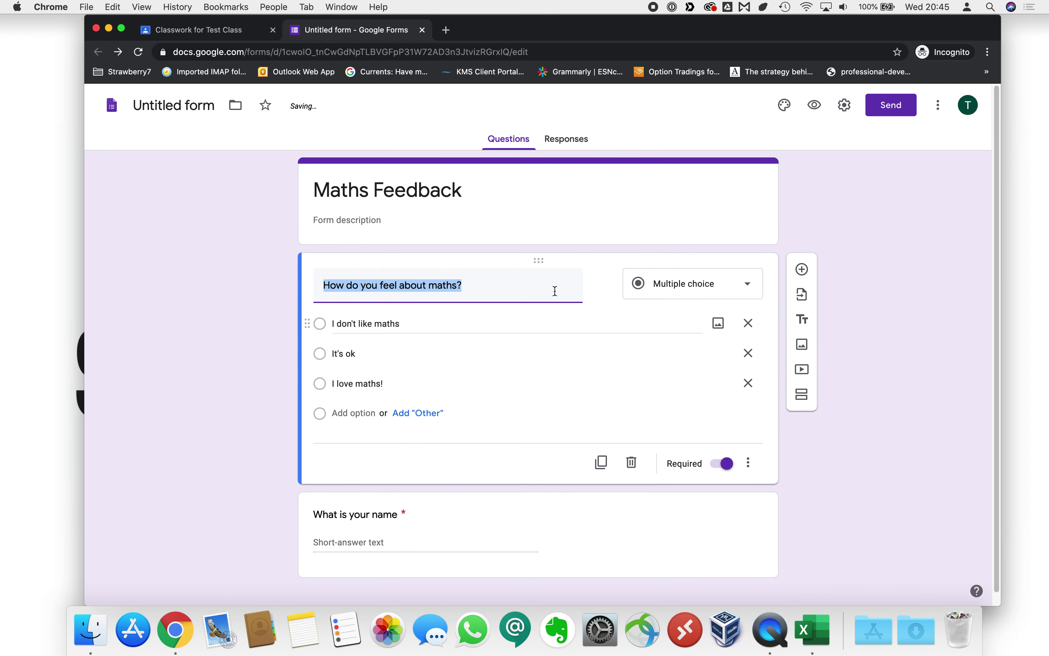
{"action": "left_click_drag", "start_coordinate": [544, 261], "coordinate": [554, 424]}
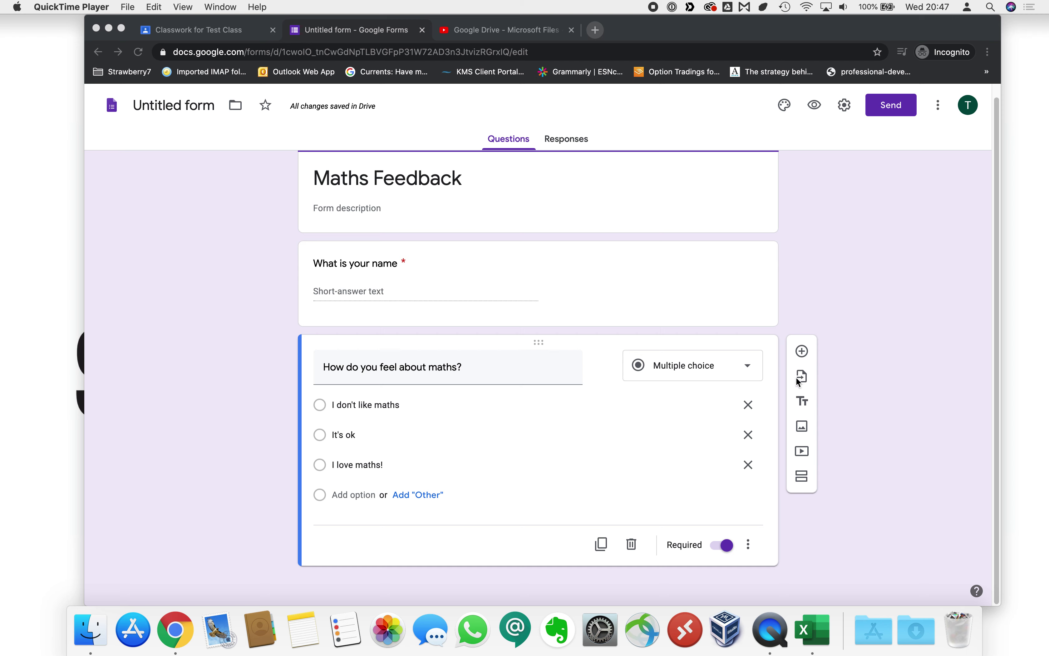
{"action": "left_click", "coordinate": [803, 377]}
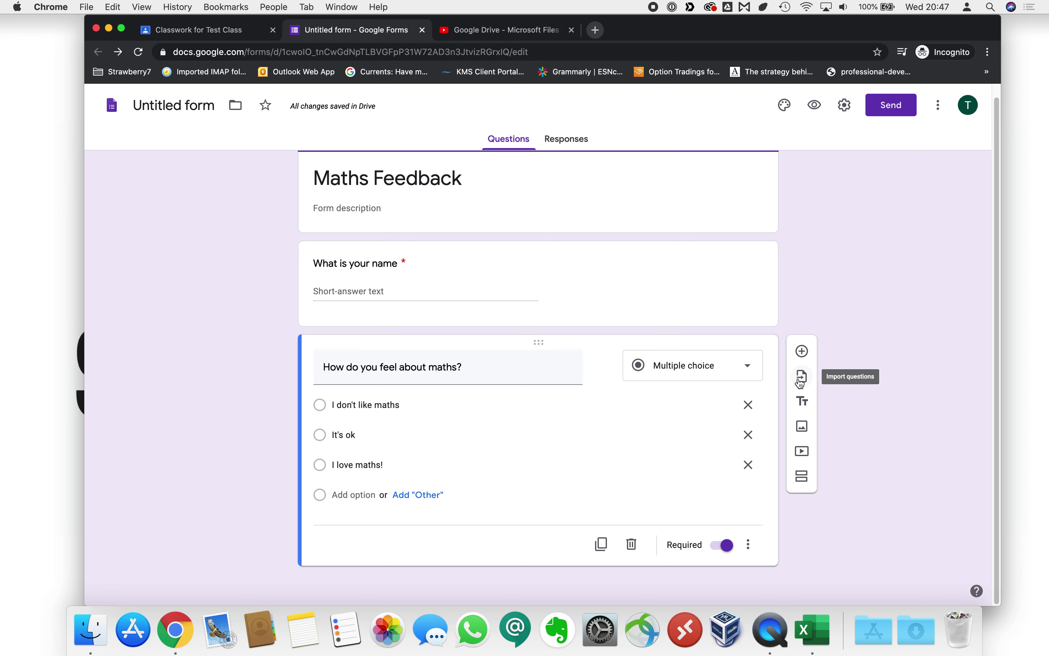
Import both Untitled Questions from the Blank Quiz form into this form.
{"action": "left_click", "coordinate": [802, 380]}
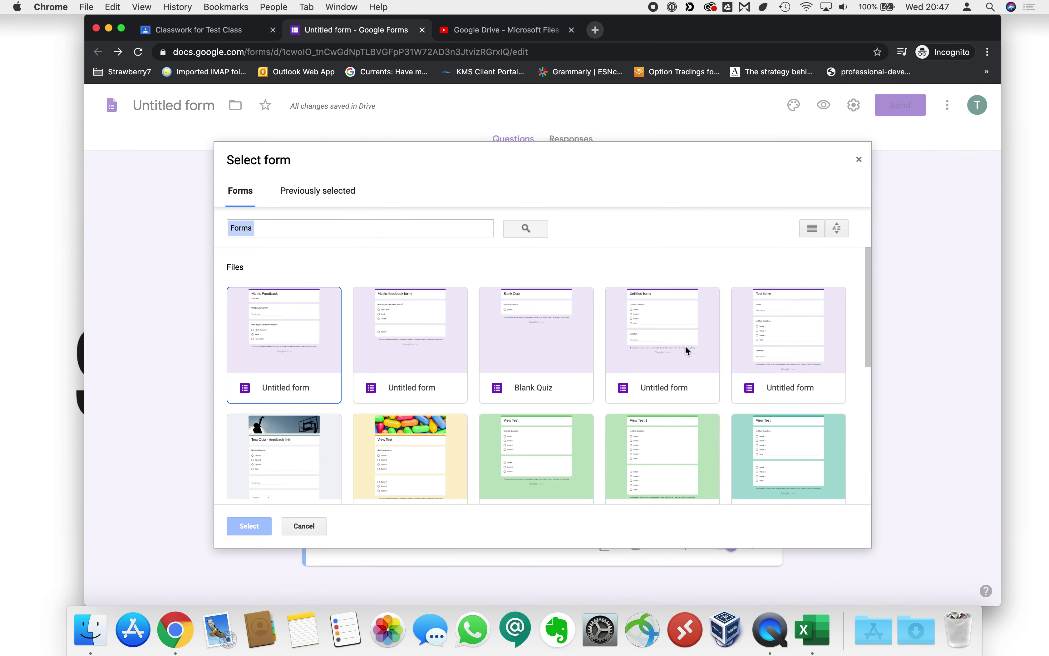
{"action": "left_click", "coordinate": [683, 344]}
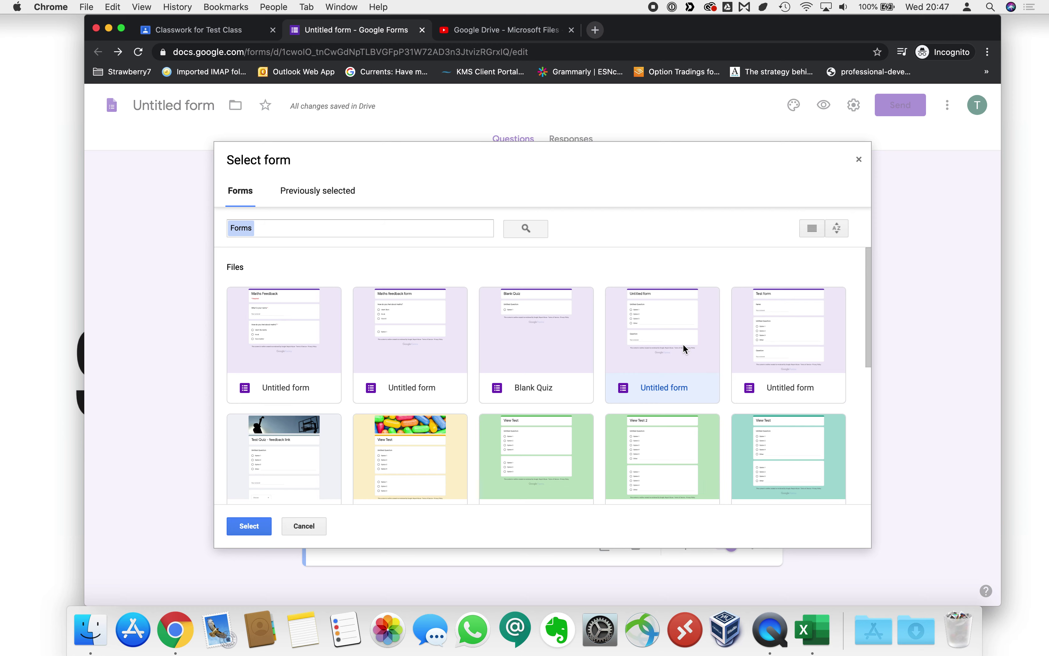
{"action": "left_click", "coordinate": [434, 441]}
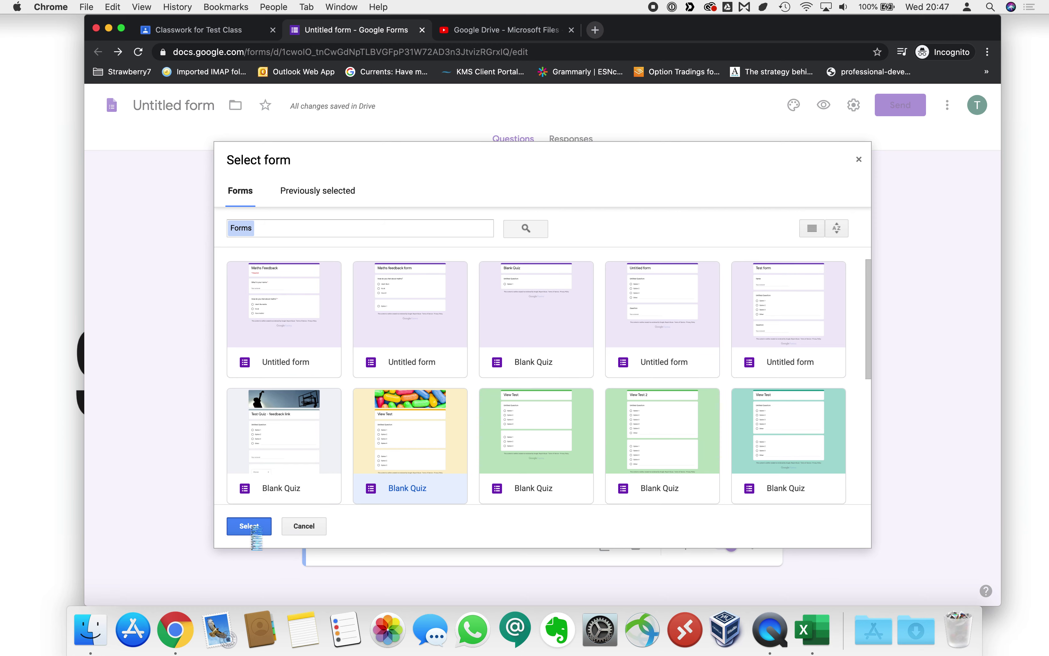
{"action": "left_click", "coordinate": [254, 526]}
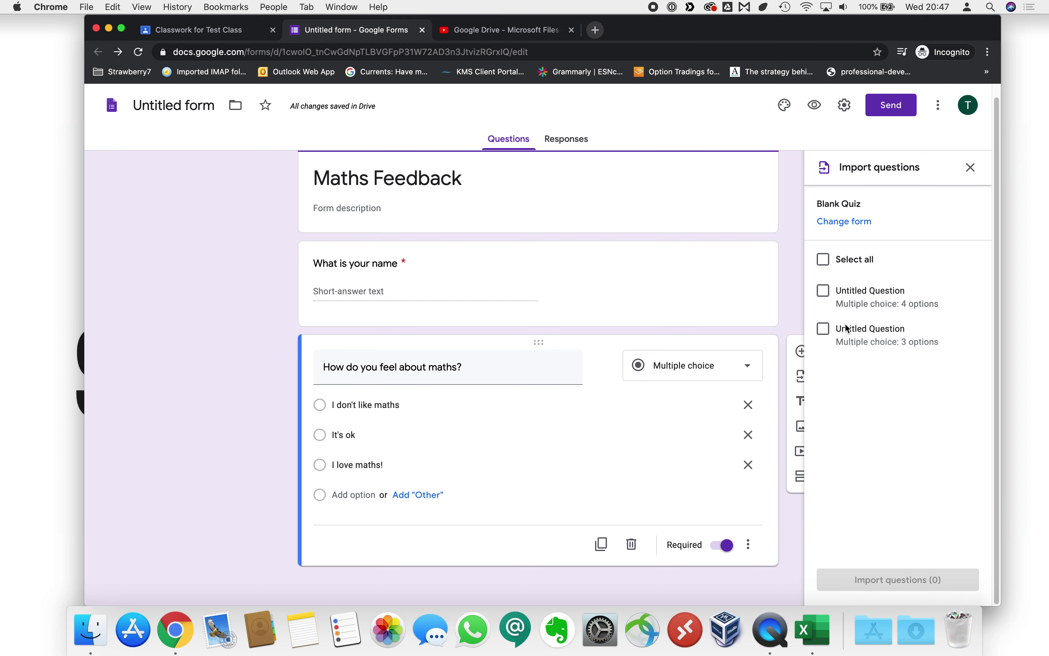
{"action": "left_click", "coordinate": [823, 290]}
{"action": "left_click", "coordinate": [825, 332]}
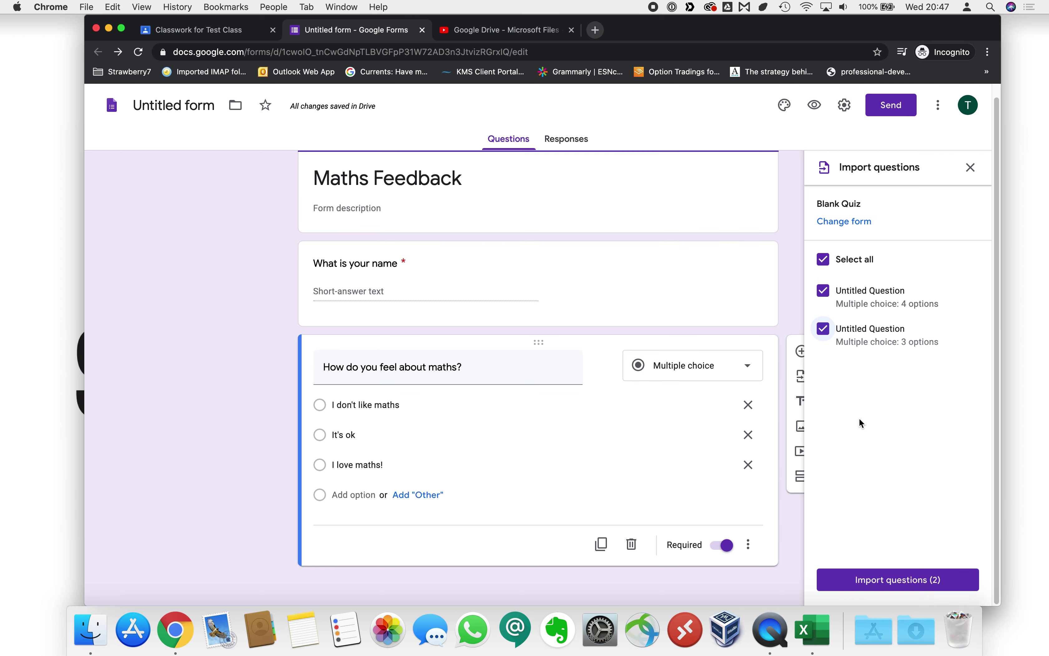
{"action": "left_click", "coordinate": [889, 580]}
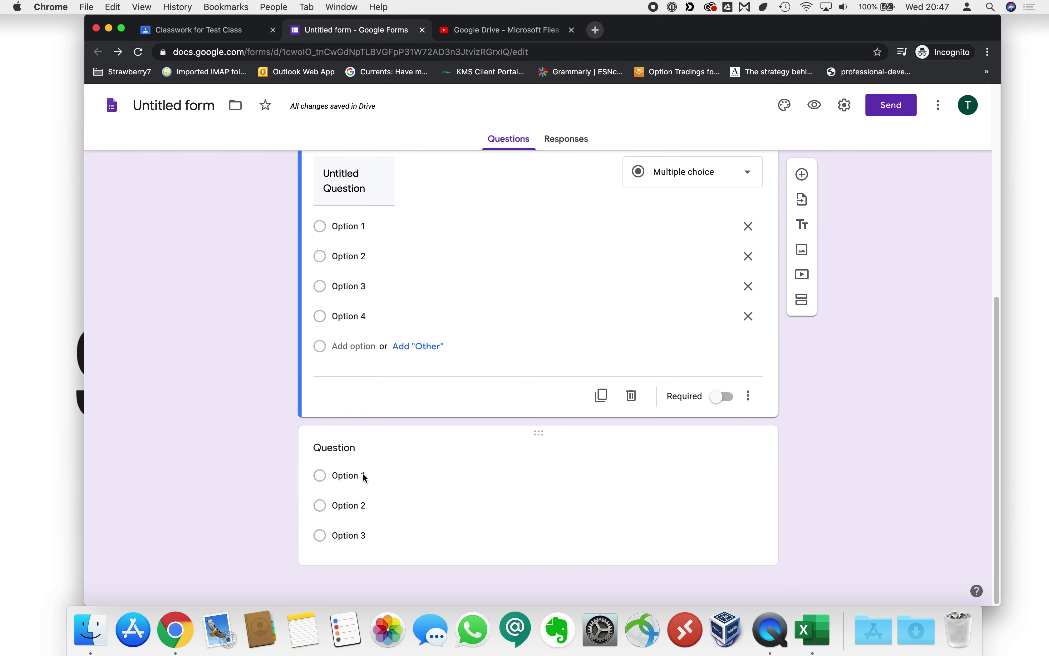
Insert an untitled title-and-description block between the two imported questions.
{"action": "scroll", "coordinate": [394, 299], "scroll_direction": "up", "scroll_amount": 8}
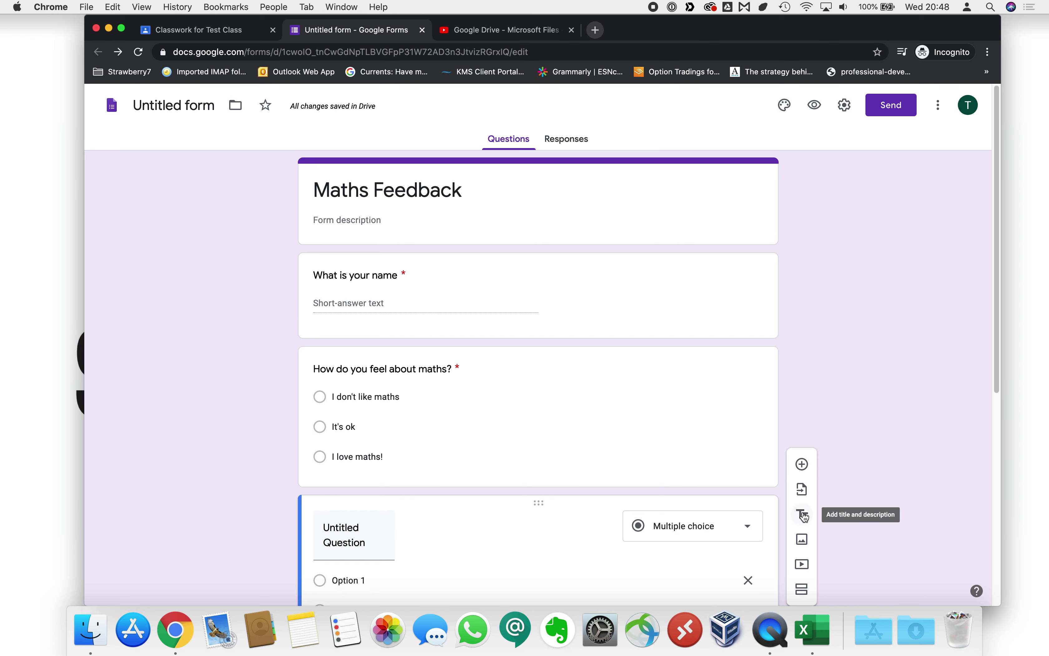
{"action": "left_click", "coordinate": [803, 515]}
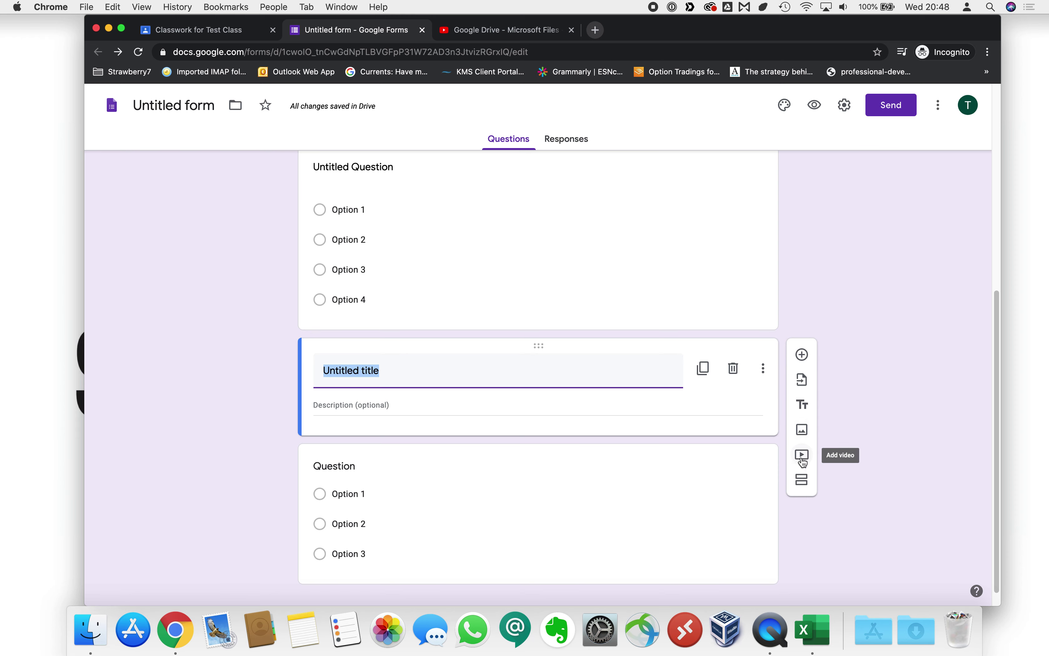
Copy the share link of the 'Google Drive - Microsoft Files' YouTube video.
{"action": "left_click", "coordinate": [802, 457]}
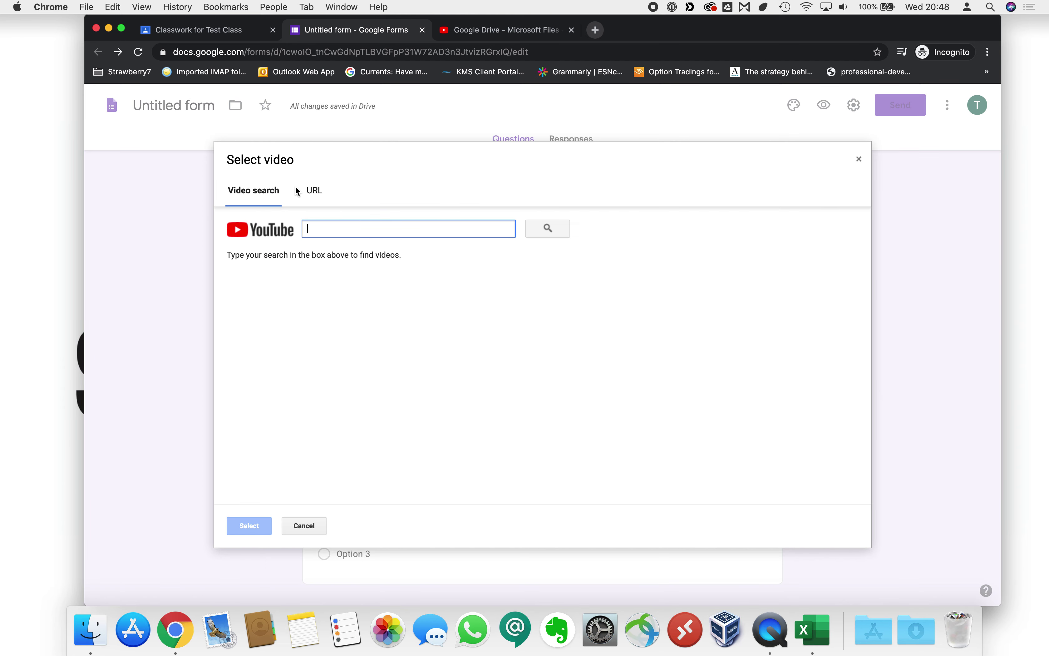
{"action": "left_click", "coordinate": [309, 525]}
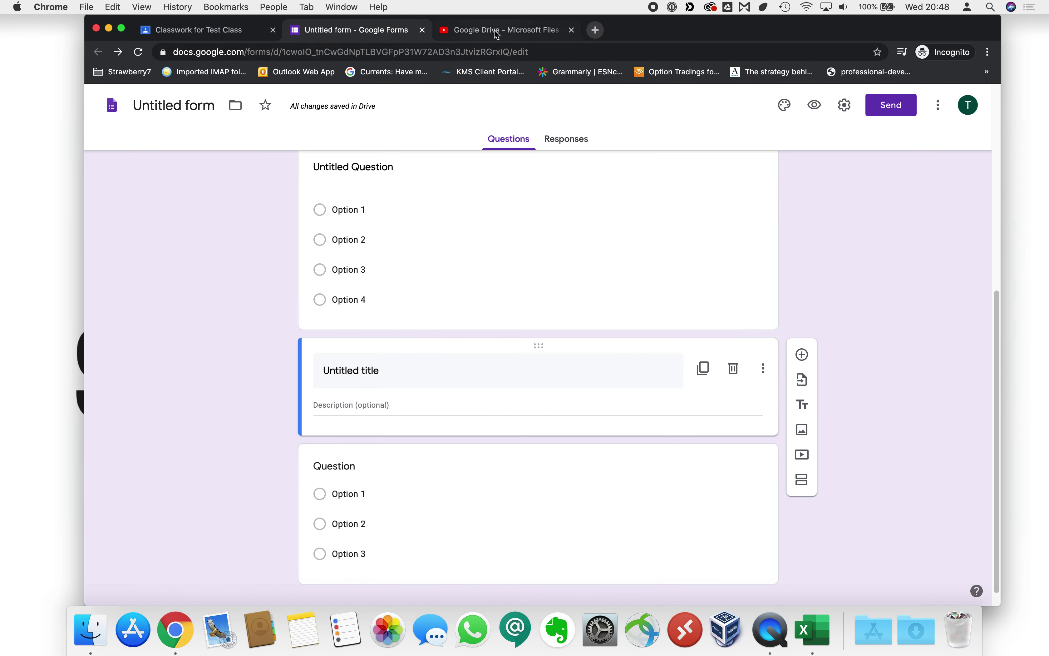
{"action": "left_click", "coordinate": [498, 30]}
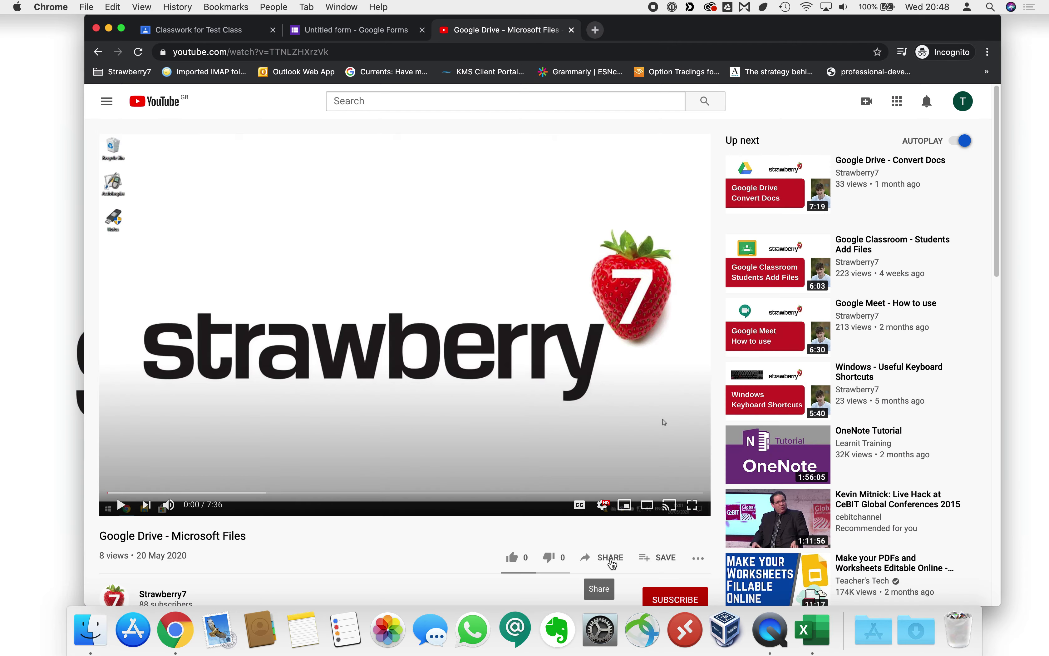
{"action": "left_click", "coordinate": [611, 560]}
{"action": "right_click", "coordinate": [487, 366]}
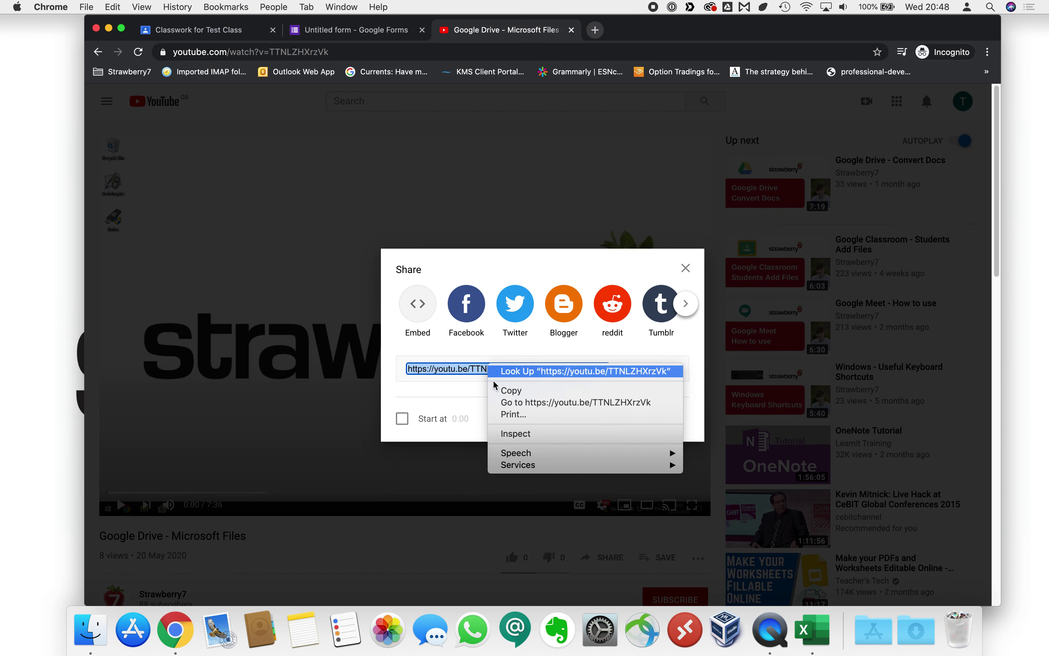
{"action": "left_click", "coordinate": [504, 400]}
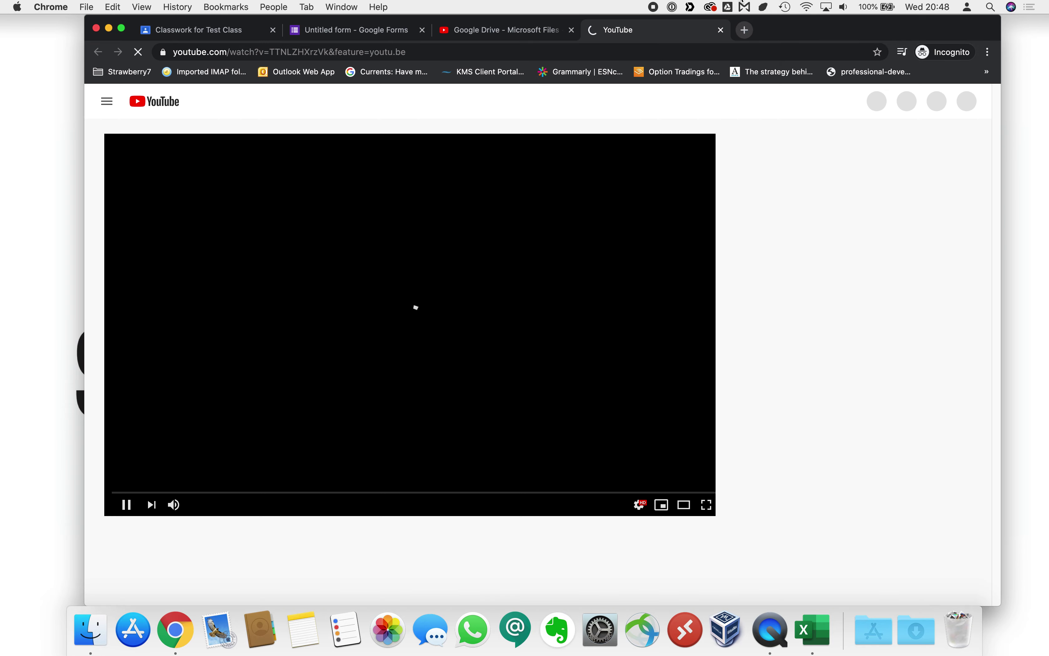
{"action": "key", "text": "super+w"}
{"action": "right_click", "coordinate": [520, 372]}
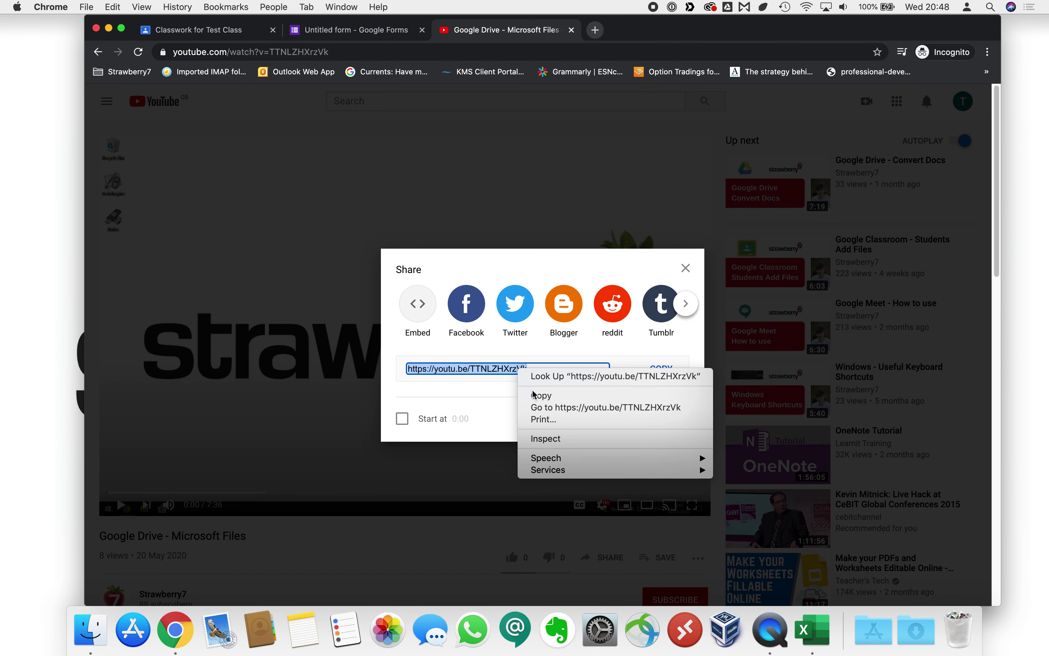
{"action": "left_click", "coordinate": [542, 396]}
Embed the copied YouTube video link into the form below the title block.
{"action": "left_click", "coordinate": [381, 30]}
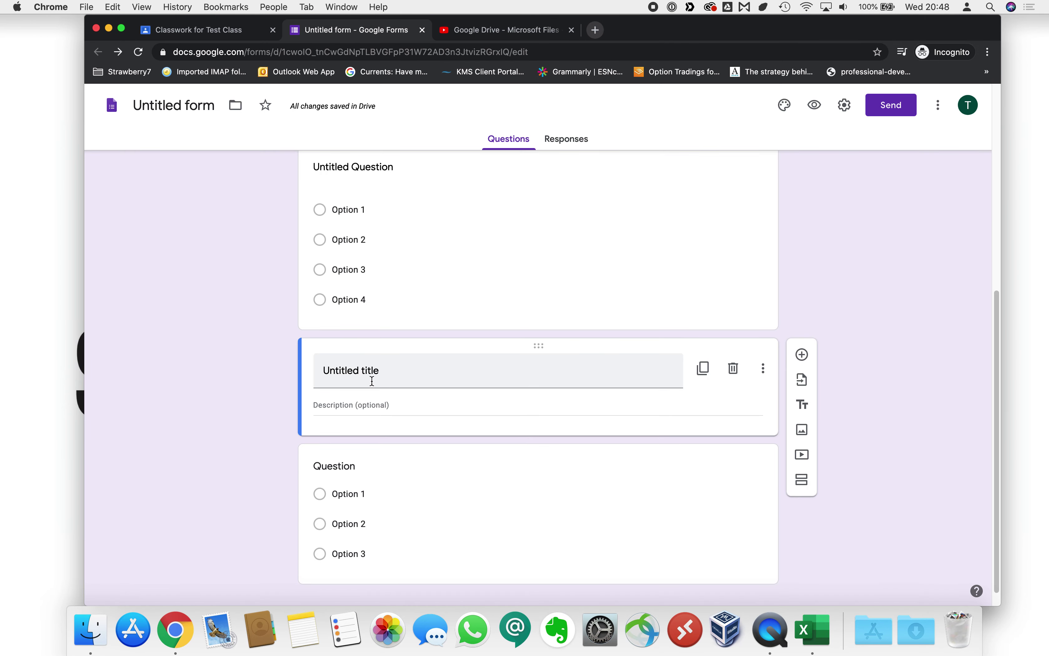
{"action": "left_click", "coordinate": [802, 454]}
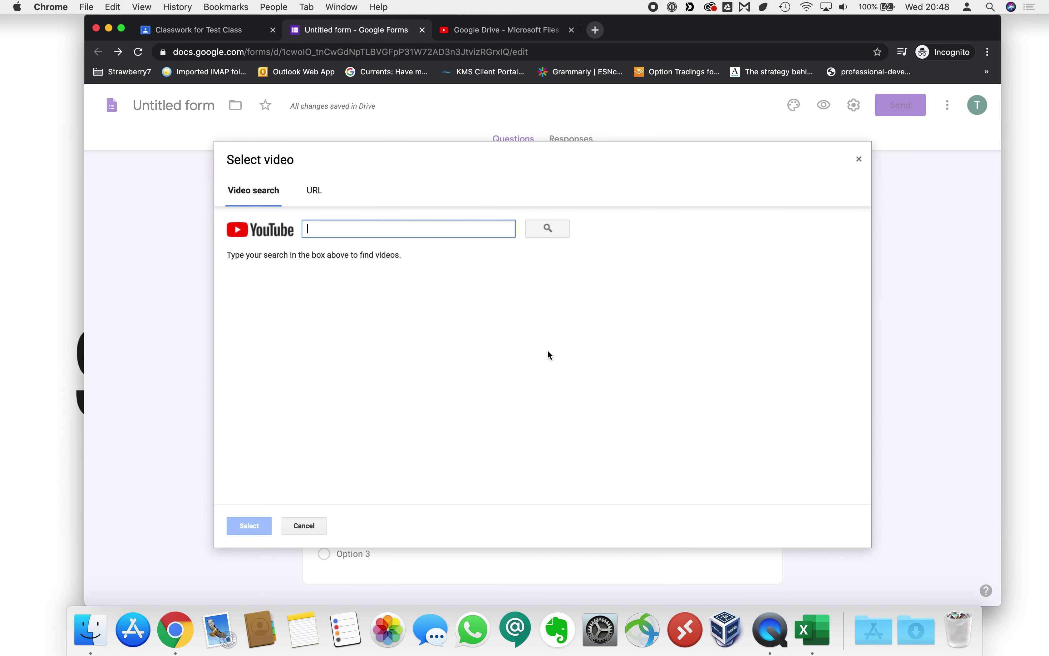
{"action": "left_click", "coordinate": [309, 196]}
{"action": "right_click", "coordinate": [344, 224]}
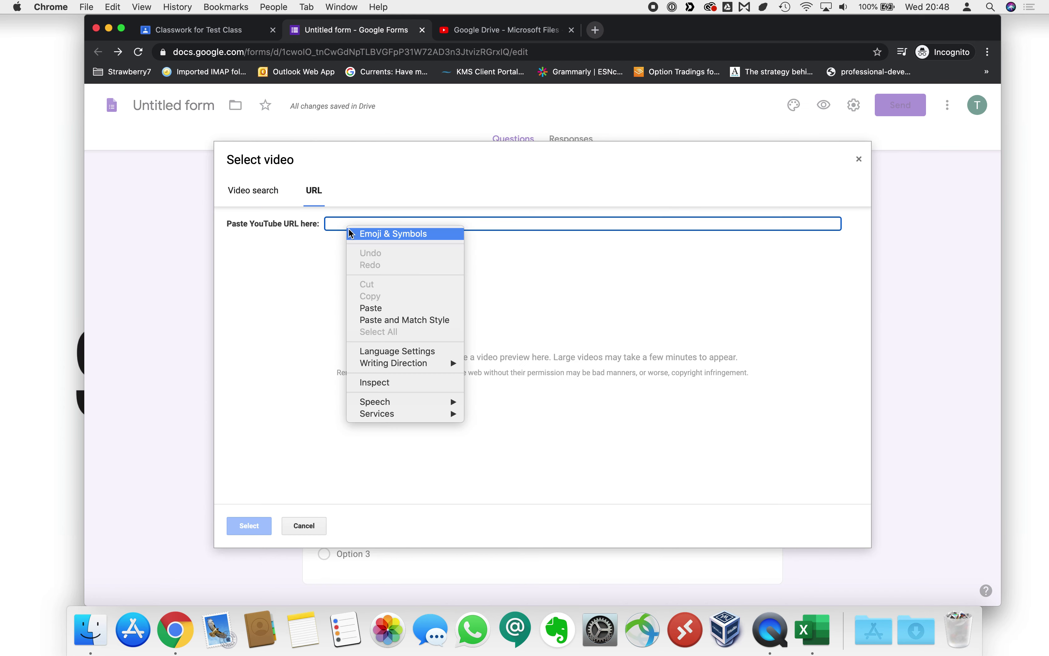
{"action": "left_click", "coordinate": [371, 308]}
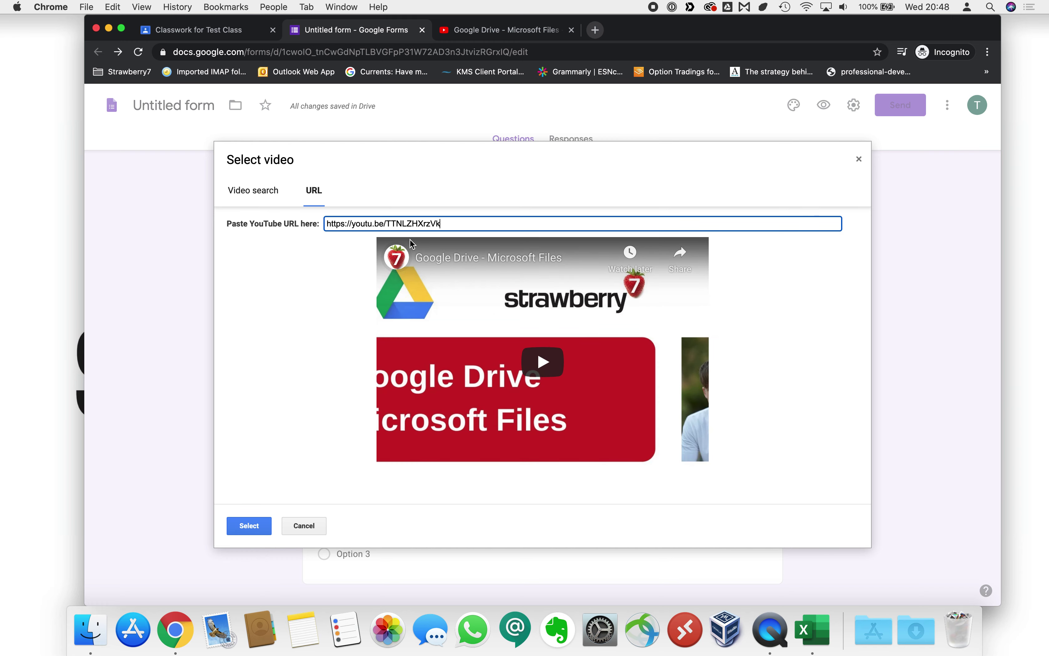
{"action": "left_click", "coordinate": [243, 526]}
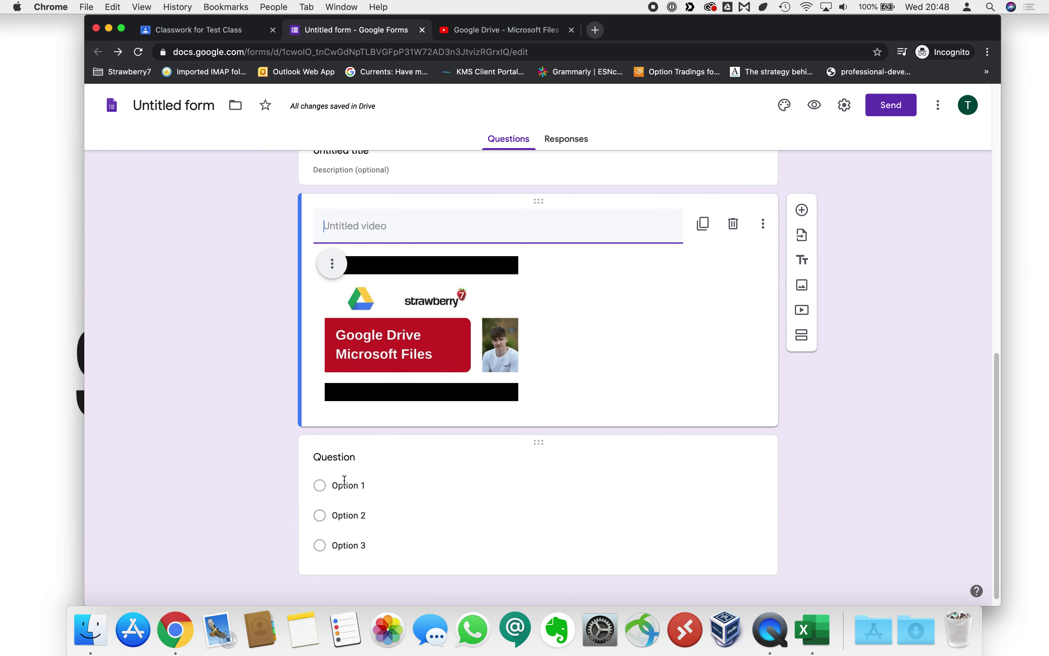
Title the multiple-choice question below the video 'What did you think of the video?'.
{"action": "left_click", "coordinate": [345, 468]}
{"action": "type", "text": "Wh"}
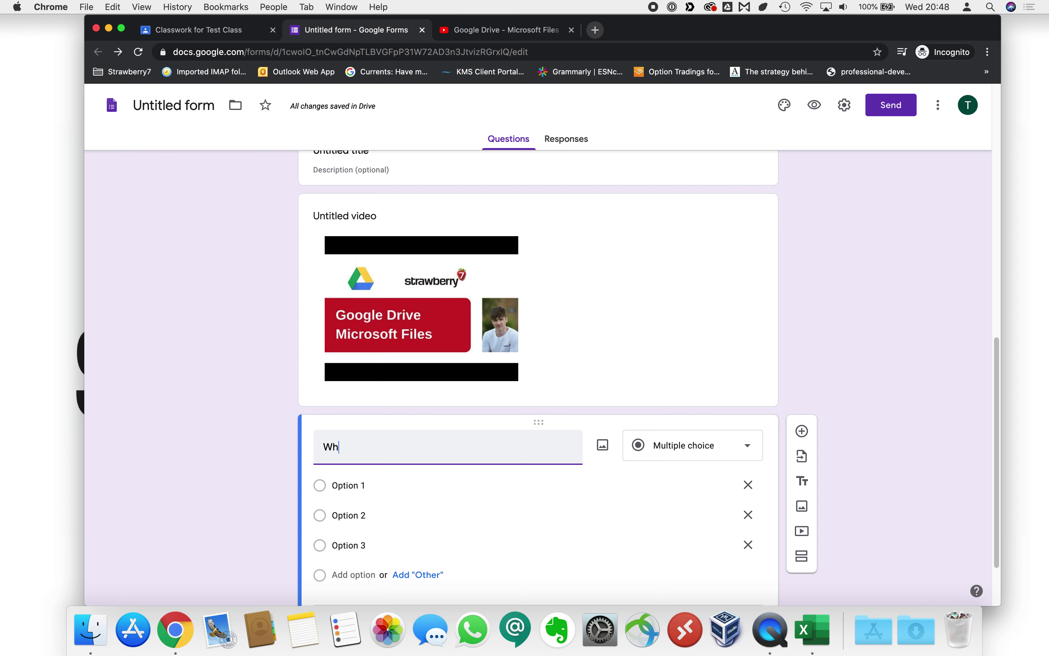
{"action": "type", "text": "at did you think of the video?"}
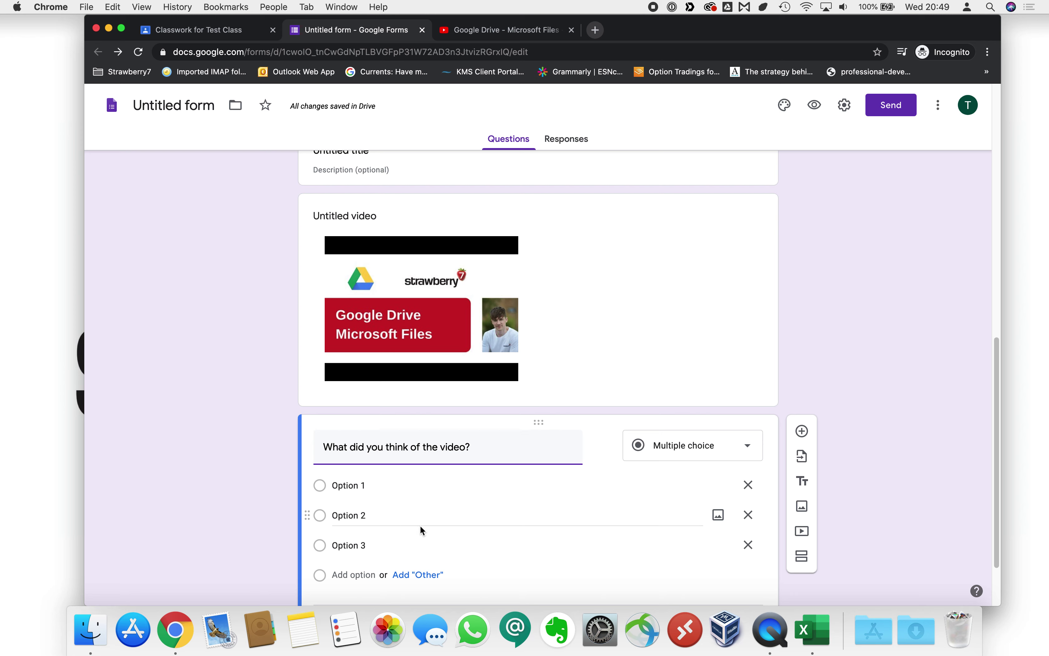
{"action": "left_click", "coordinate": [692, 451]}
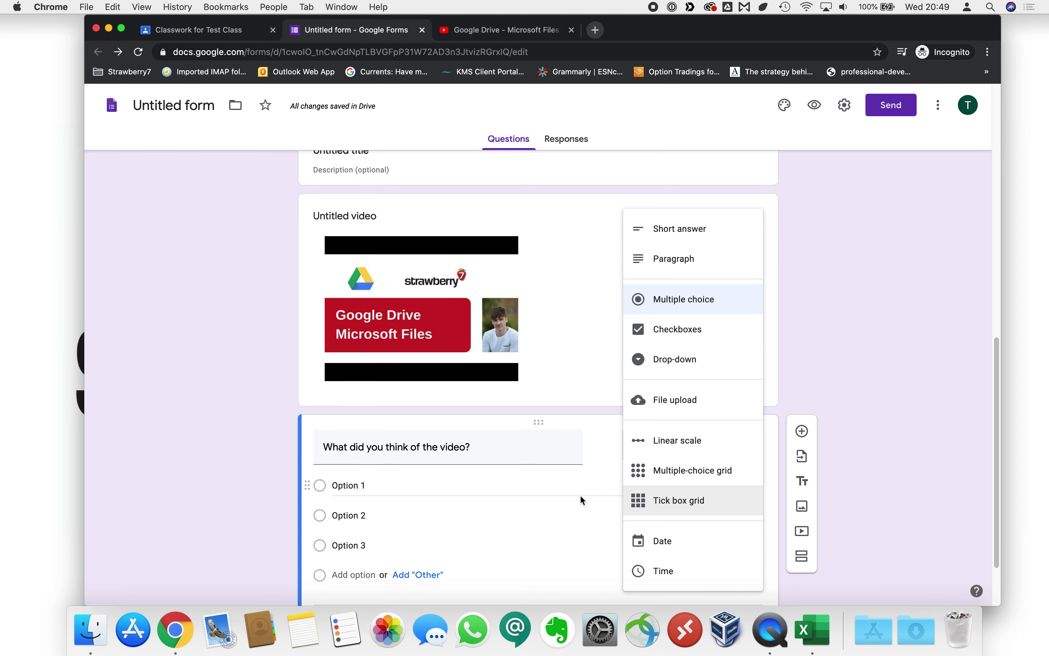
{"action": "left_click", "coordinate": [592, 503]}
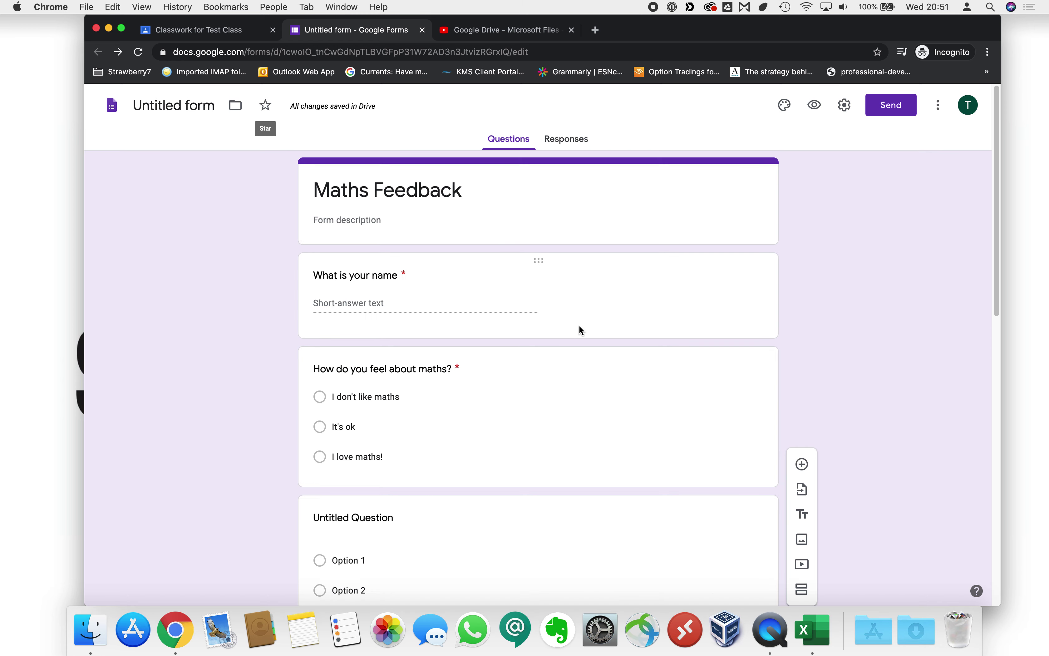
{"action": "scroll", "coordinate": [558, 319], "scroll_direction": "down", "scroll_amount": 8}
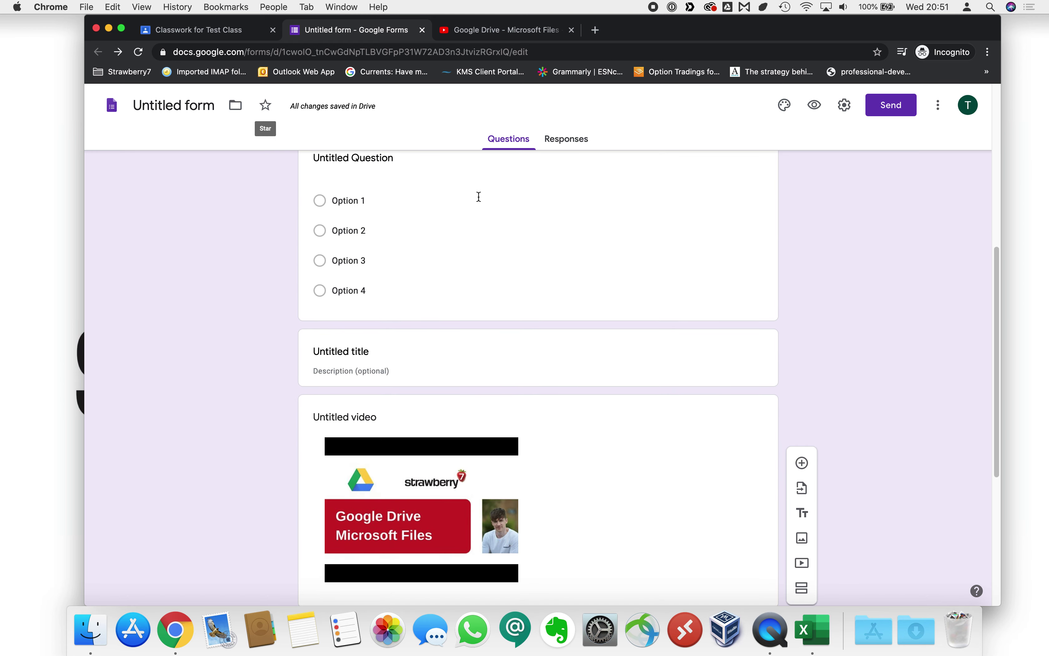
{"action": "scroll", "coordinate": [521, 330], "scroll_direction": "down", "scroll_amount": 6}
{"action": "scroll", "coordinate": [616, 303], "scroll_direction": "up", "scroll_amount": 15}
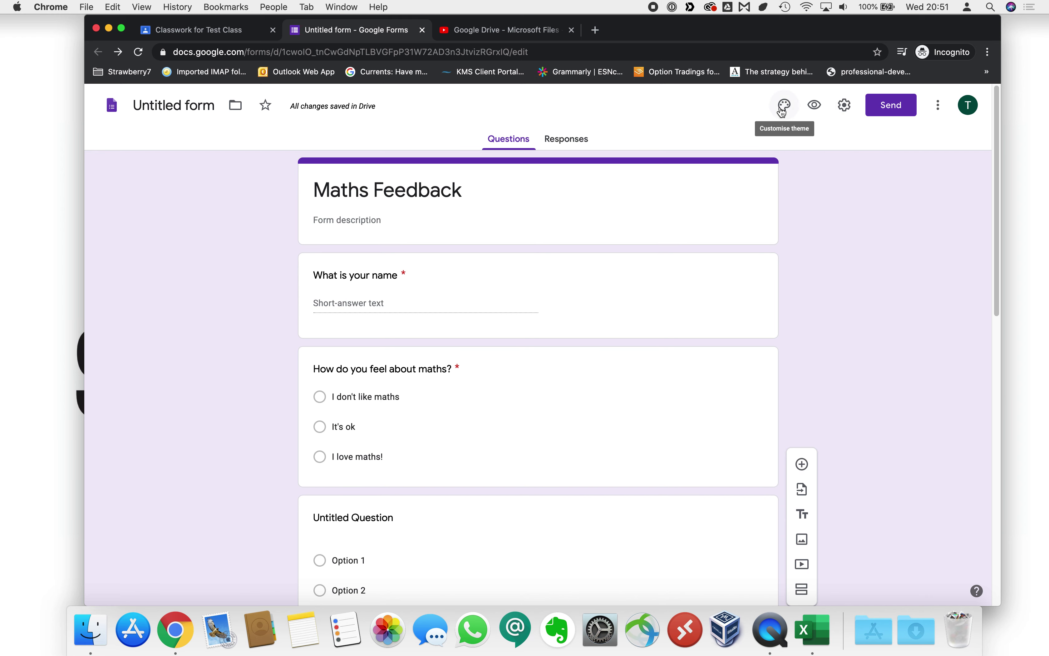
Set the colourful candy image as the form header, giving it a yellow theme.
{"action": "left_click", "coordinate": [784, 108]}
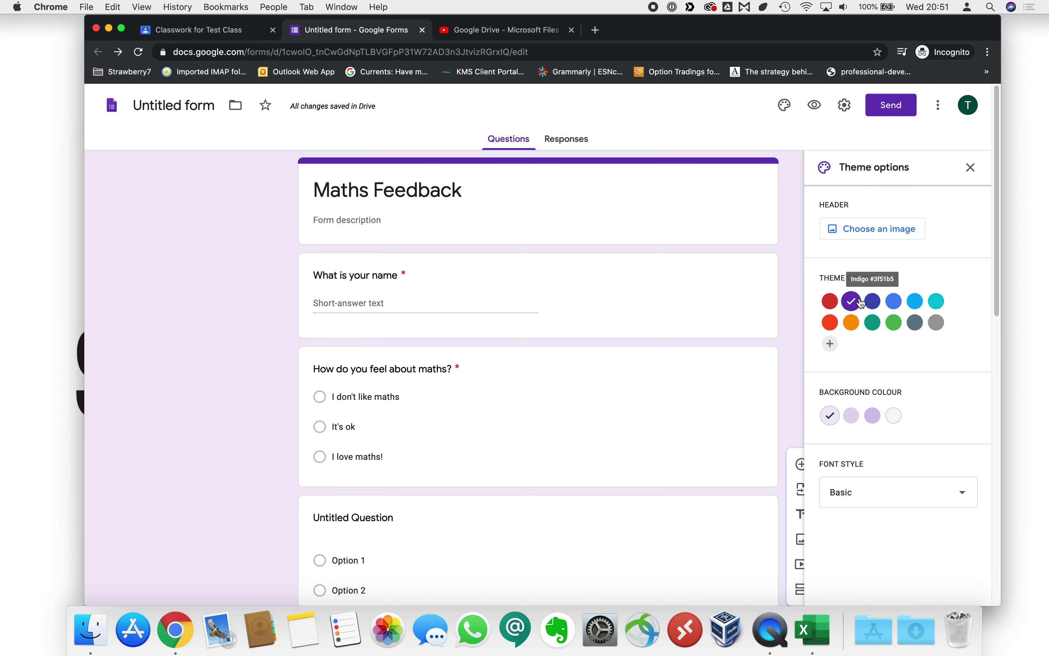
{"action": "left_click", "coordinate": [895, 323]}
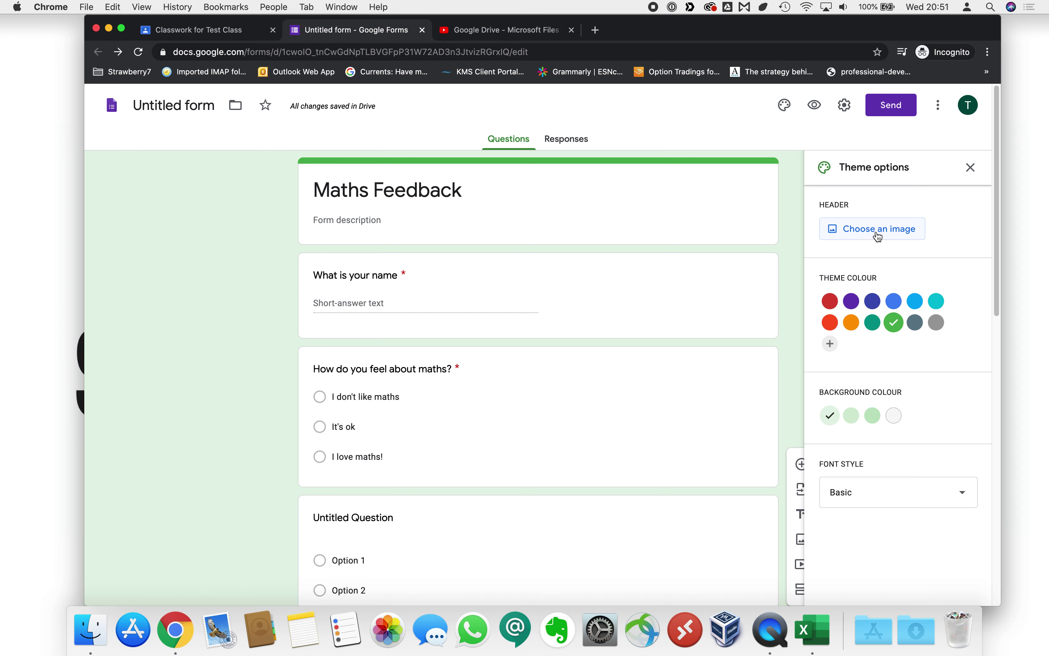
{"action": "left_click", "coordinate": [878, 234]}
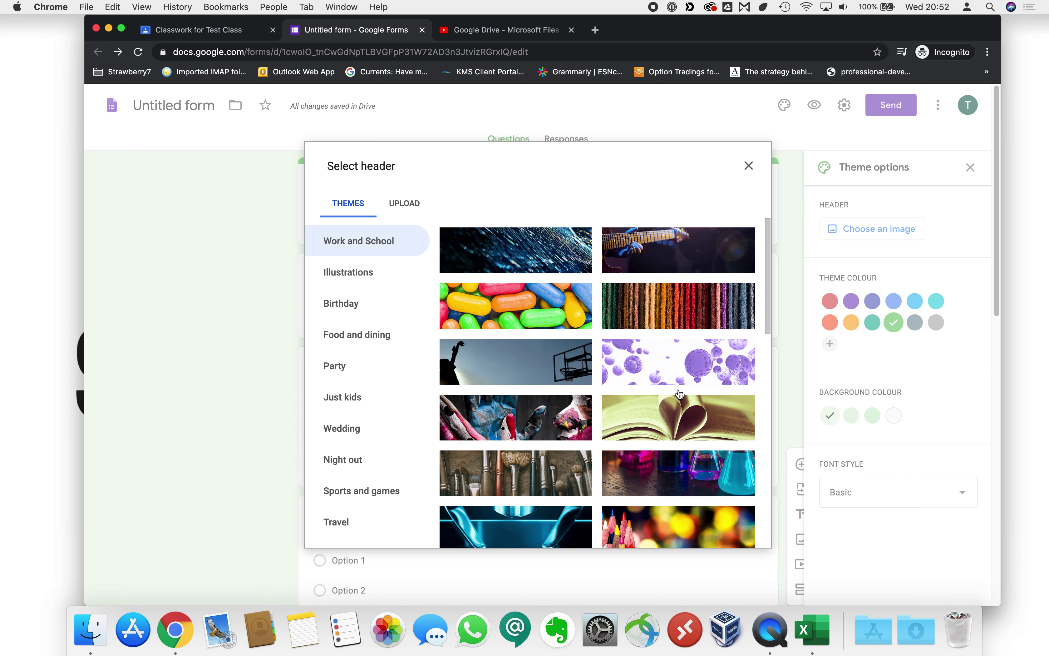
{"action": "left_click", "coordinate": [545, 308]}
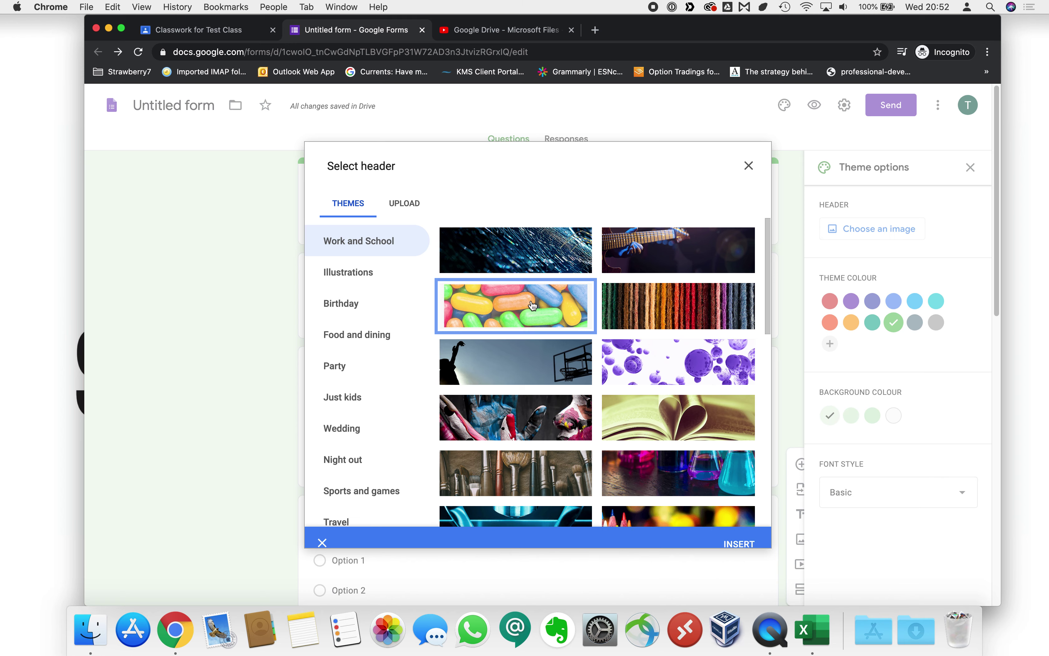
{"action": "left_click", "coordinate": [753, 536]}
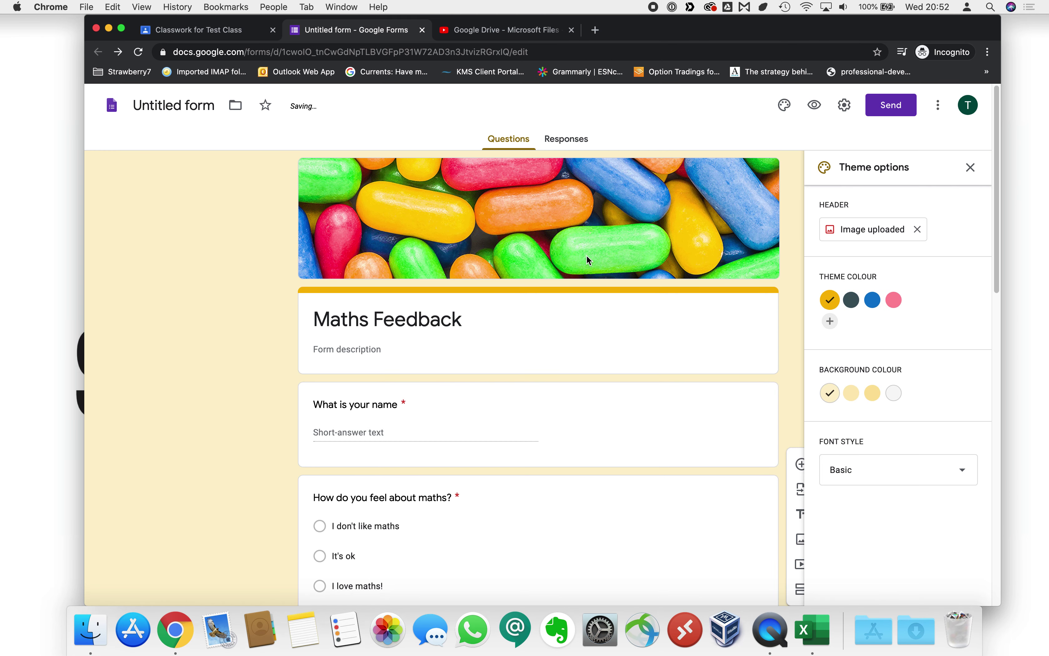
{"action": "scroll", "coordinate": [788, 277], "scroll_direction": "down", "scroll_amount": 1}
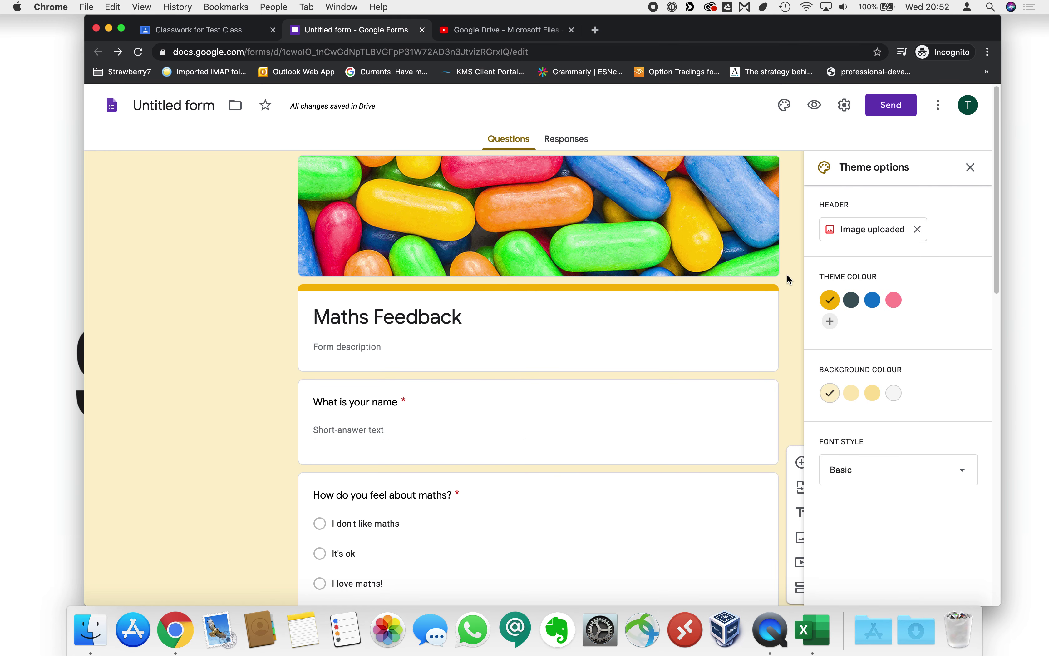
{"action": "scroll", "coordinate": [791, 281], "scroll_direction": "up", "scroll_amount": 1}
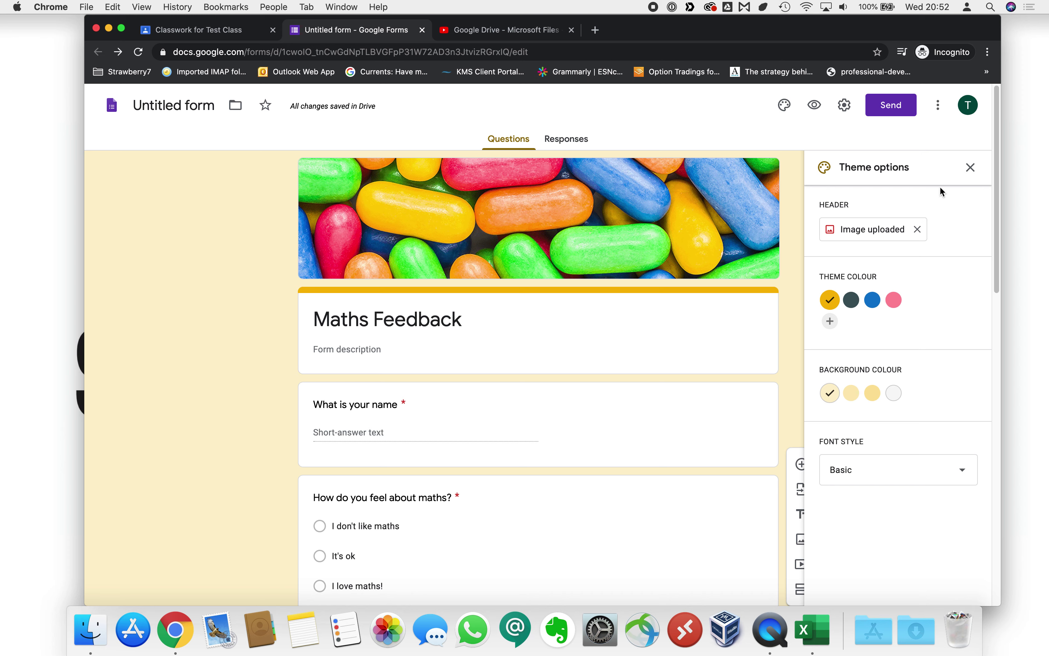
{"action": "left_click", "coordinate": [970, 169]}
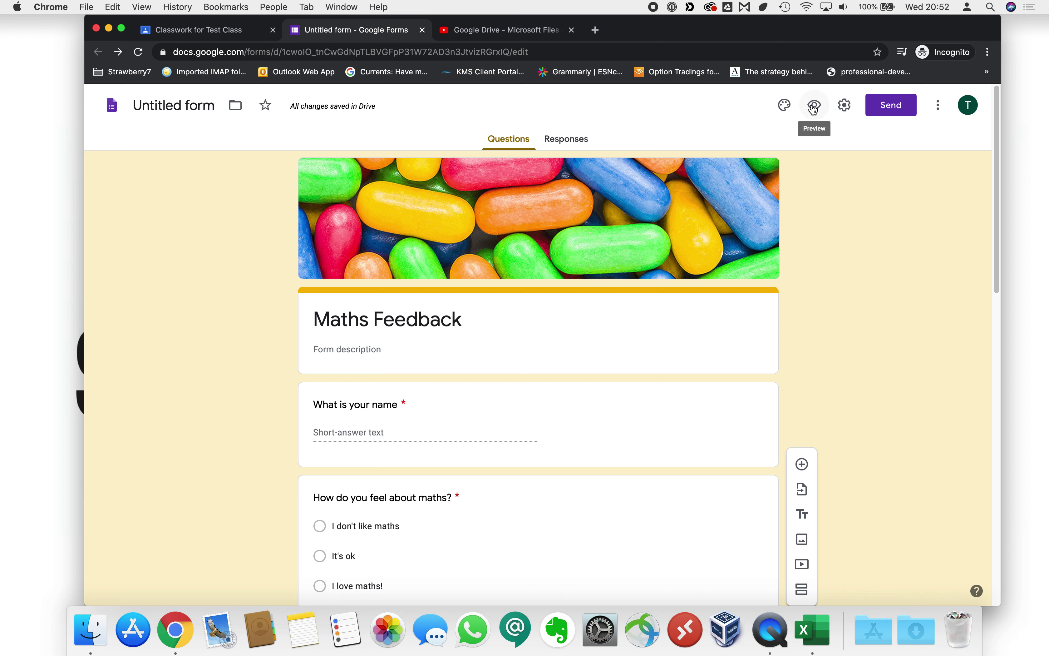
Preview 'Maths Feedback' as a respondent, close the Drive tab, then return to the editor.
{"action": "left_click", "coordinate": [814, 107]}
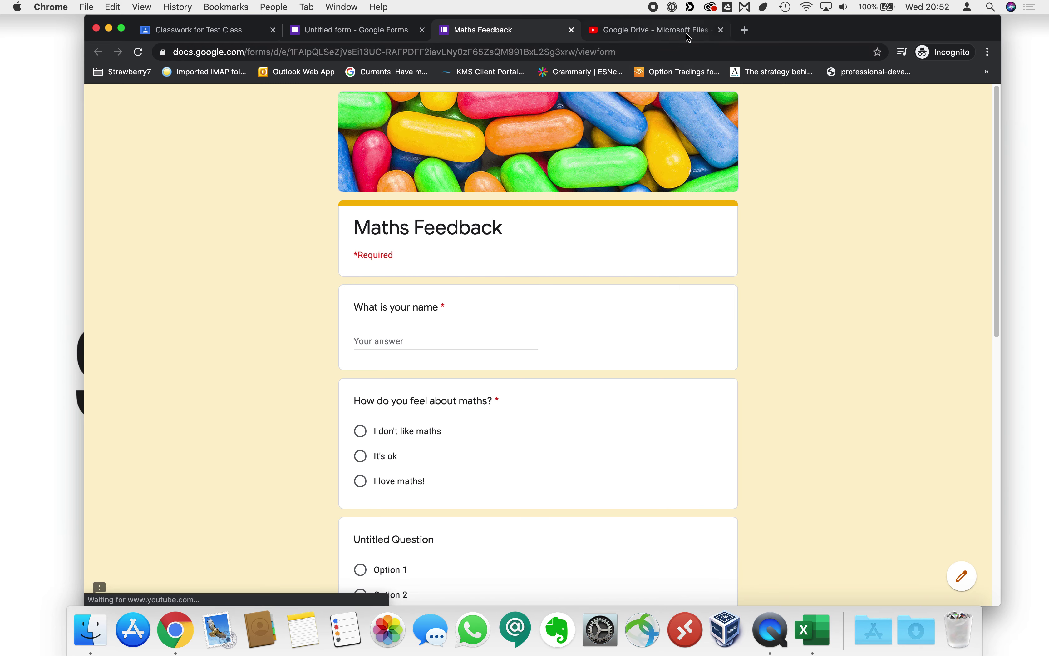
{"action": "left_click", "coordinate": [720, 30]}
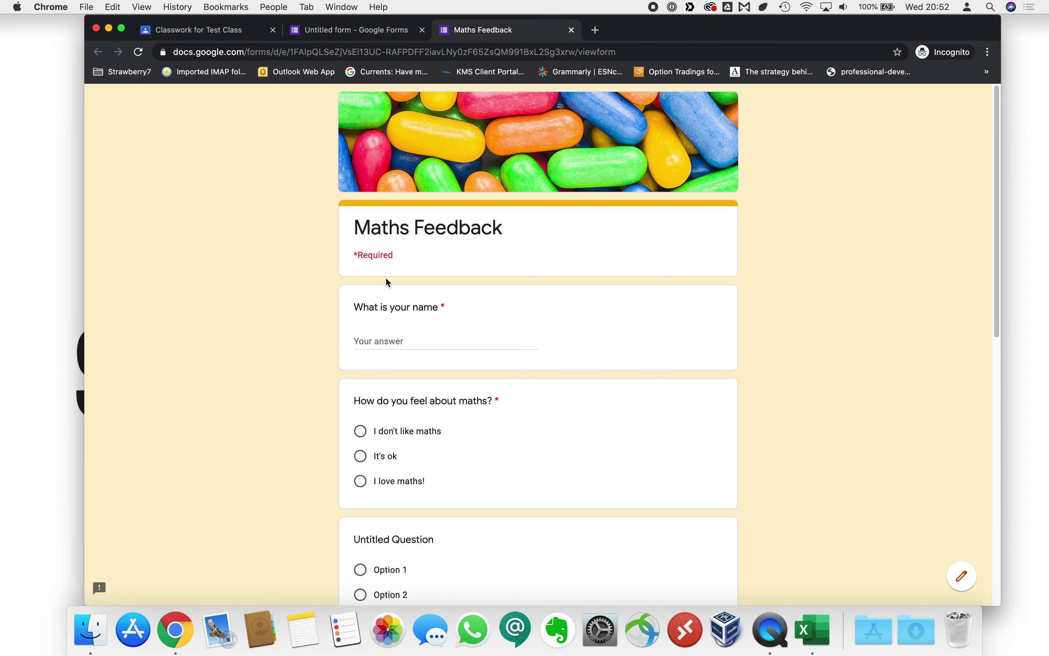
{"action": "left_click", "coordinate": [395, 340]}
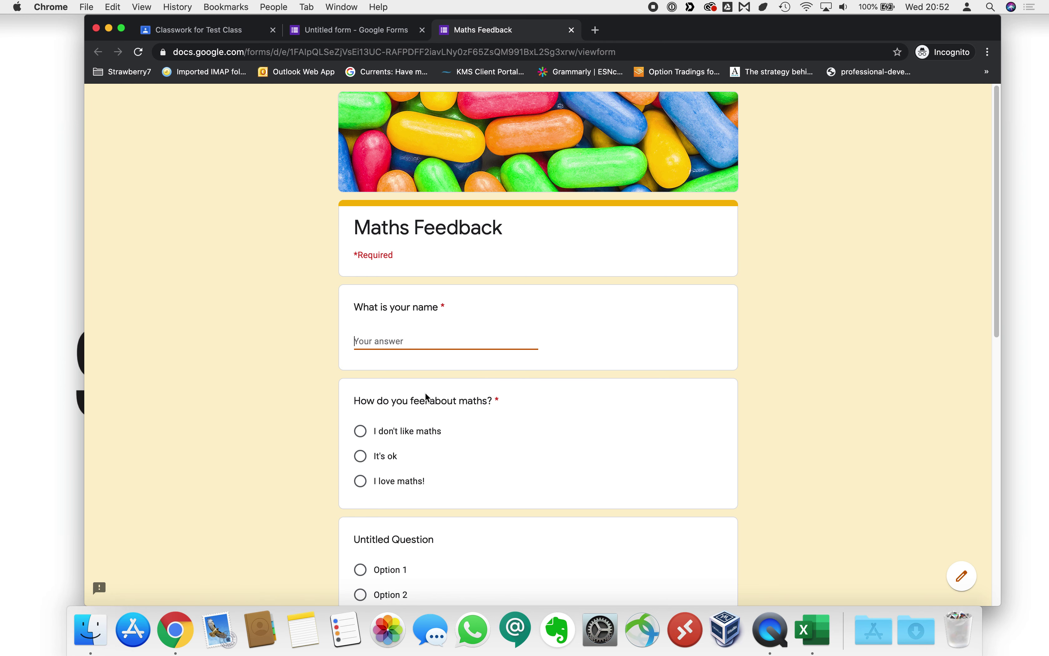
{"action": "scroll", "coordinate": [428, 397], "scroll_direction": "down", "scroll_amount": 2}
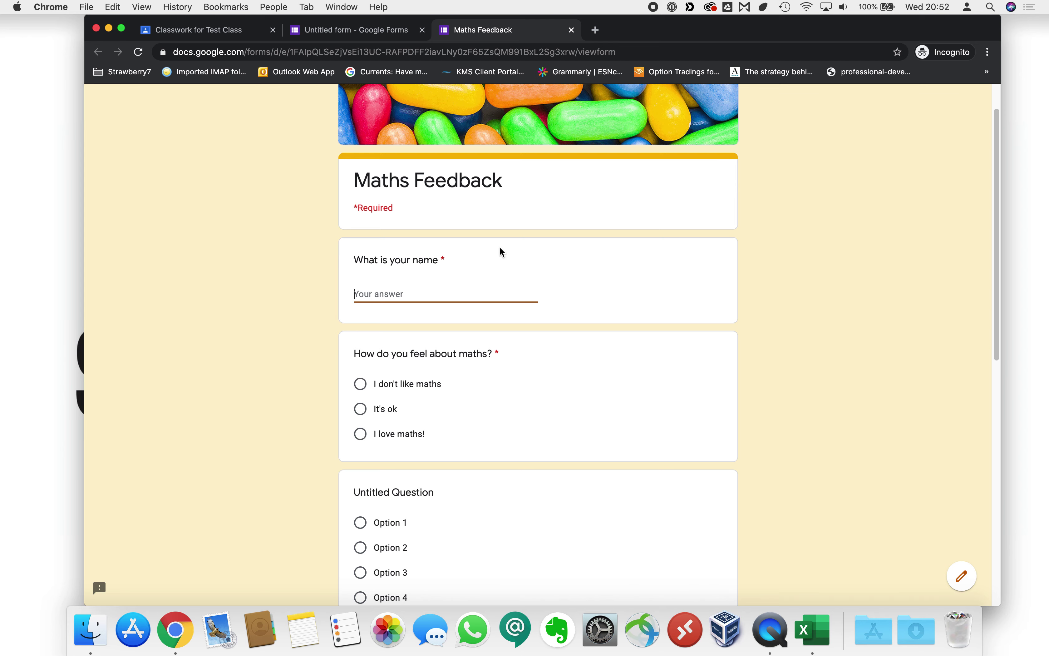
{"action": "left_click", "coordinate": [572, 30]}
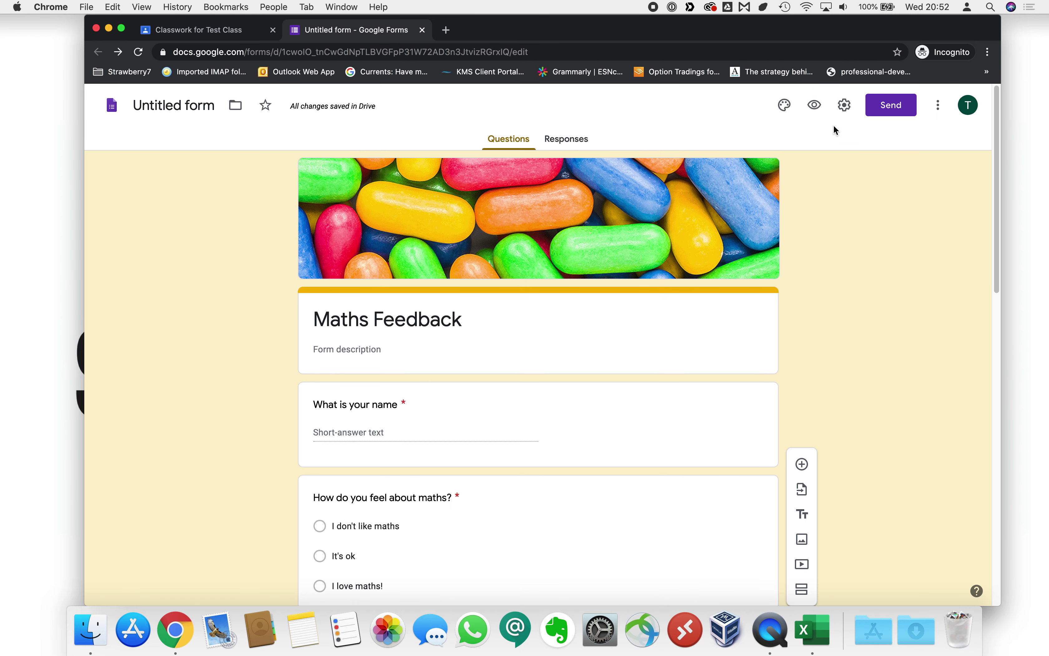
In the form's General settings, turn on Collect email addresses and Response receipts.
{"action": "left_click", "coordinate": [843, 108]}
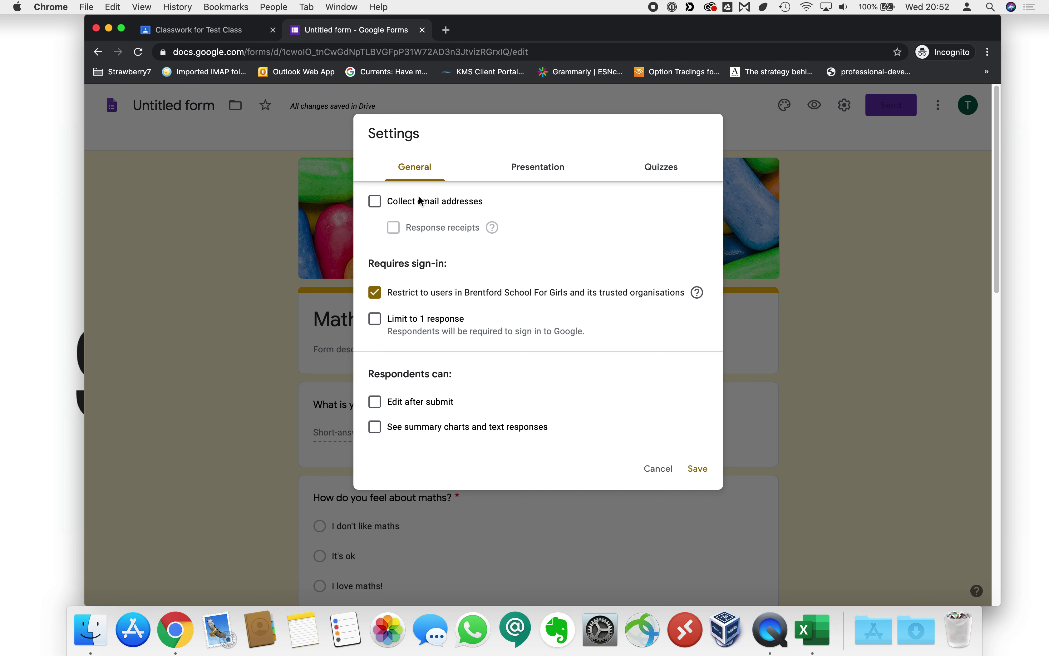
{"action": "left_click", "coordinate": [375, 204]}
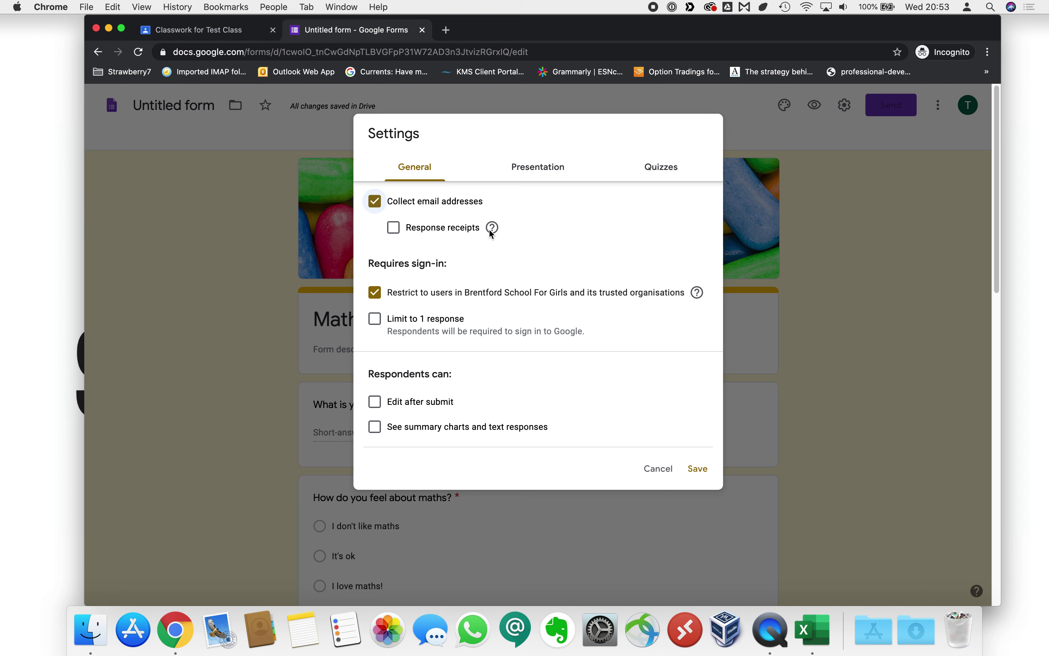
{"action": "mouse_move", "coordinate": [490, 230]}
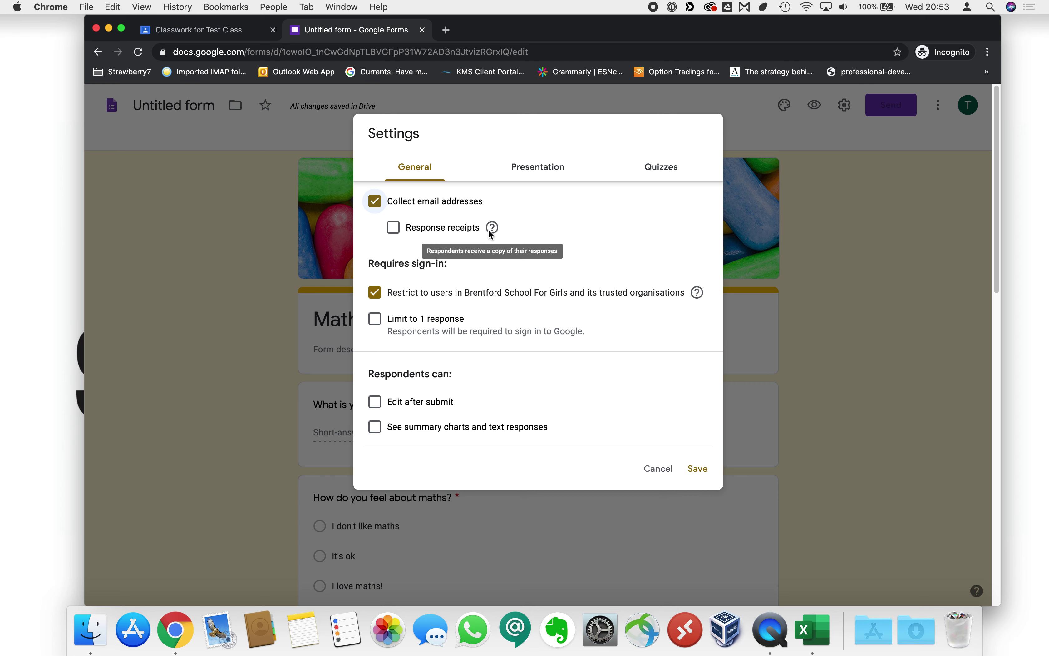
{"action": "left_click", "coordinate": [395, 231]}
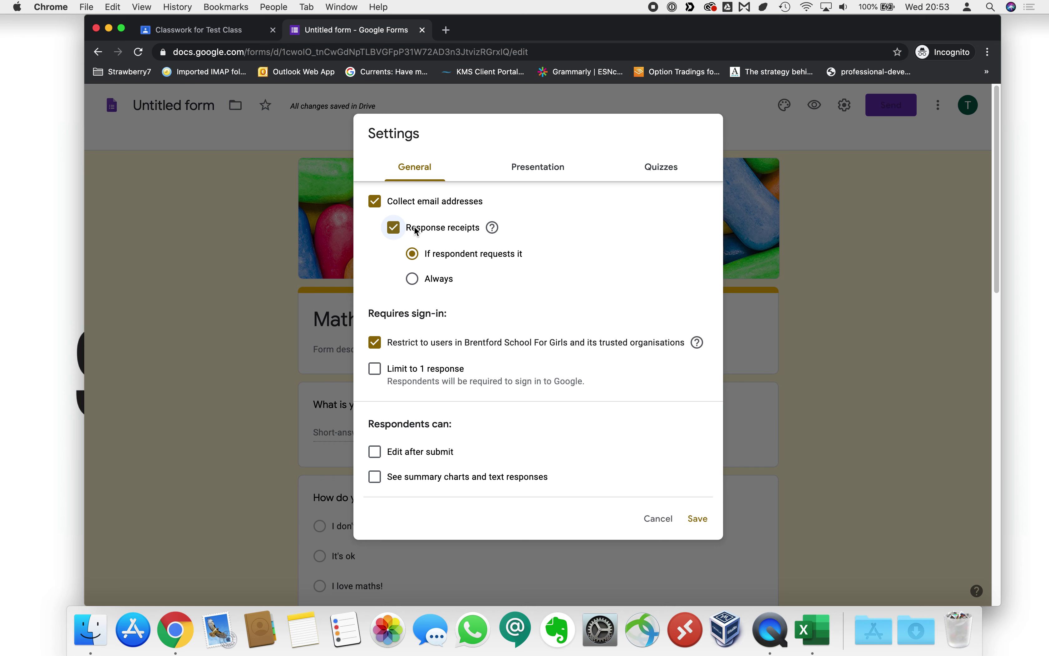
Set response receipts to Always, limit to 1 response, and edit the Presentation confirmation message.
{"action": "left_click", "coordinate": [415, 281]}
{"action": "left_click", "coordinate": [376, 372]}
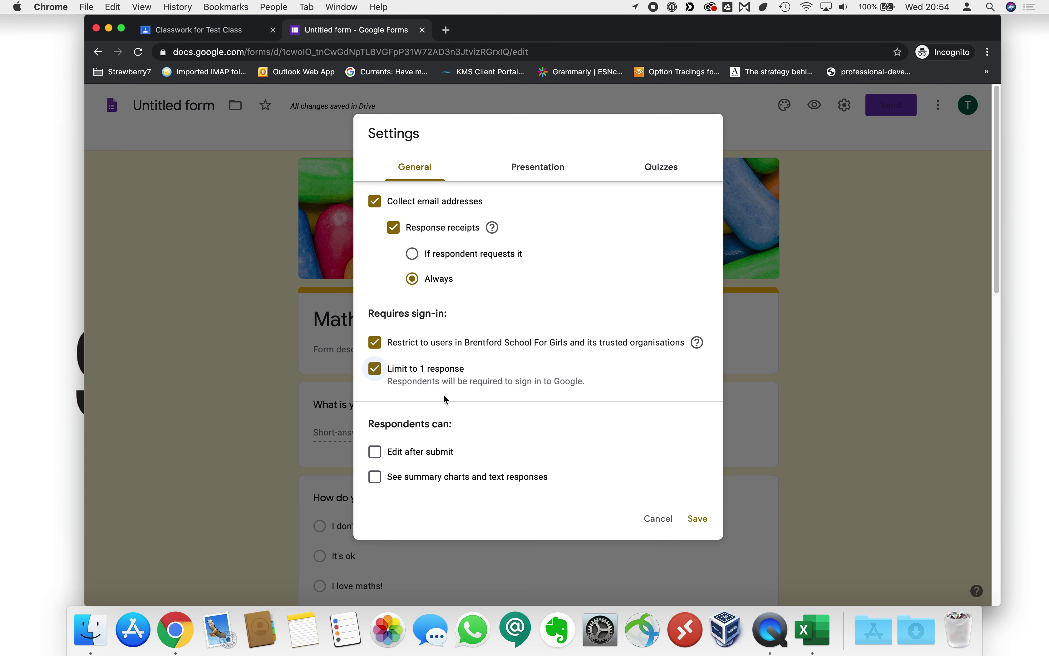
{"action": "left_click", "coordinate": [531, 171]}
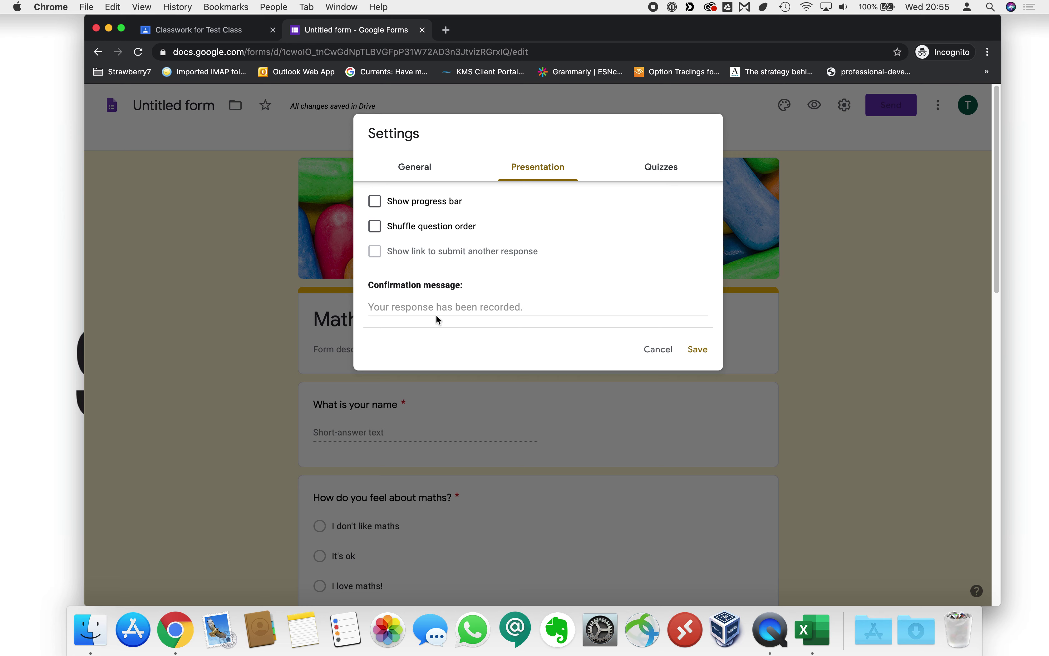
{"action": "left_click", "coordinate": [422, 309]}
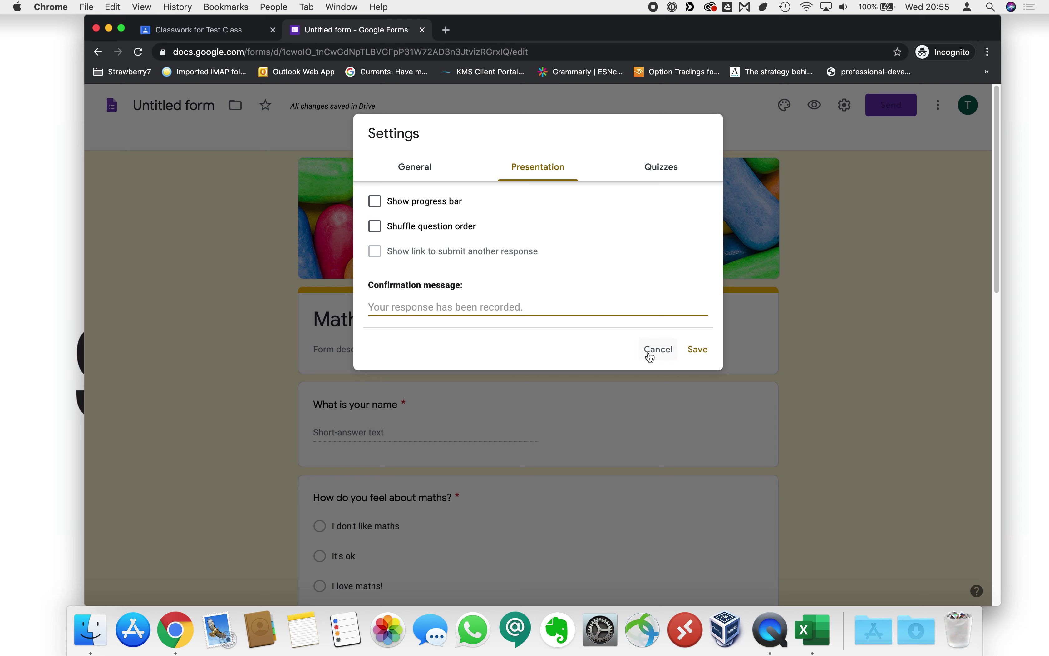
Change the confirmation message to 'Thank you so much for providing your feedback' and save.
{"action": "type", "text": "T"}
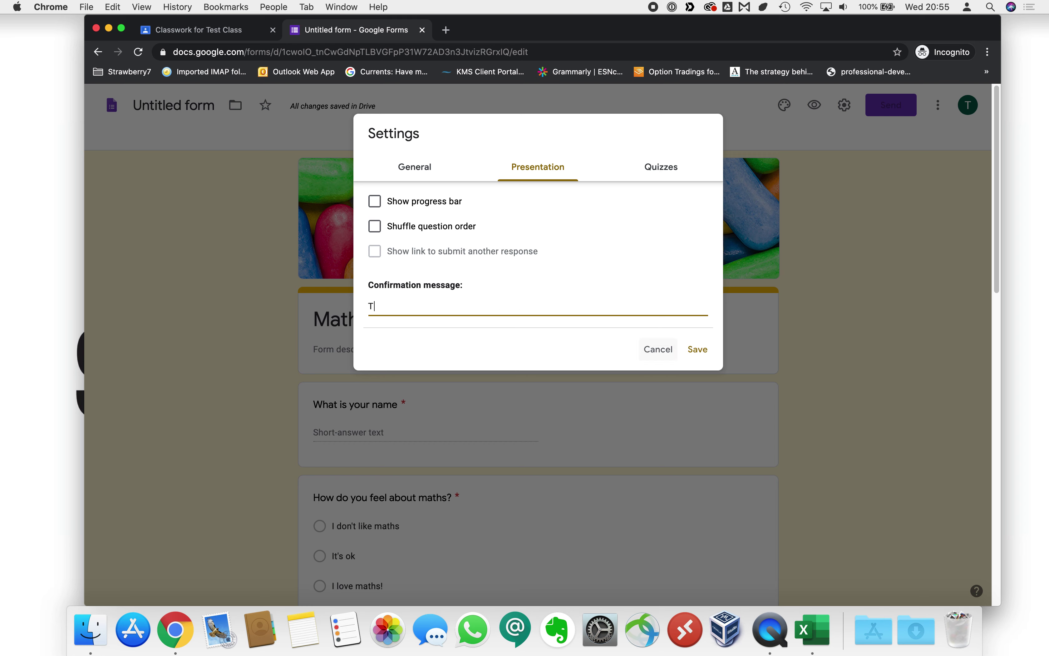
{"action": "type", "text": "hank you so much for providing your feedback!"}
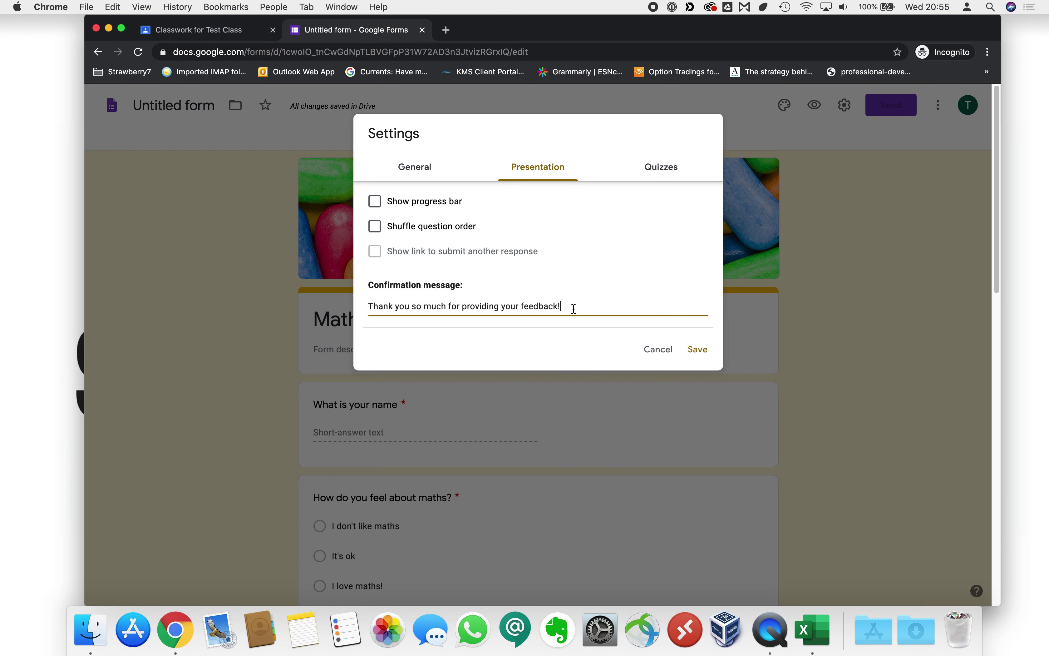
{"action": "left_click", "coordinate": [703, 351]}
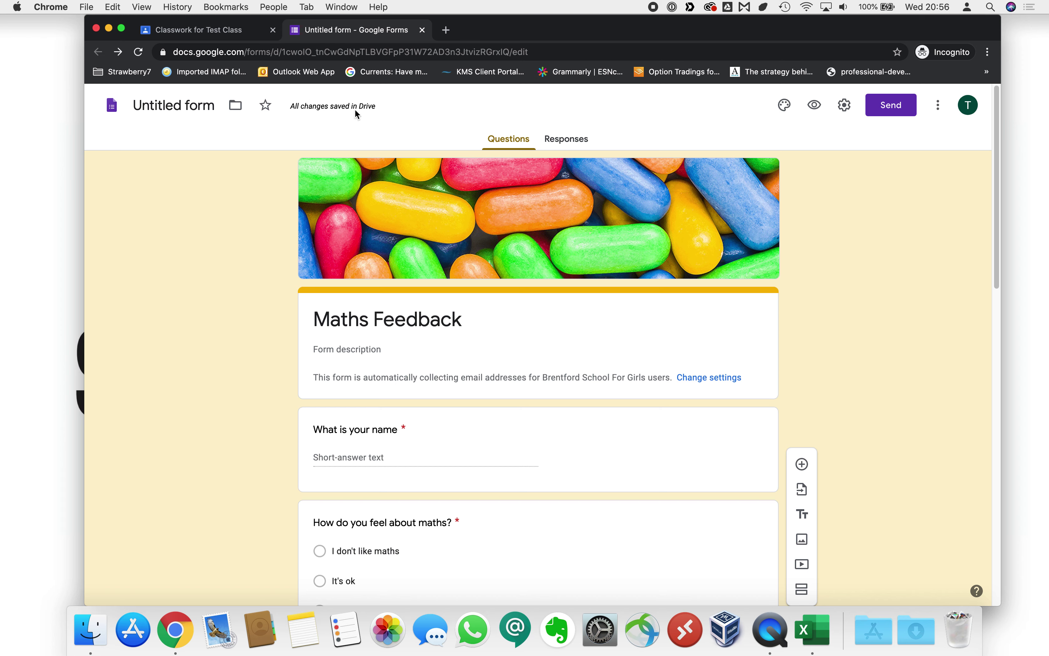
Back in Classroom, verify the class and students, and set the assignment's points to Unmarked.
{"action": "left_click", "coordinate": [422, 31]}
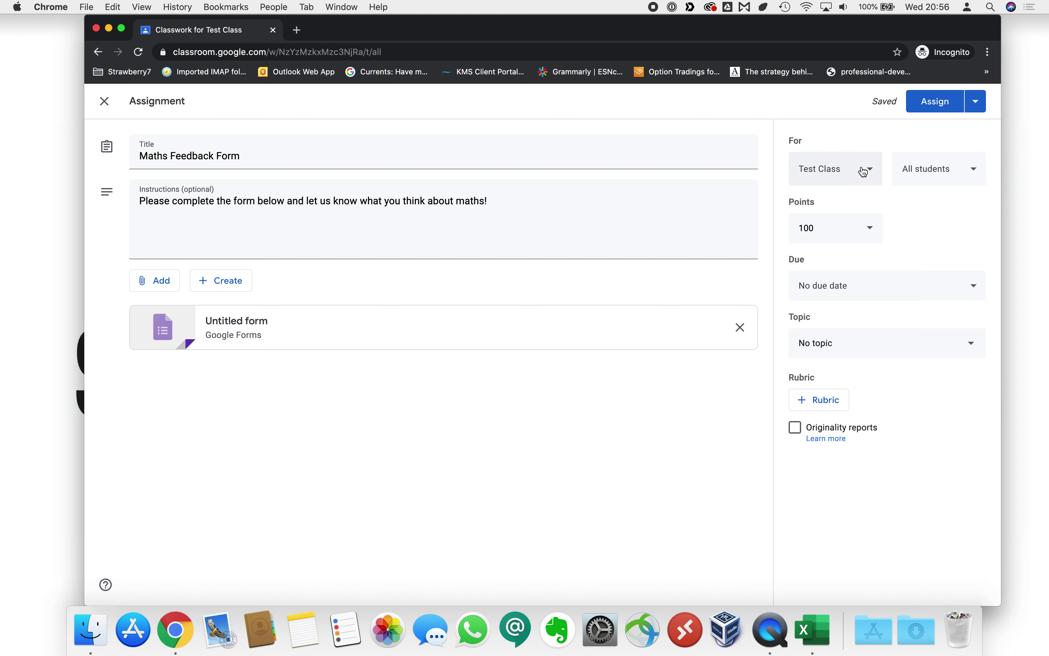
{"action": "left_click", "coordinate": [869, 173]}
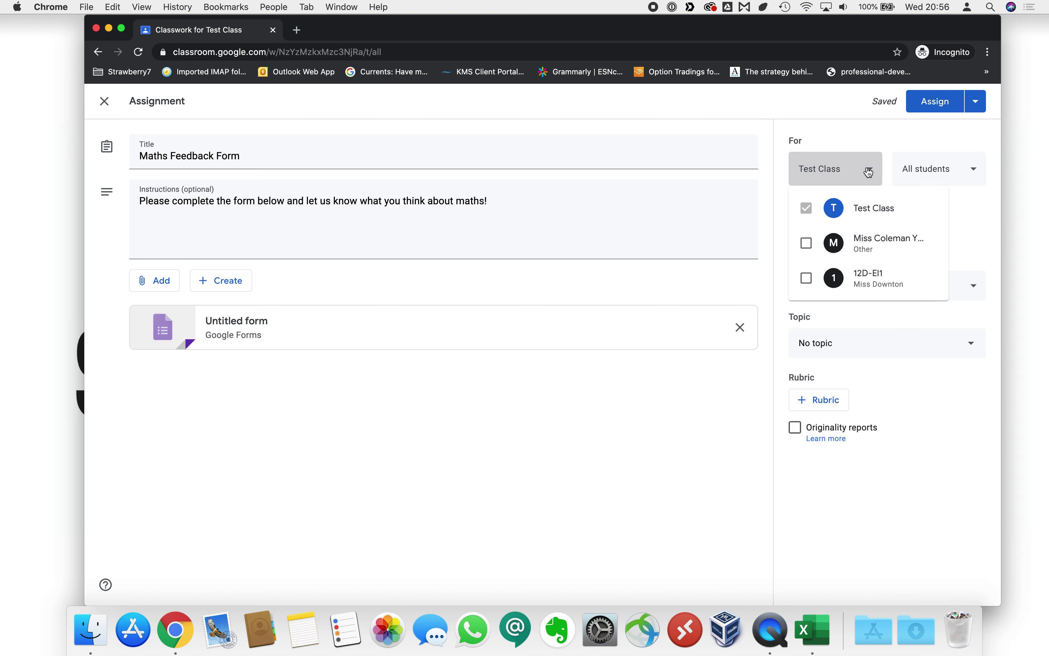
{"action": "left_click", "coordinate": [876, 173]}
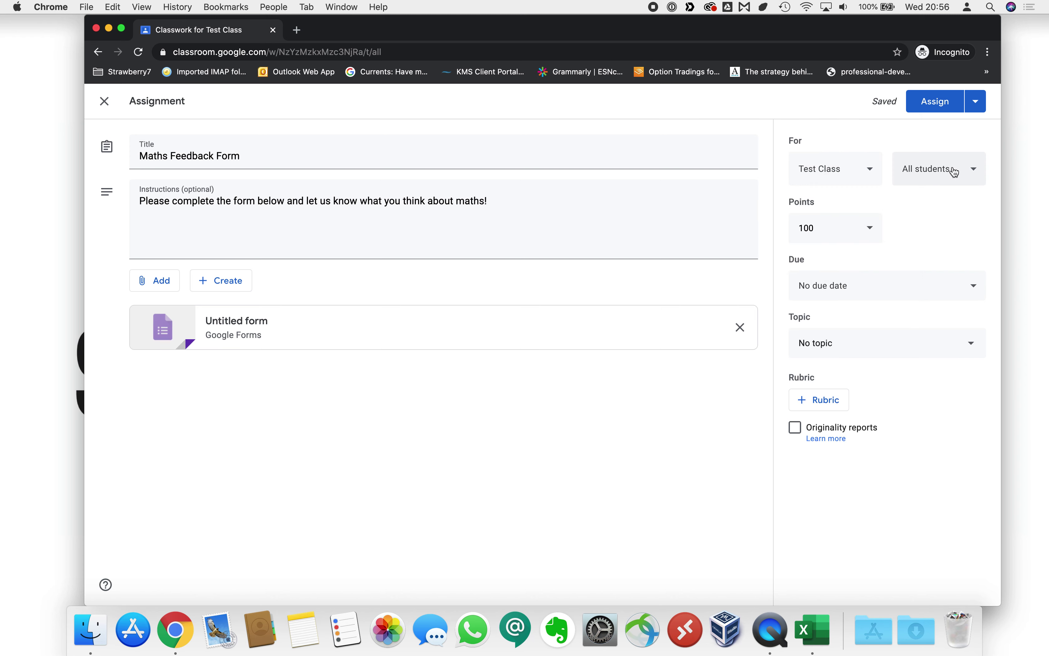
{"action": "left_click", "coordinate": [952, 172]}
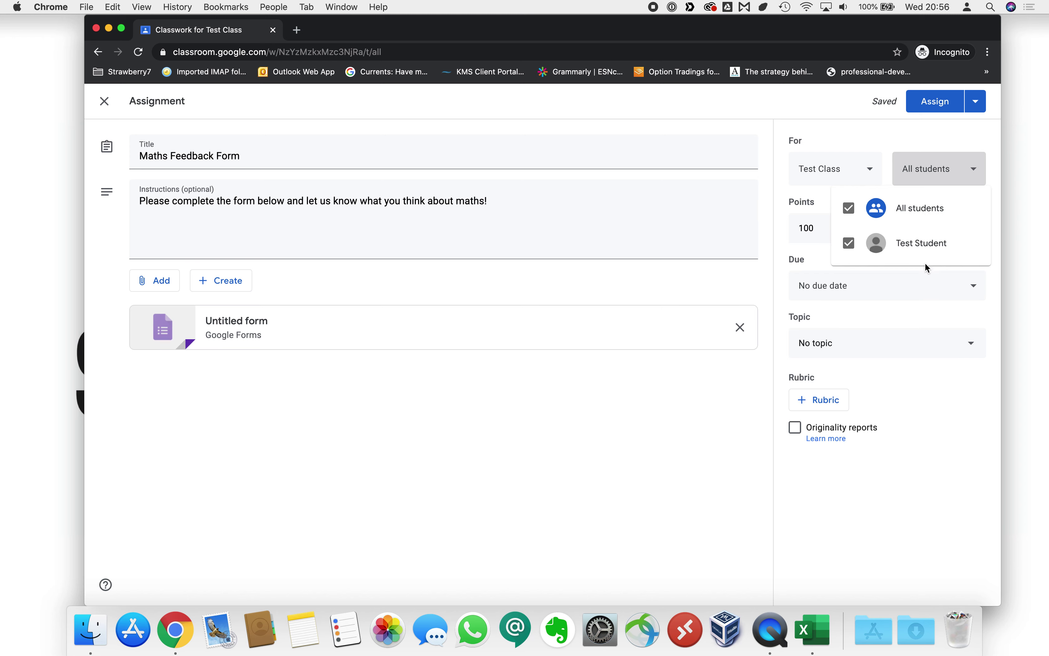
{"action": "left_click", "coordinate": [937, 183]}
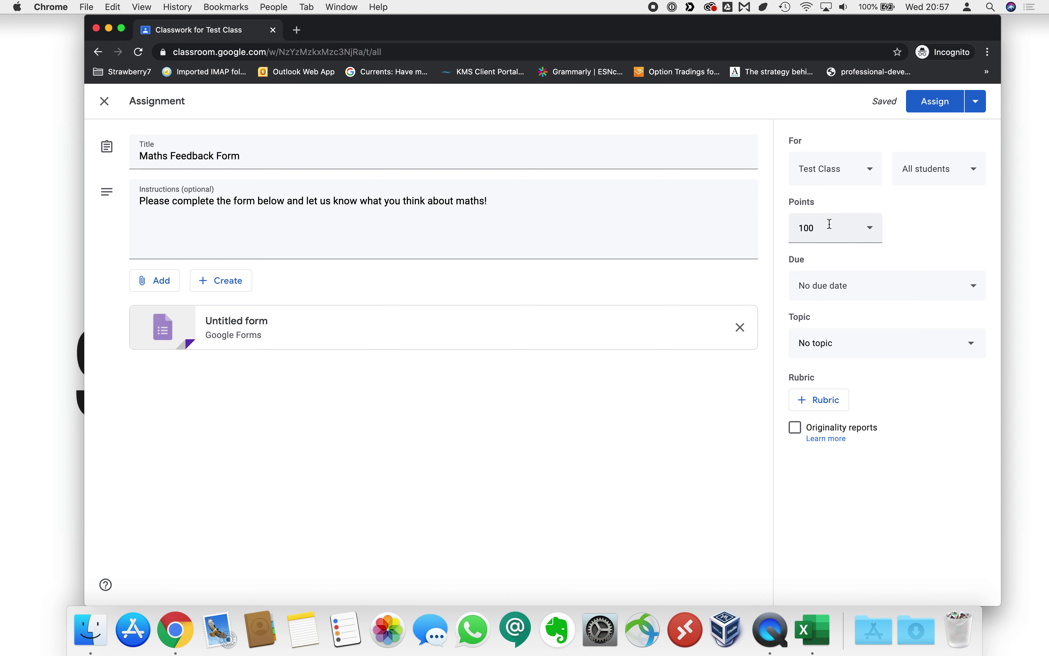
{"action": "left_click", "coordinate": [871, 230]}
{"action": "left_click", "coordinate": [826, 260]}
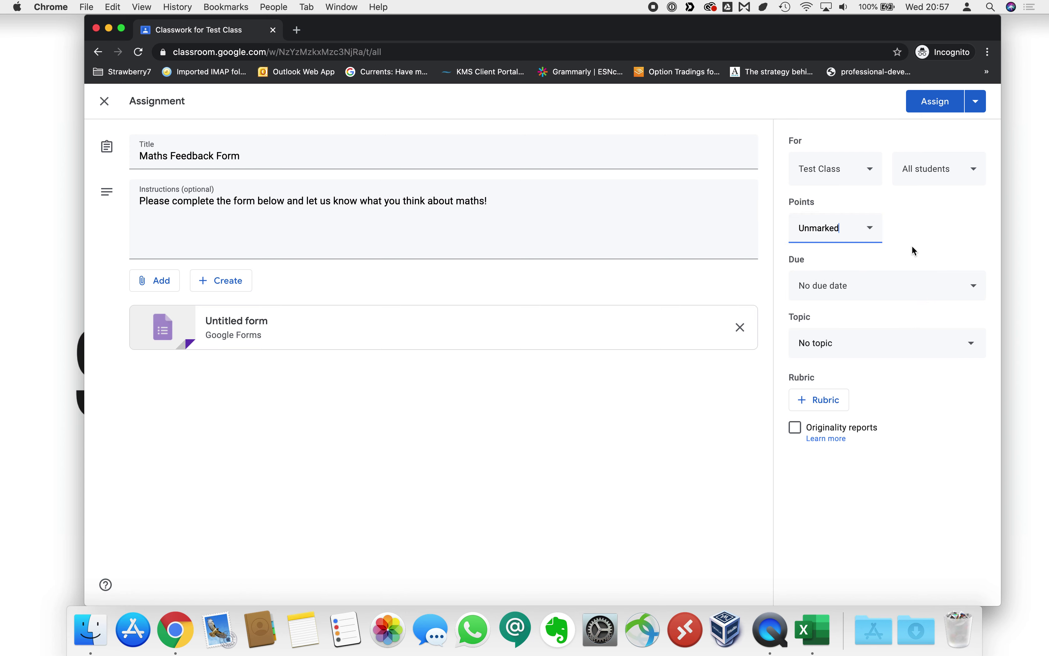
Set the assignment due date to Thursday 25 June 2020 at 15:00.
{"action": "left_click", "coordinate": [872, 289]}
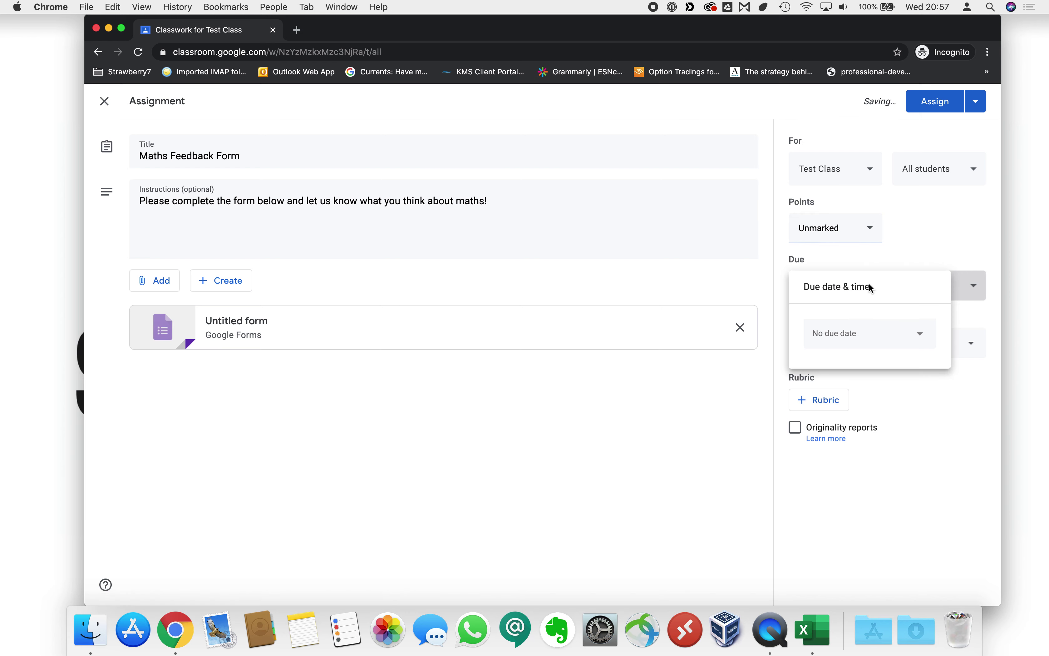
{"action": "left_click", "coordinate": [888, 337]}
{"action": "left_click", "coordinate": [876, 451]}
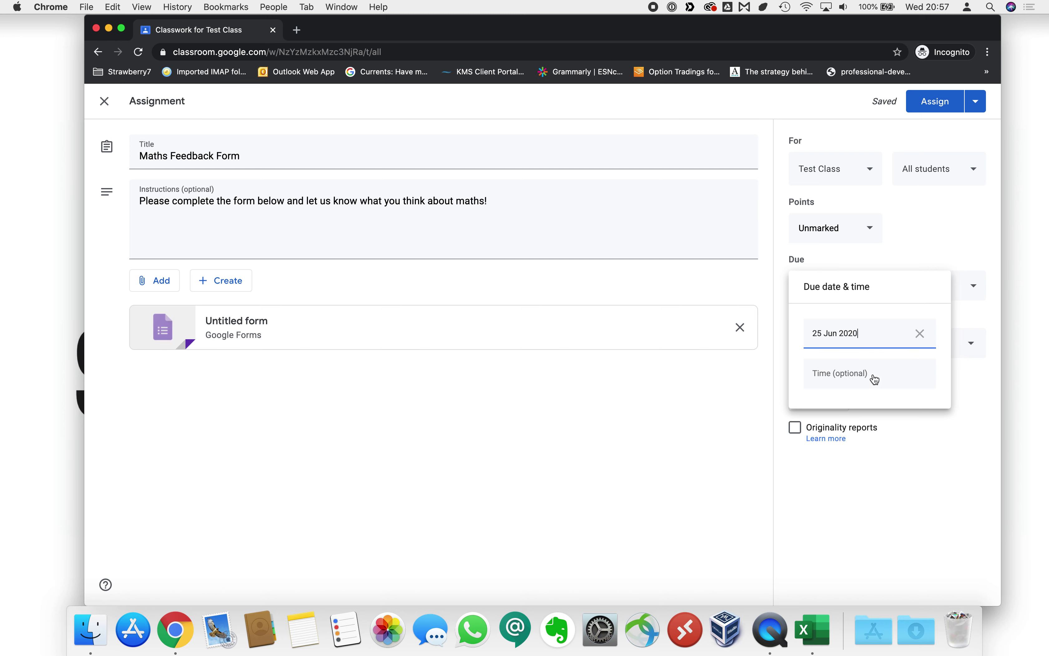
{"action": "left_click", "coordinate": [875, 378]}
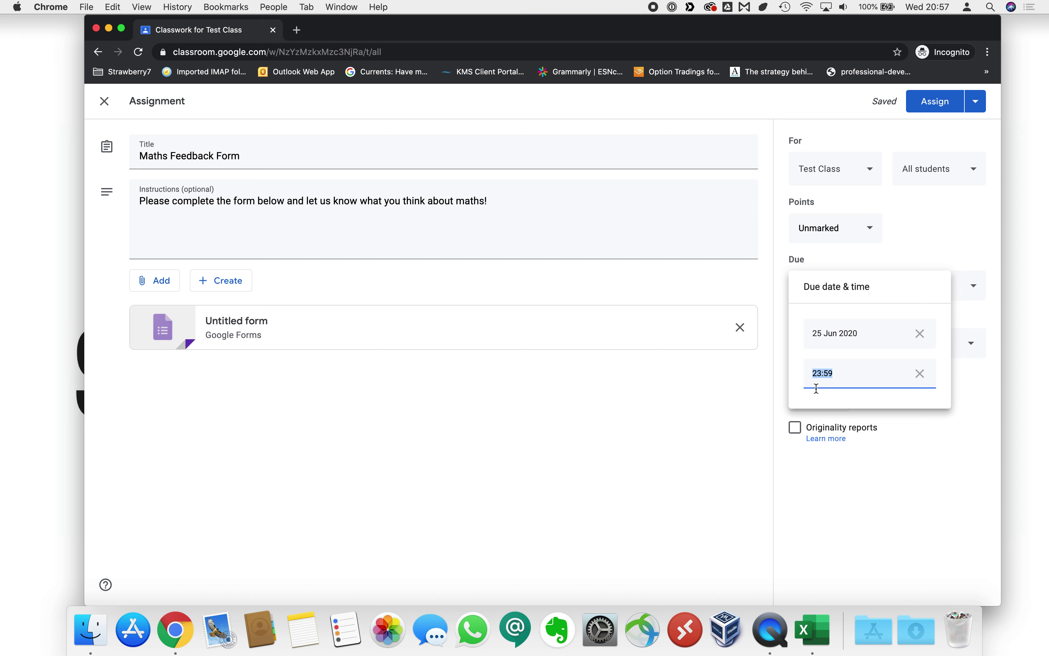
{"action": "type", "text": "15:00"}
{"action": "left_click", "coordinate": [977, 310]}
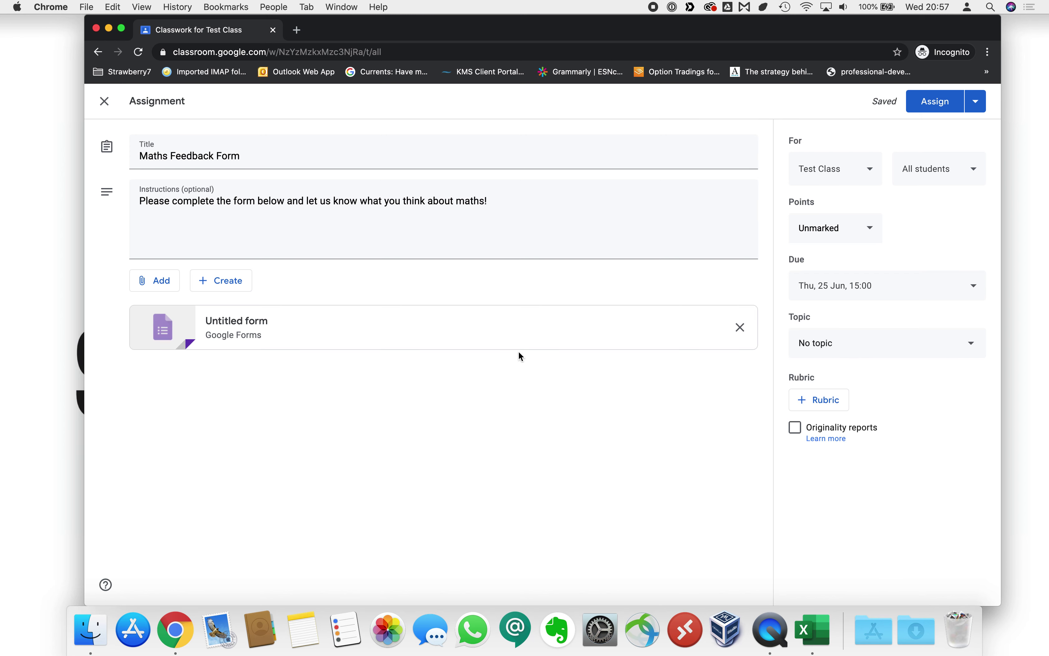
File the assignment under a newly created topic named Maths.
{"action": "left_click", "coordinate": [864, 350]}
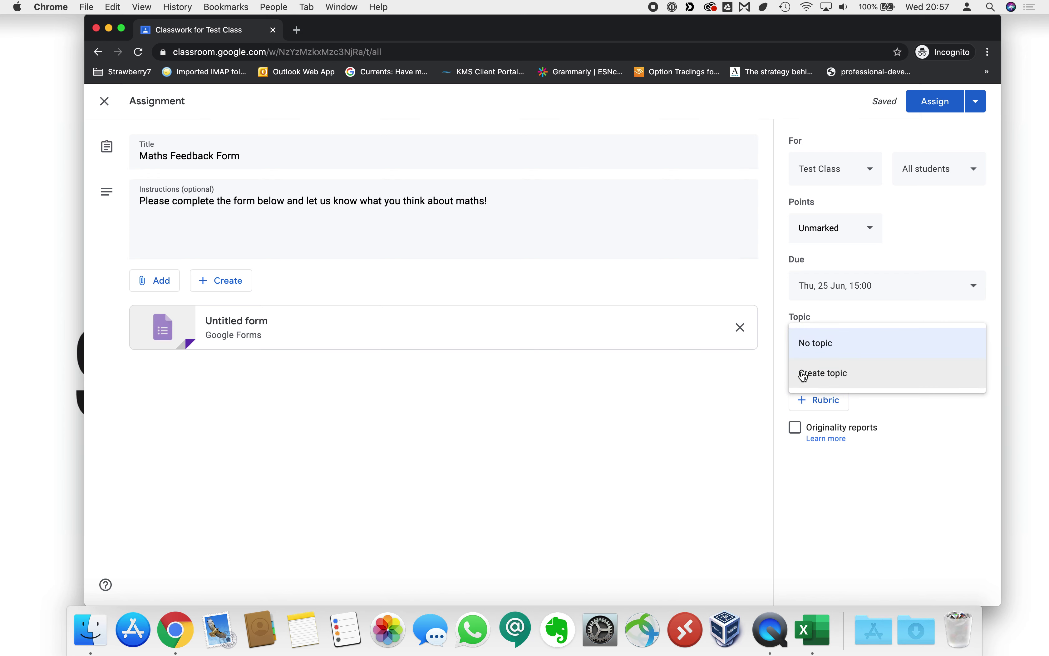
{"action": "left_click", "coordinate": [879, 373]}
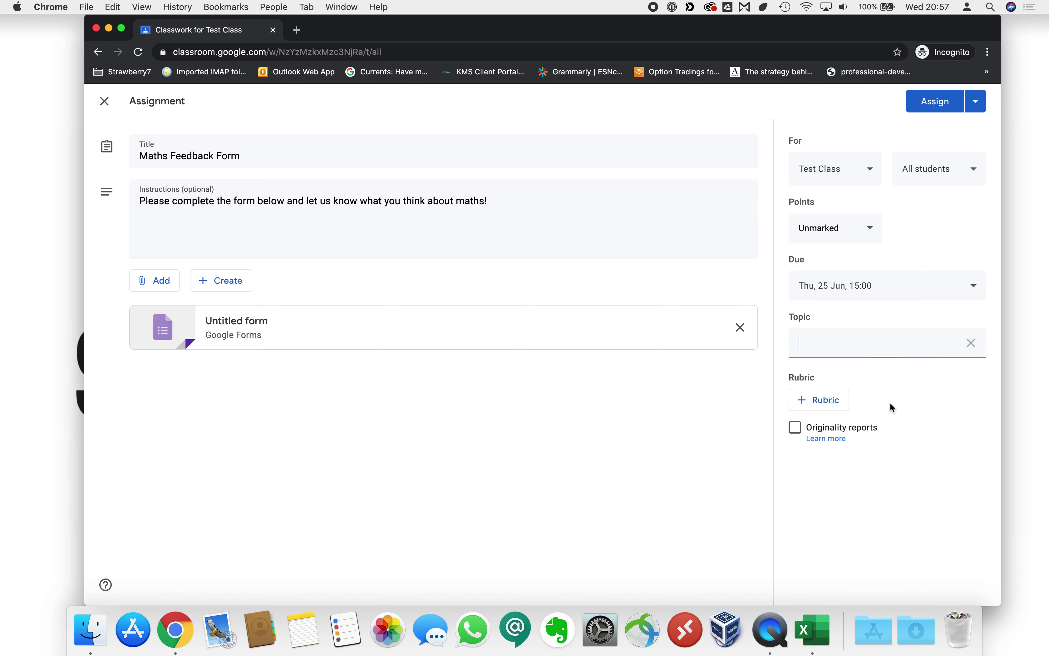
{"action": "type", "text": "Maths"}
{"action": "left_click", "coordinate": [934, 440]}
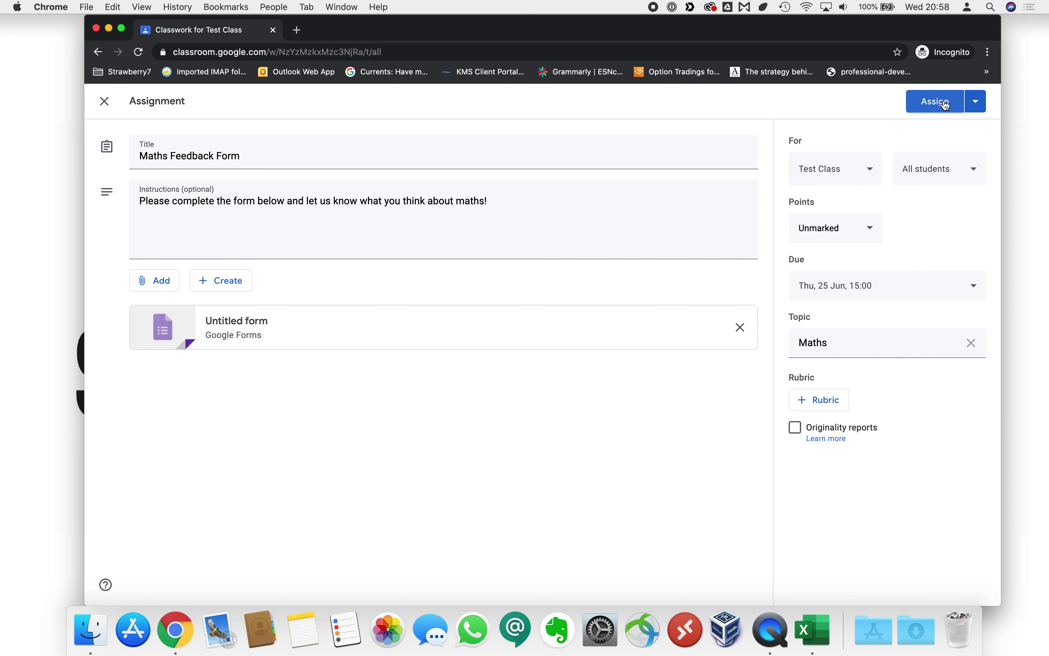
Review the posting options and assign the Maths Feedback Form to the class.
{"action": "left_click", "coordinate": [980, 102]}
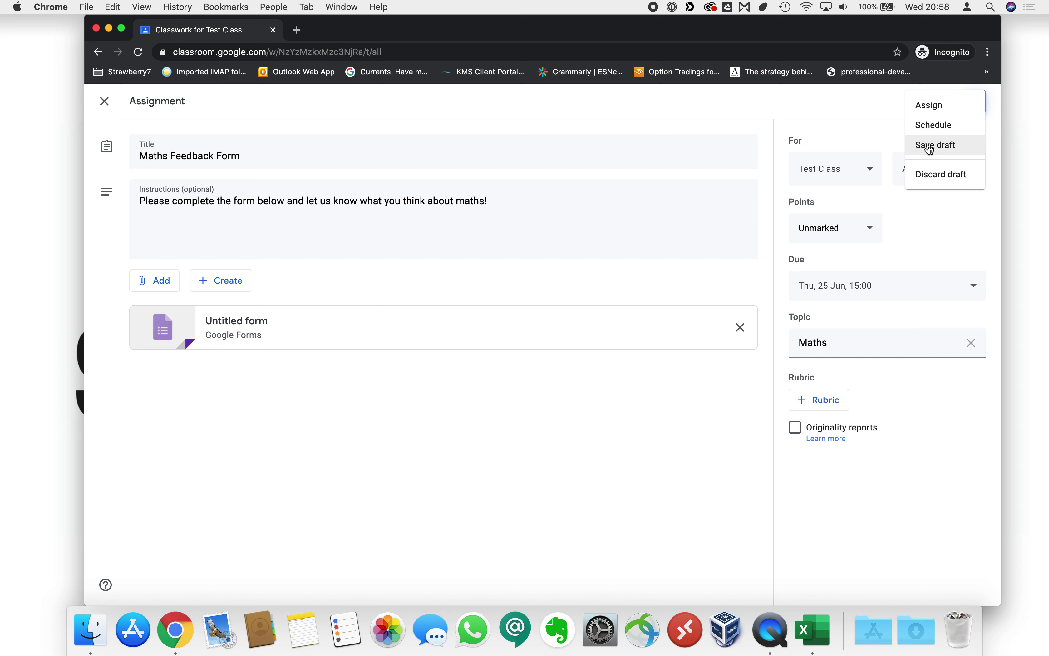
{"action": "left_click", "coordinate": [872, 108]}
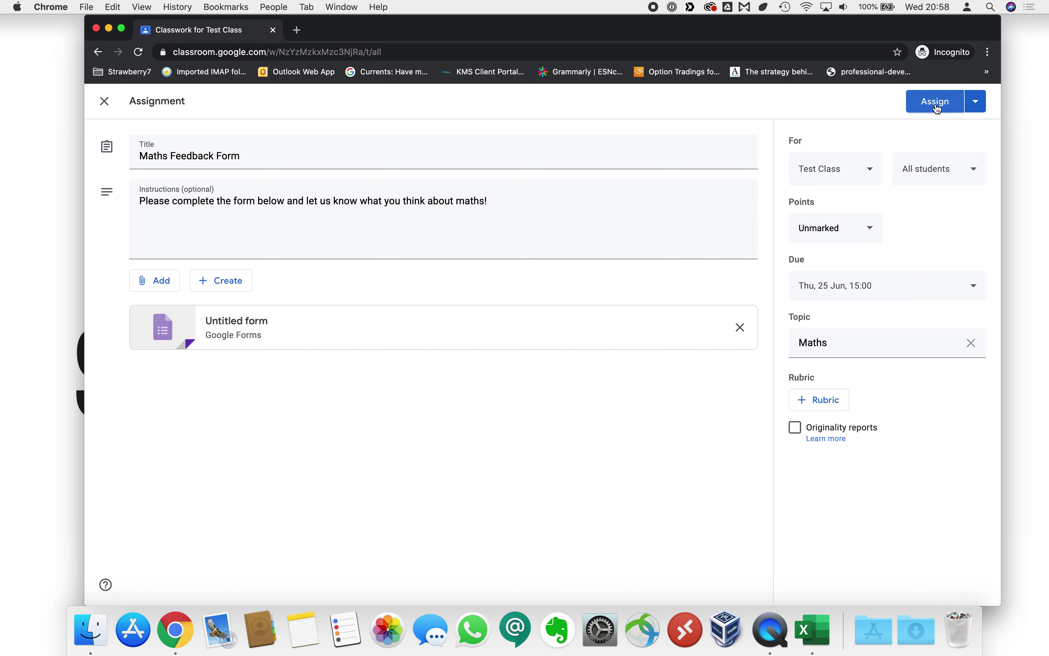
{"action": "left_click", "coordinate": [936, 104]}
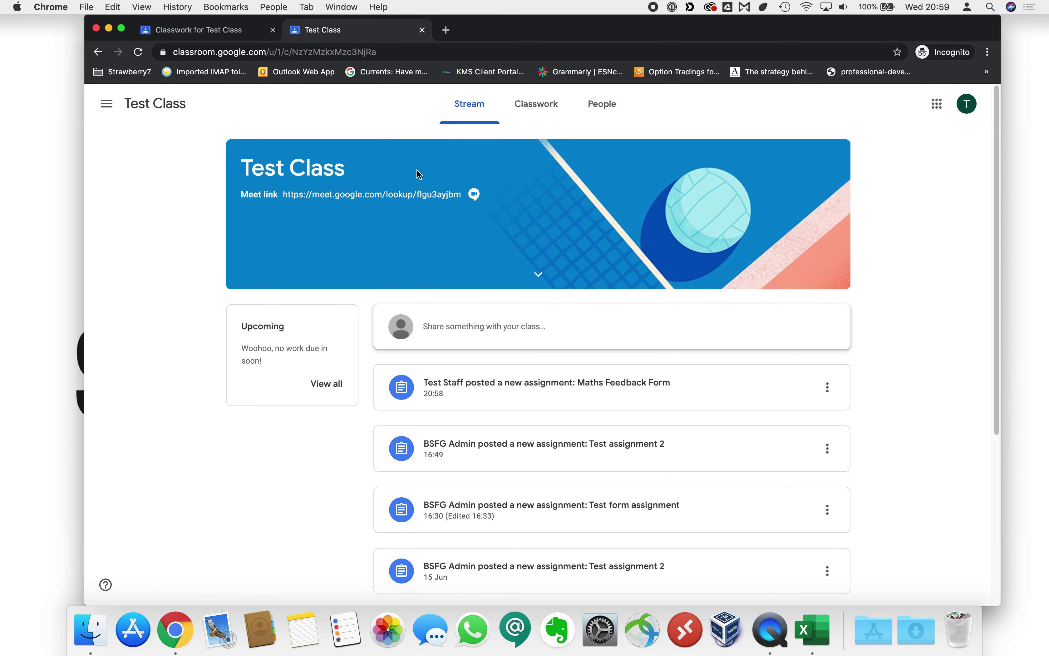
Confirm the signed-in account, then open the Maths Feedback attachment from the Classwork listing.
{"action": "left_click", "coordinate": [961, 106]}
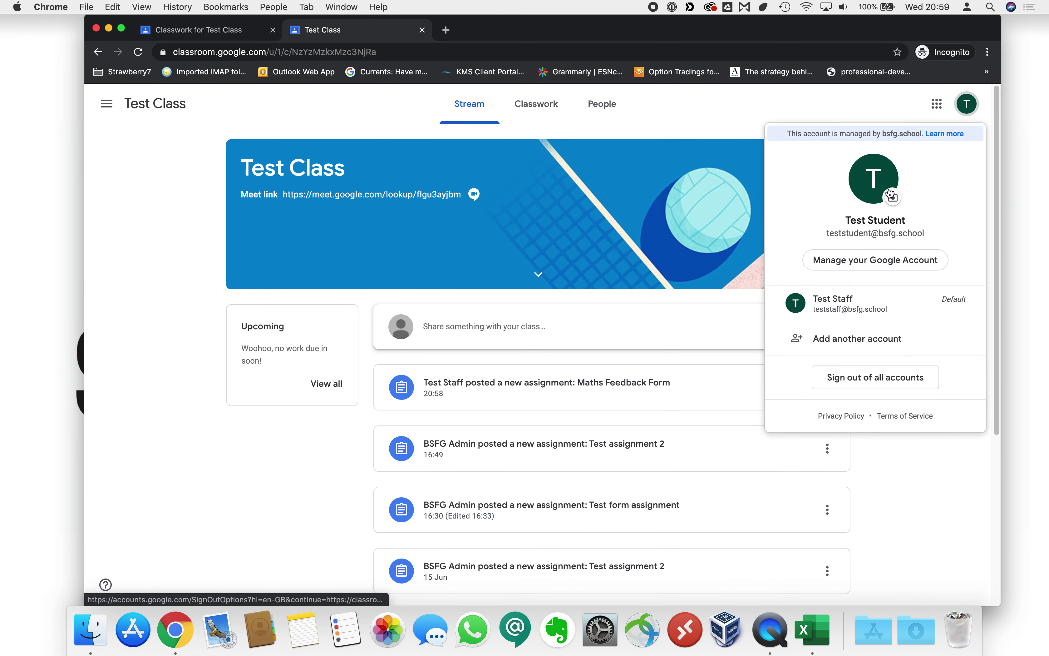
{"action": "left_click", "coordinate": [728, 110]}
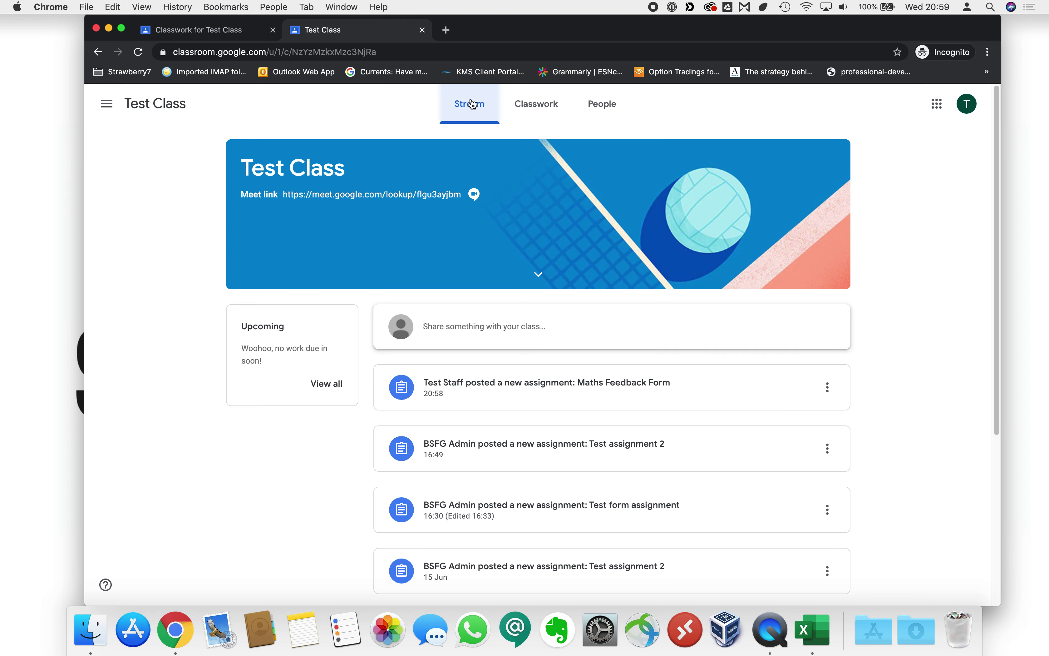
{"action": "left_click", "coordinate": [536, 103]}
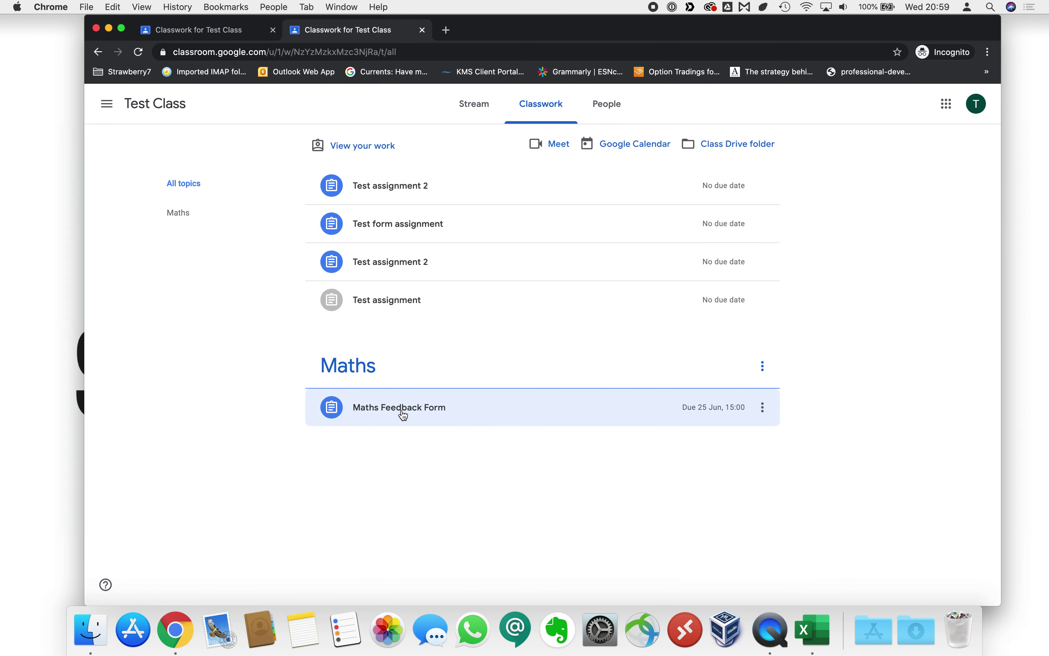
{"action": "left_click", "coordinate": [413, 416]}
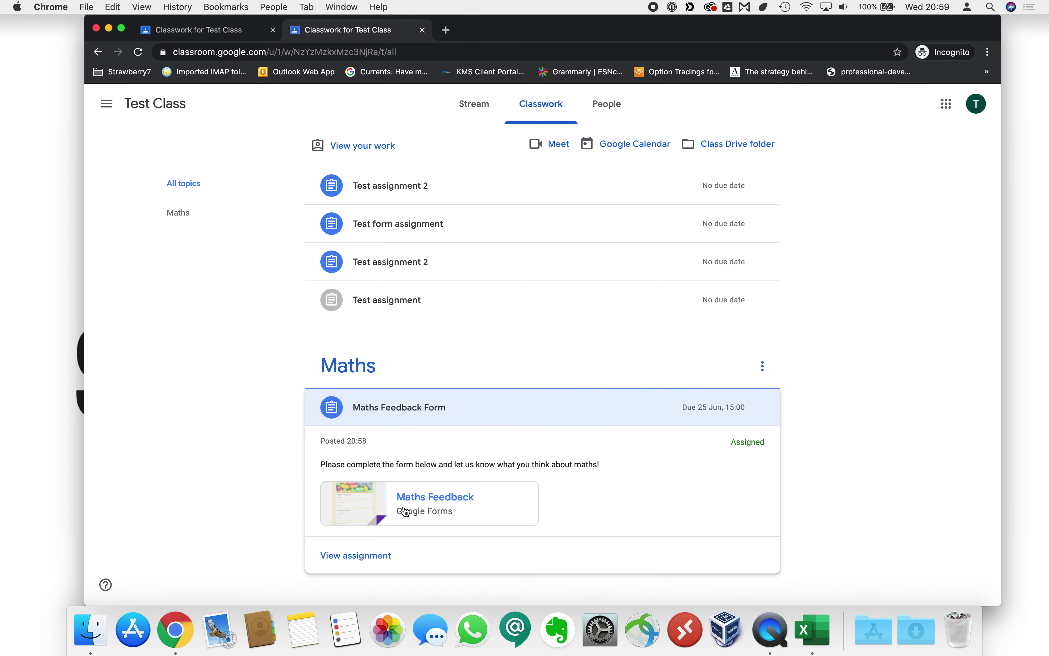
{"action": "left_click", "coordinate": [417, 504]}
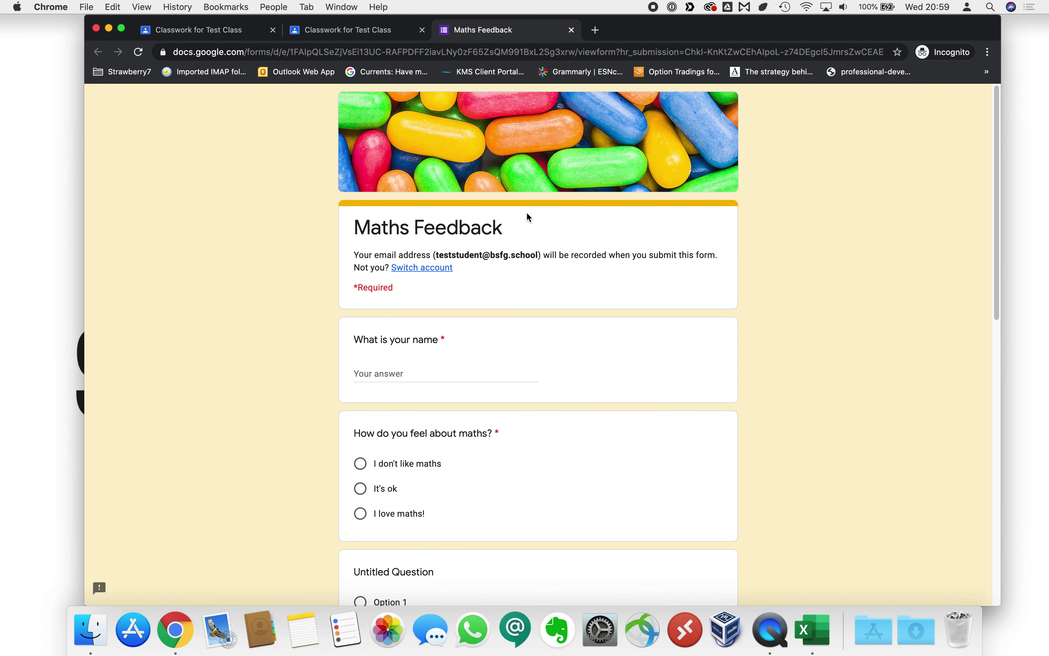
Enter the student's name and choose I love maths!, Option 3 and I learned a lot from it.
{"action": "scroll", "coordinate": [525, 215], "scroll_direction": "down", "scroll_amount": 3}
{"action": "left_click", "coordinate": [391, 312]}
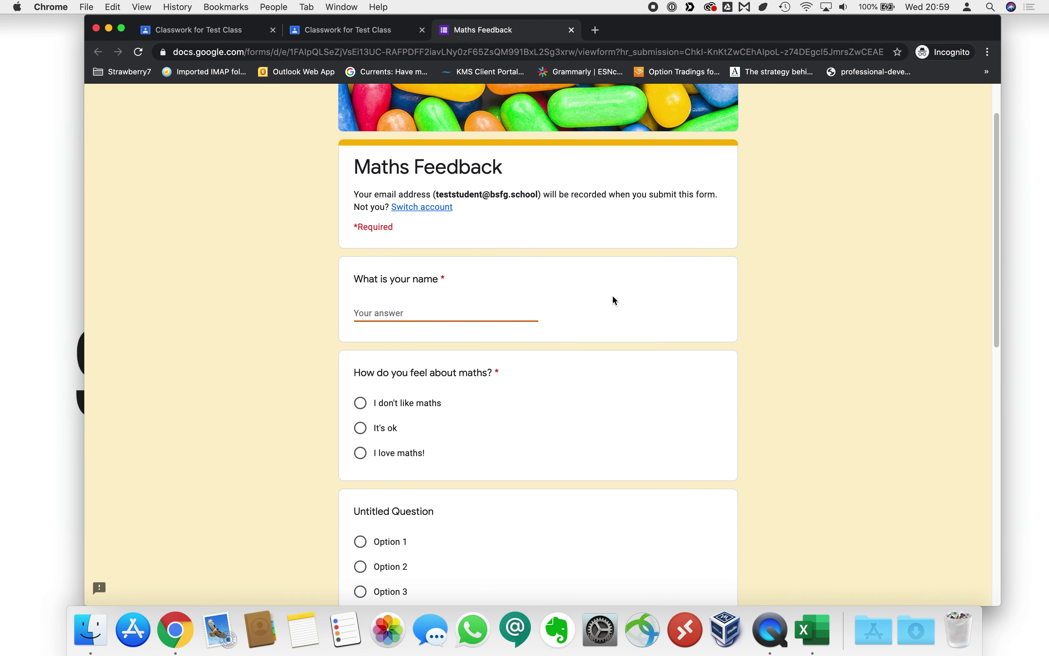
{"action": "scroll", "coordinate": [612, 312], "scroll_direction": "down", "scroll_amount": 5}
{"action": "left_click", "coordinate": [361, 352]}
{"action": "scroll", "coordinate": [433, 389], "scroll_direction": "down", "scroll_amount": 3}
{"action": "left_click", "coordinate": [362, 379]}
{"action": "scroll", "coordinate": [501, 400], "scroll_direction": "down", "scroll_amount": 9}
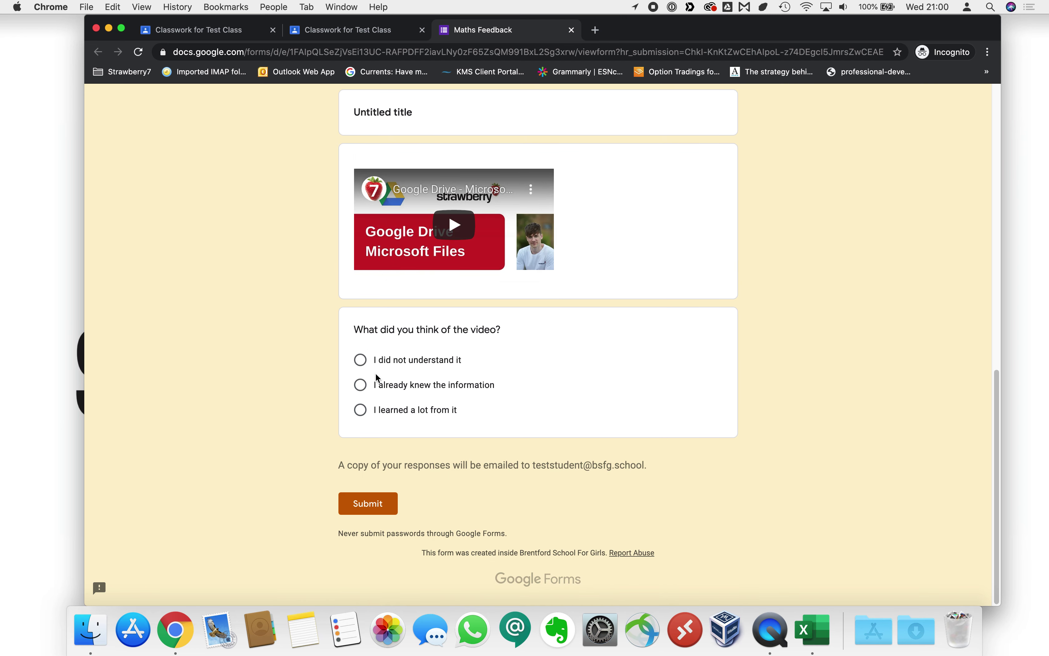
{"action": "left_click", "coordinate": [363, 412]}
Submit the completed form and check the thank-you confirmation message.
{"action": "left_click", "coordinate": [377, 508]}
{"action": "left_click", "coordinate": [380, 505]}
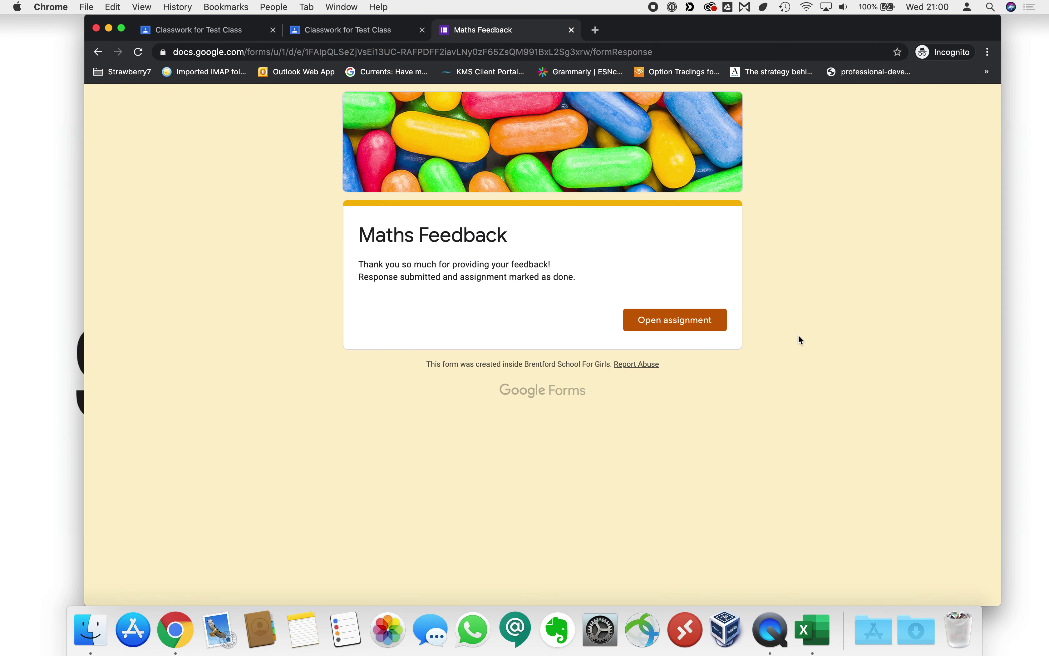
{"action": "left_click_drag", "start_coordinate": [359, 267], "coordinate": [575, 270]}
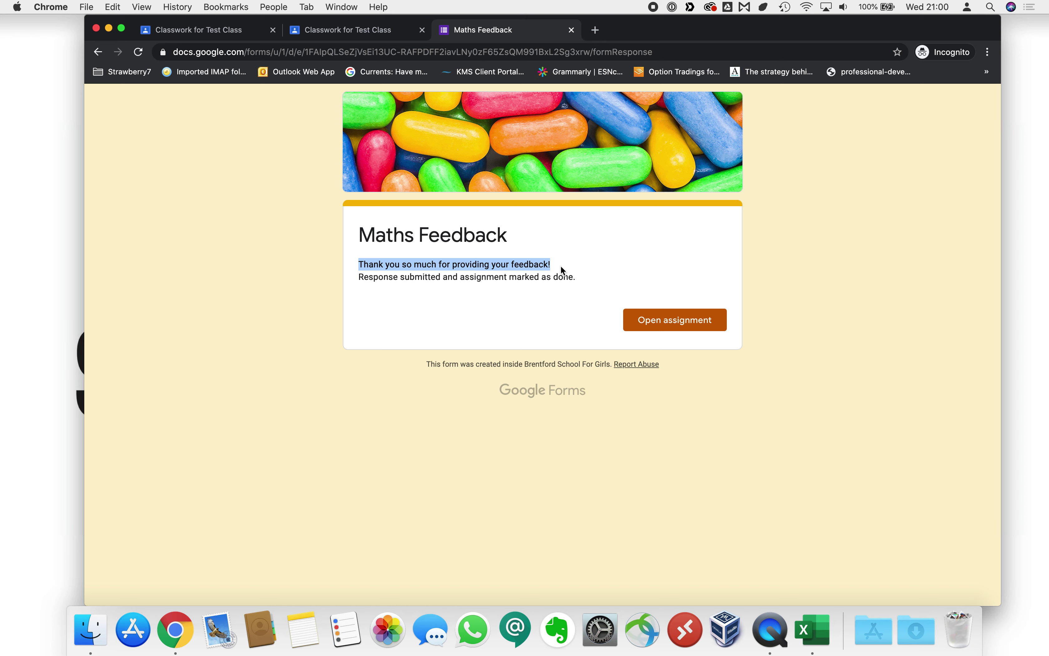
{"action": "left_click", "coordinate": [539, 267]}
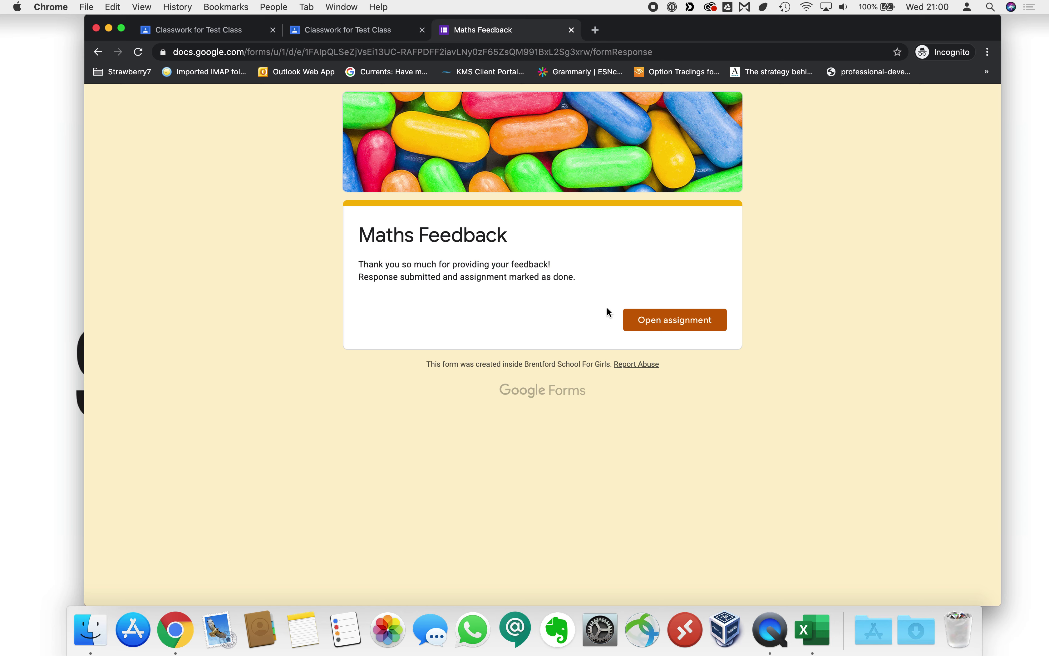
Check the Maths Feedback Form's one hand-in, then open the attached form in the editor.
{"action": "left_click", "coordinate": [572, 29]}
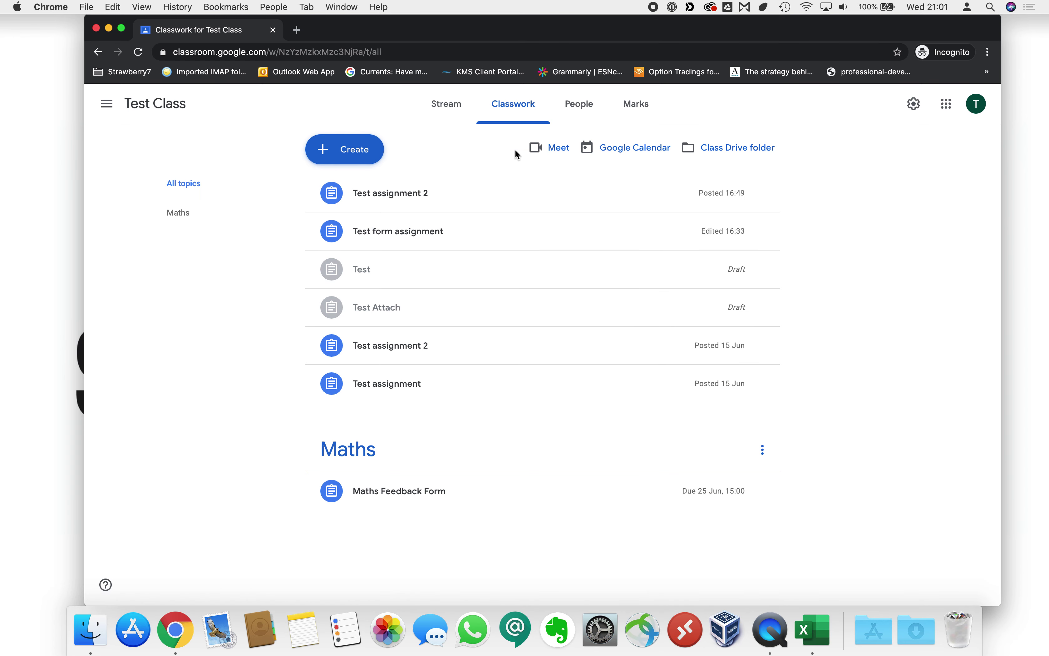
{"action": "left_click", "coordinate": [436, 505]}
{"action": "scroll", "coordinate": [433, 546], "scroll_direction": "down", "scroll_amount": 2}
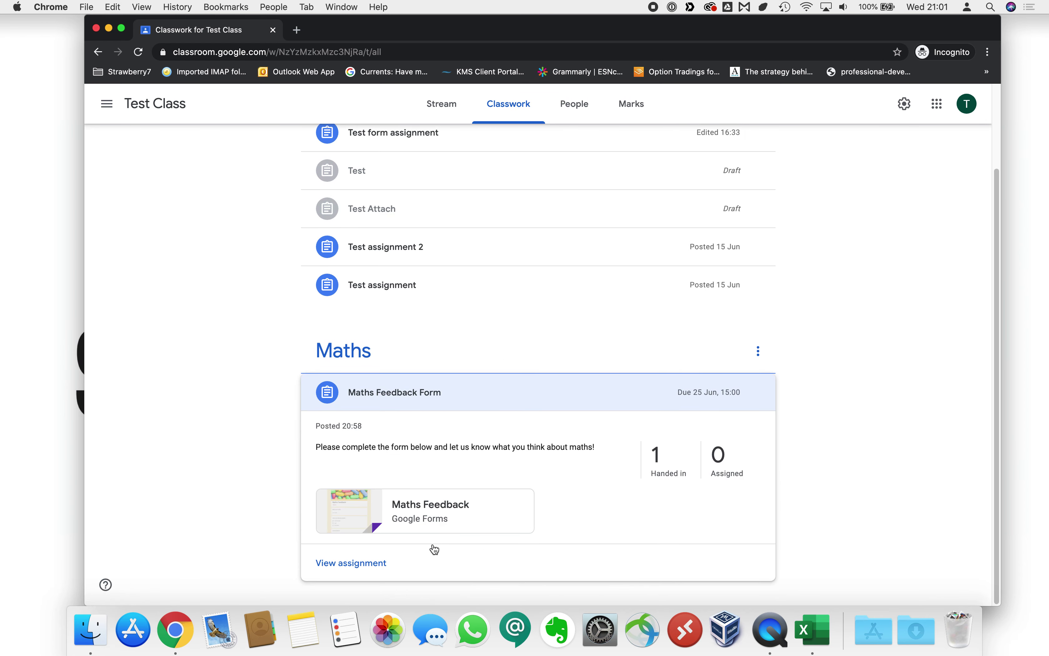
{"action": "left_click", "coordinate": [426, 512]}
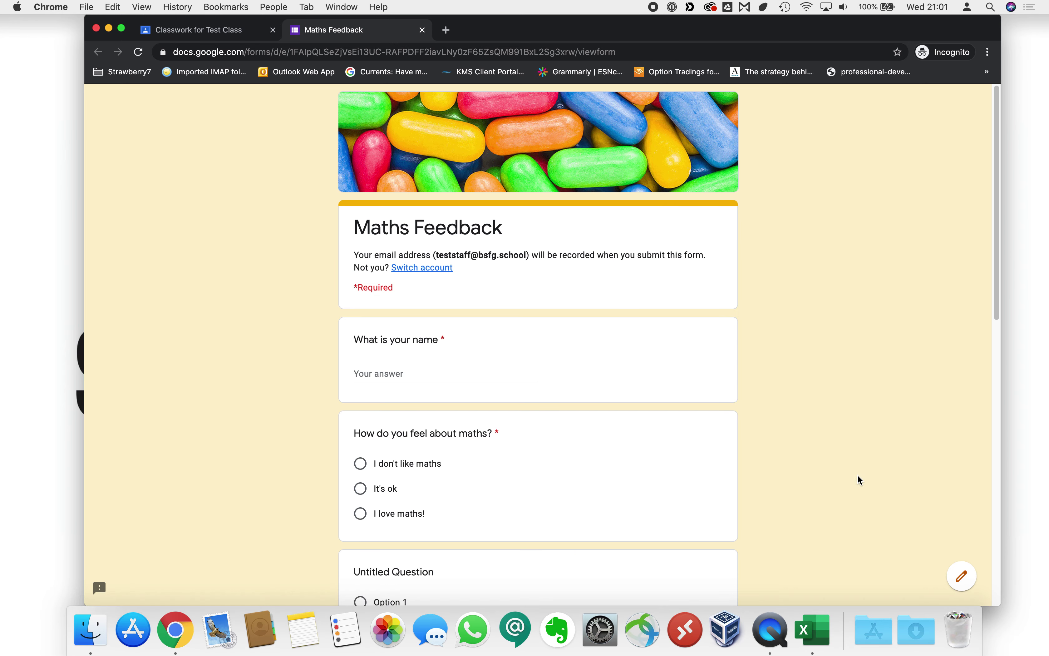
{"action": "left_click", "coordinate": [962, 576]}
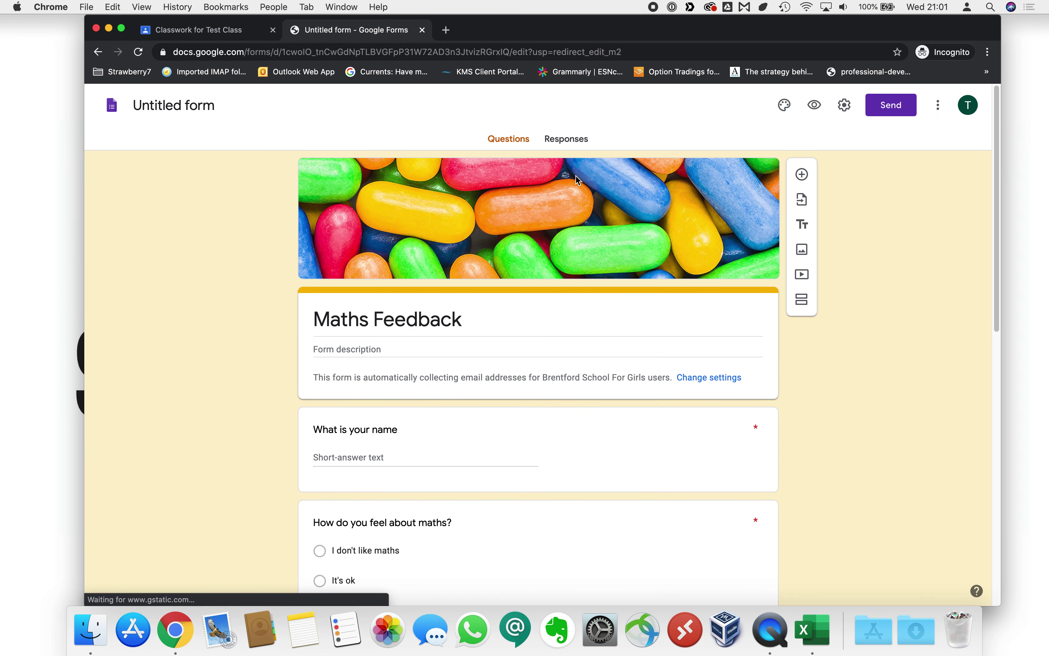
Open the form's Responses and switch from the Question view to the Individual view.
{"action": "left_click", "coordinate": [575, 141]}
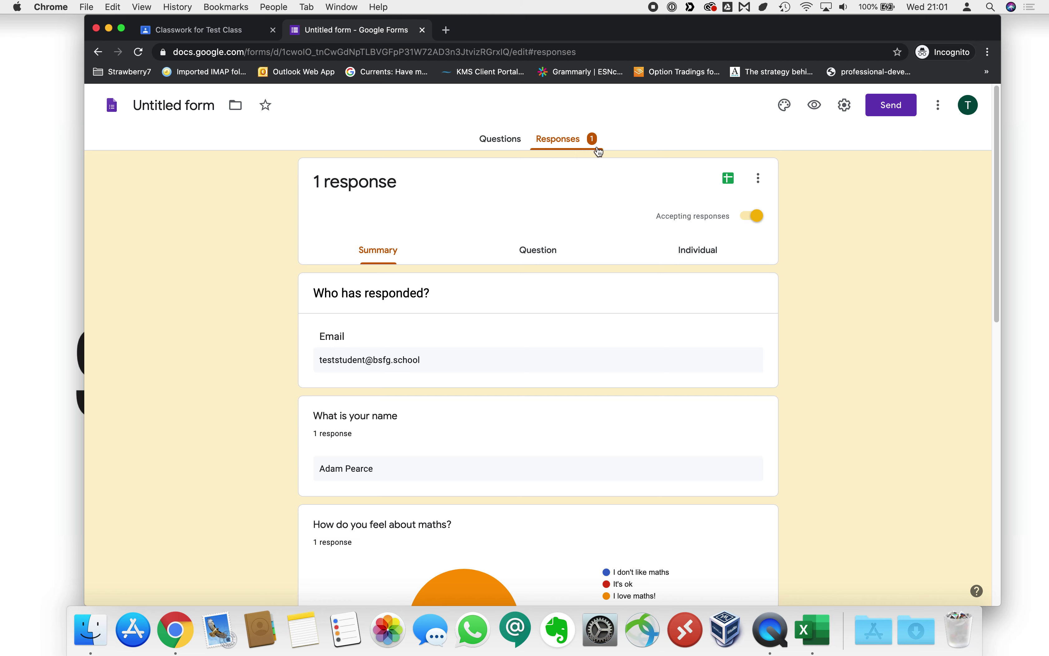
{"action": "scroll", "coordinate": [627, 342], "scroll_direction": "down", "scroll_amount": 5}
{"action": "scroll", "coordinate": [627, 342], "scroll_direction": "up", "scroll_amount": 5}
{"action": "left_click", "coordinate": [539, 251]}
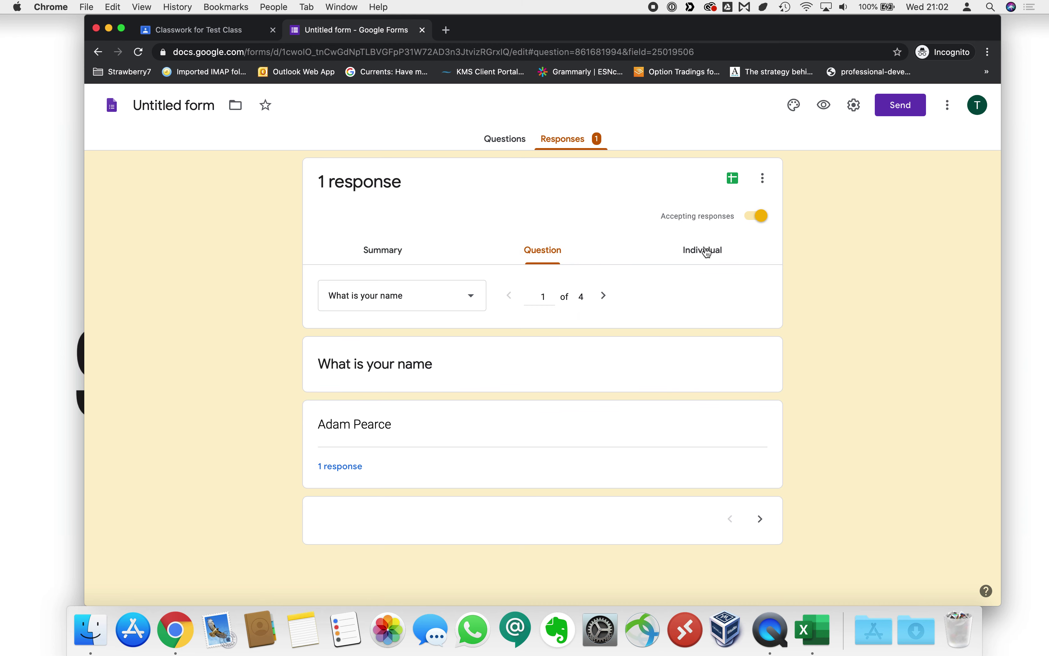
{"action": "left_click", "coordinate": [683, 260]}
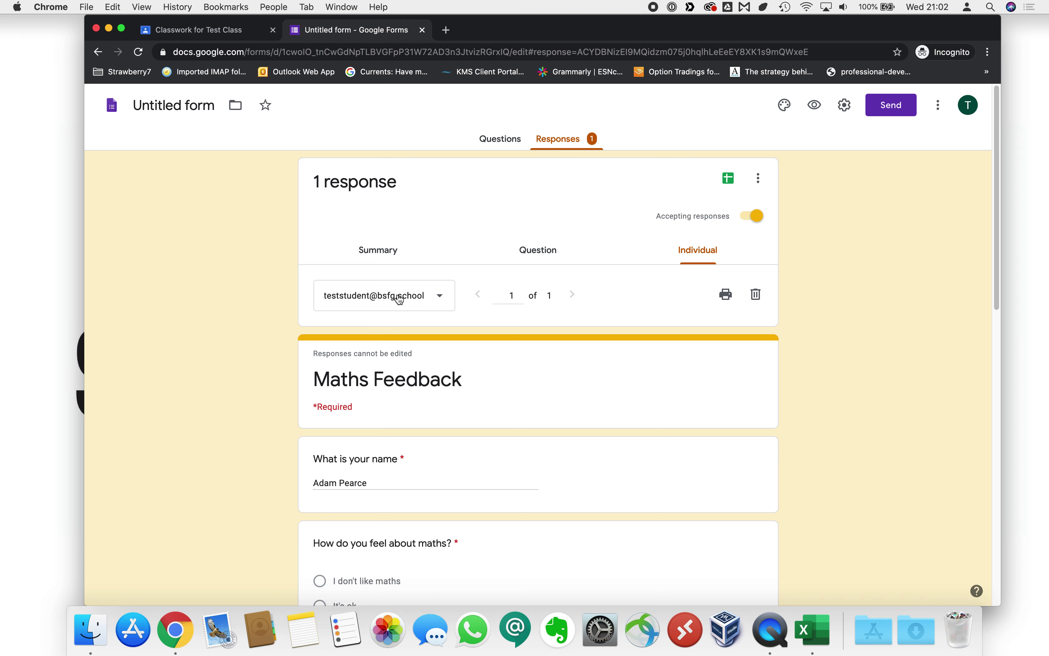
Check the respondent list and scroll through the single submitted response.
{"action": "left_click", "coordinate": [407, 299]}
{"action": "left_click", "coordinate": [413, 303]}
{"action": "left_click", "coordinate": [380, 303]}
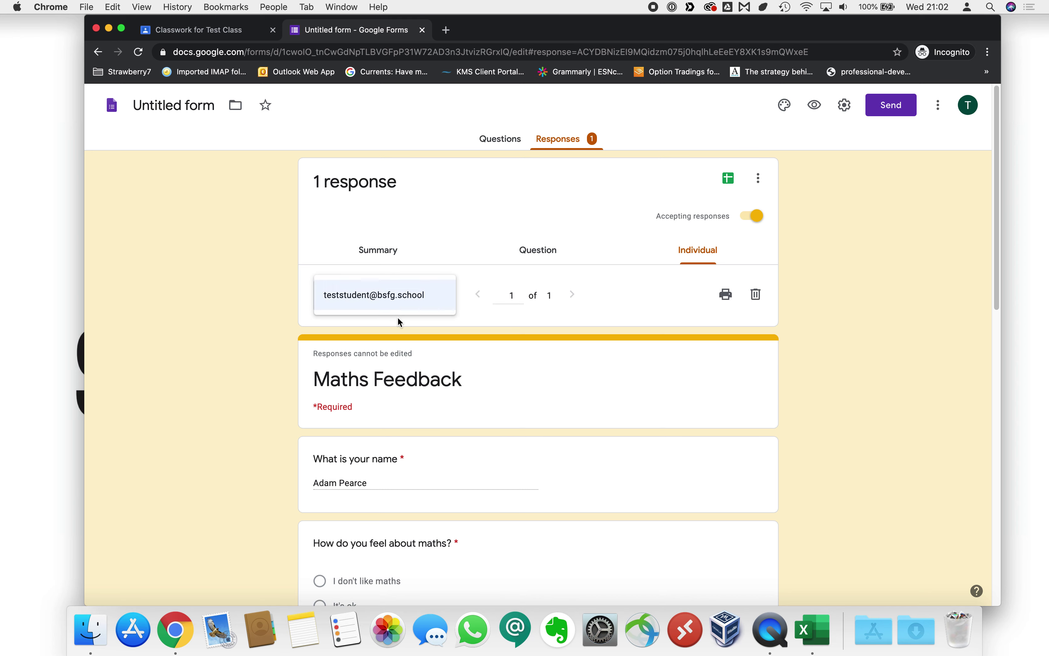
{"action": "left_click", "coordinate": [372, 291]}
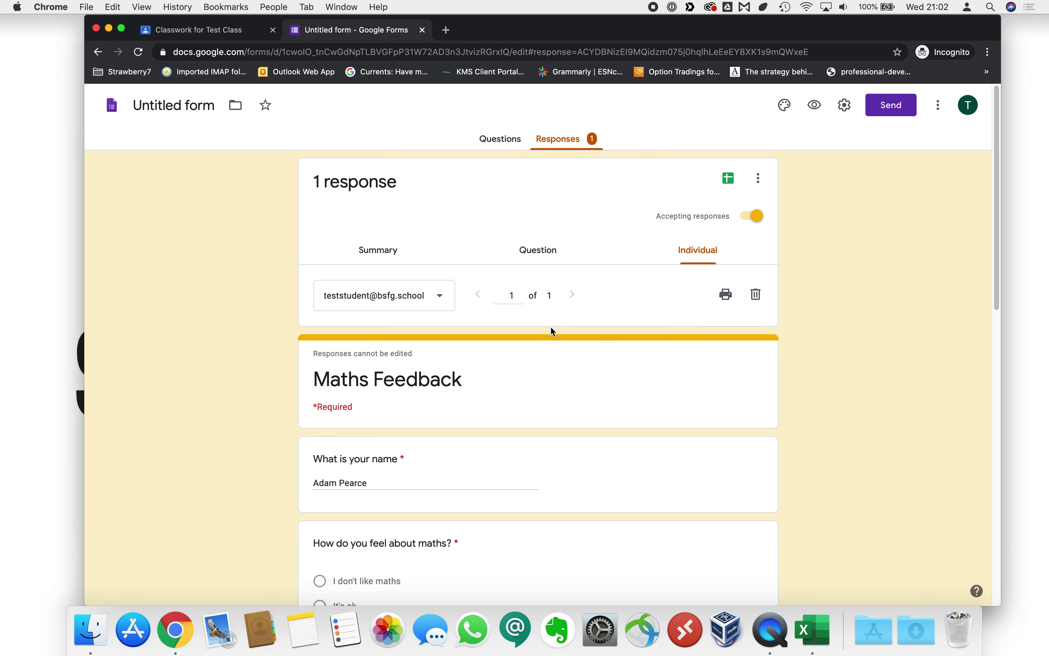
{"action": "scroll", "coordinate": [550, 326], "scroll_direction": "down", "scroll_amount": 3}
{"action": "scroll", "coordinate": [540, 366], "scroll_direction": "down", "scroll_amount": 3}
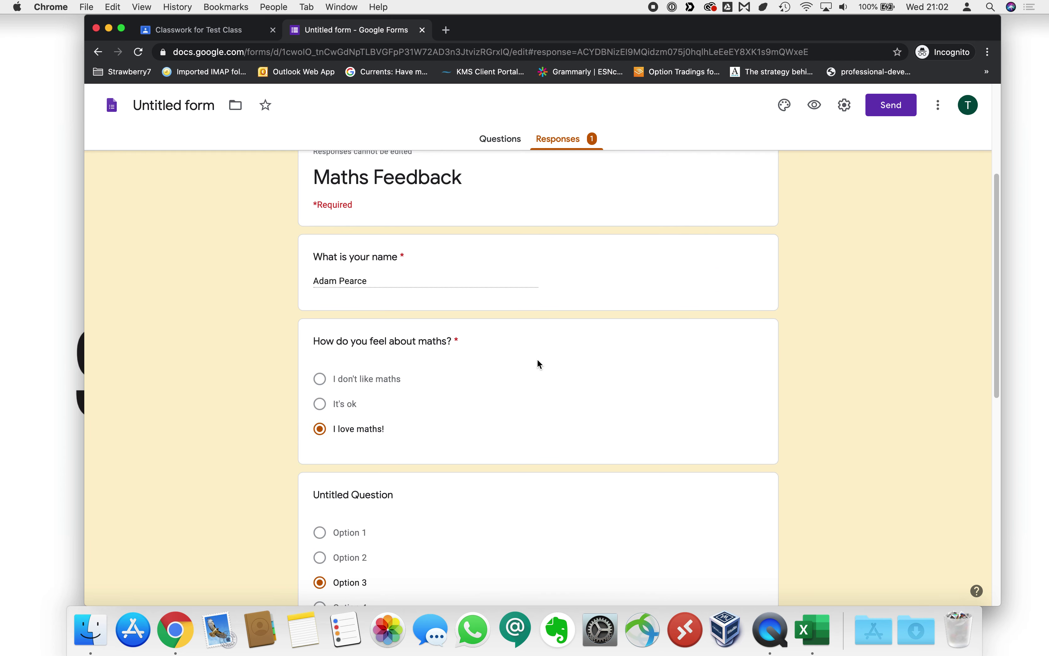
{"action": "scroll", "coordinate": [354, 342], "scroll_direction": "down", "scroll_amount": 10}
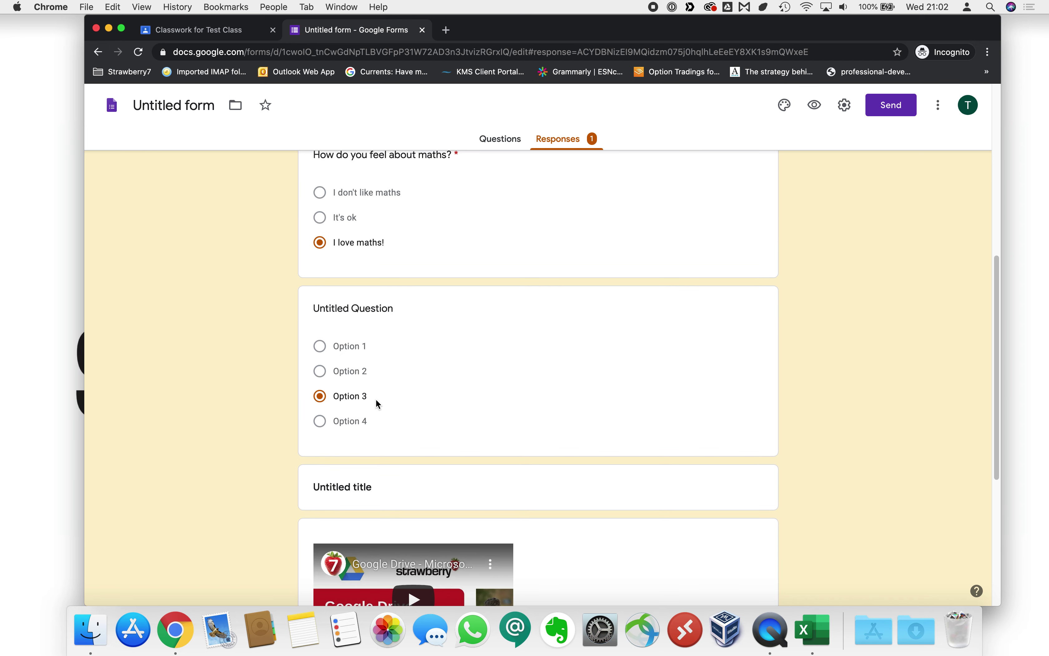
{"action": "scroll", "coordinate": [407, 410], "scroll_direction": "up", "scroll_amount": 15}
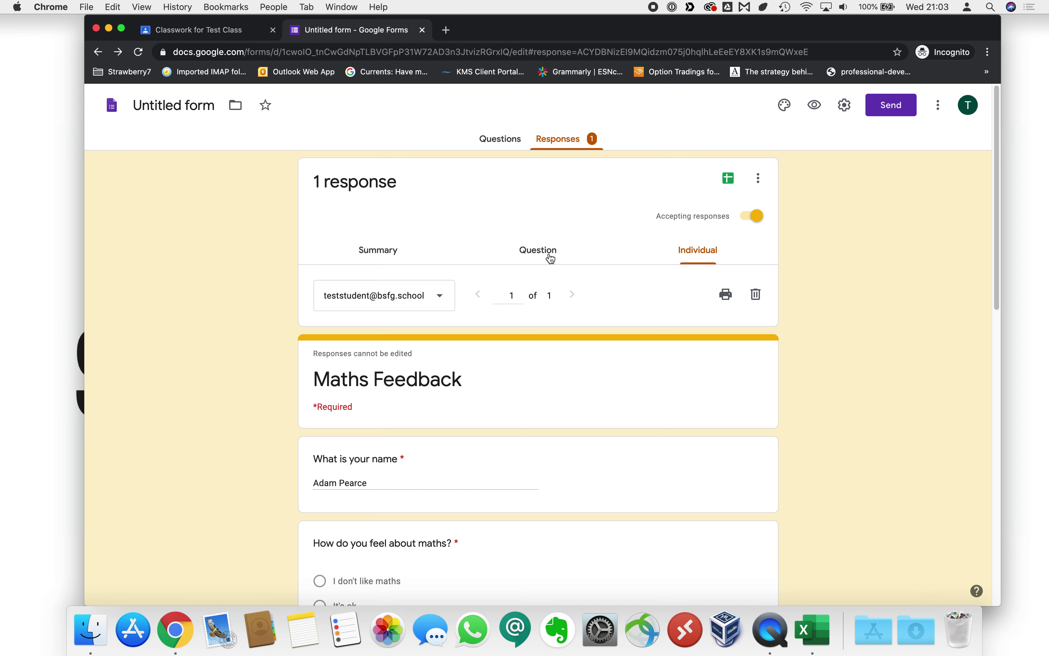
Return to the Summary view and scroll through the respondent email and name answers.
{"action": "left_click", "coordinate": [369, 255]}
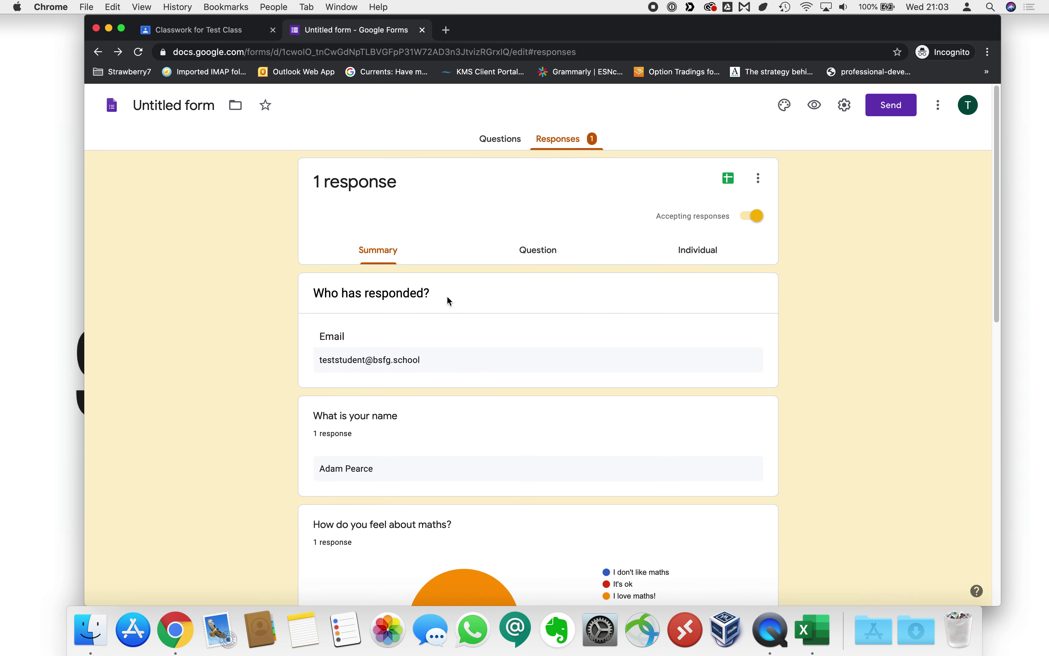
{"action": "scroll", "coordinate": [481, 332], "scroll_direction": "down", "scroll_amount": 3}
{"action": "scroll", "coordinate": [484, 336], "scroll_direction": "down", "scroll_amount": 1}
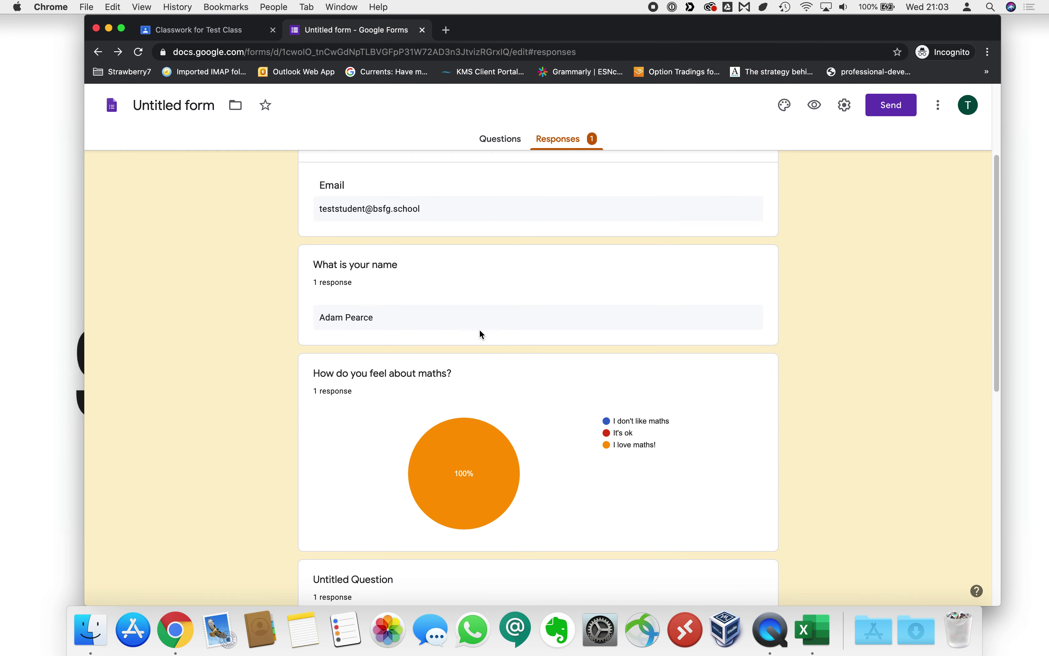
{"action": "scroll", "coordinate": [483, 333], "scroll_direction": "down", "scroll_amount": 3}
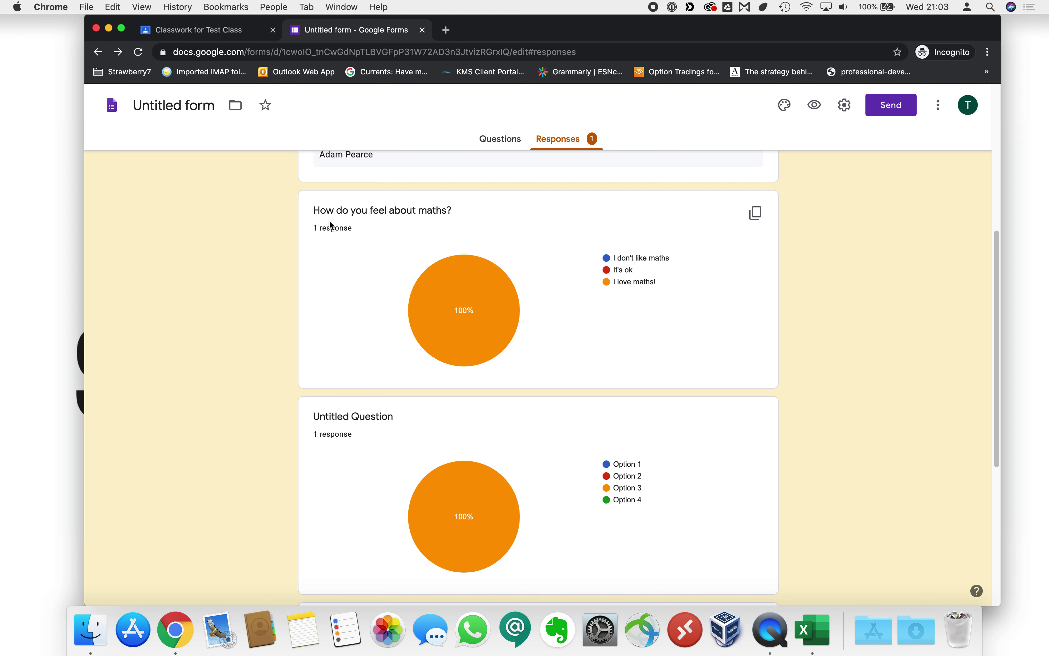
{"action": "left_click_drag", "start_coordinate": [323, 211], "coordinate": [458, 207]}
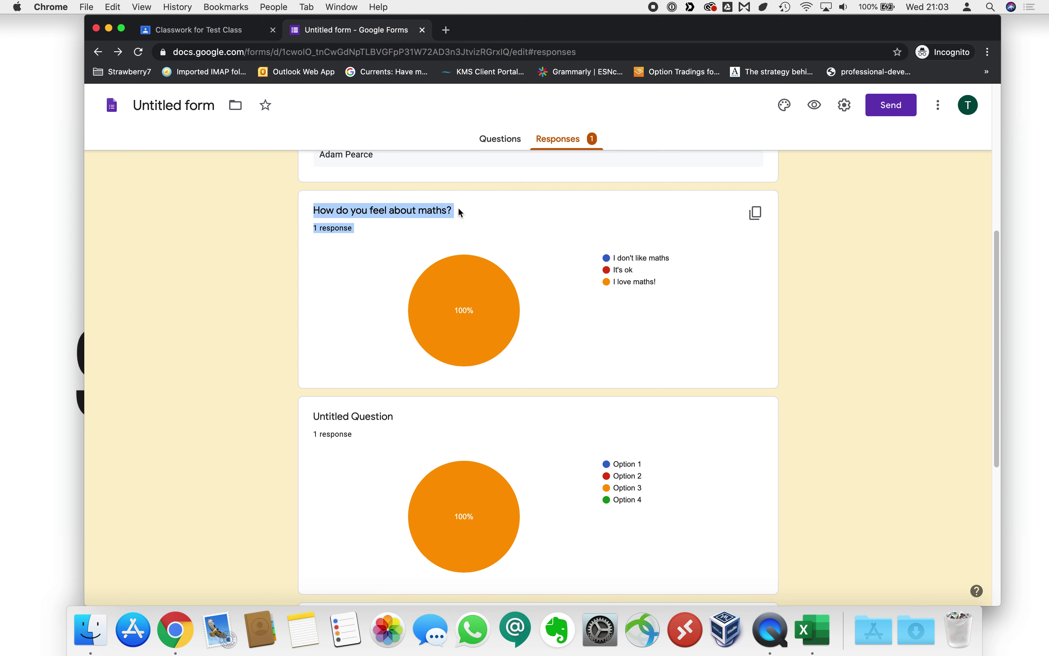
{"action": "left_click", "coordinate": [458, 207]}
{"action": "mouse_move", "coordinate": [486, 325]}
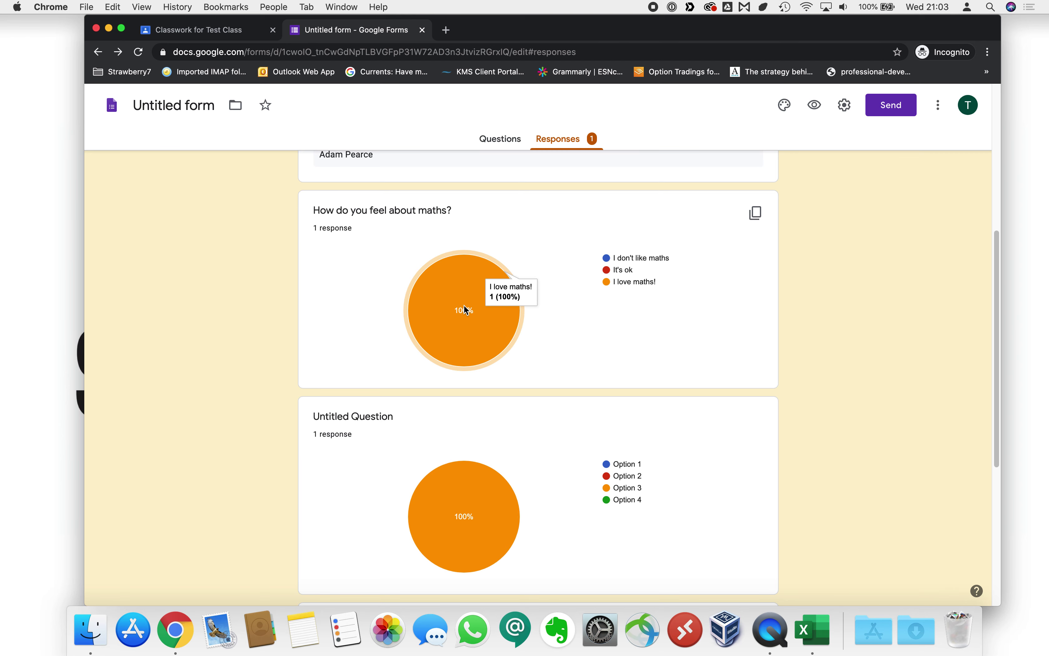
Review the per-question response charts, then close the Google Forms tab with Cmd+W.
{"action": "scroll", "coordinate": [468, 309], "scroll_direction": "down", "scroll_amount": 3}
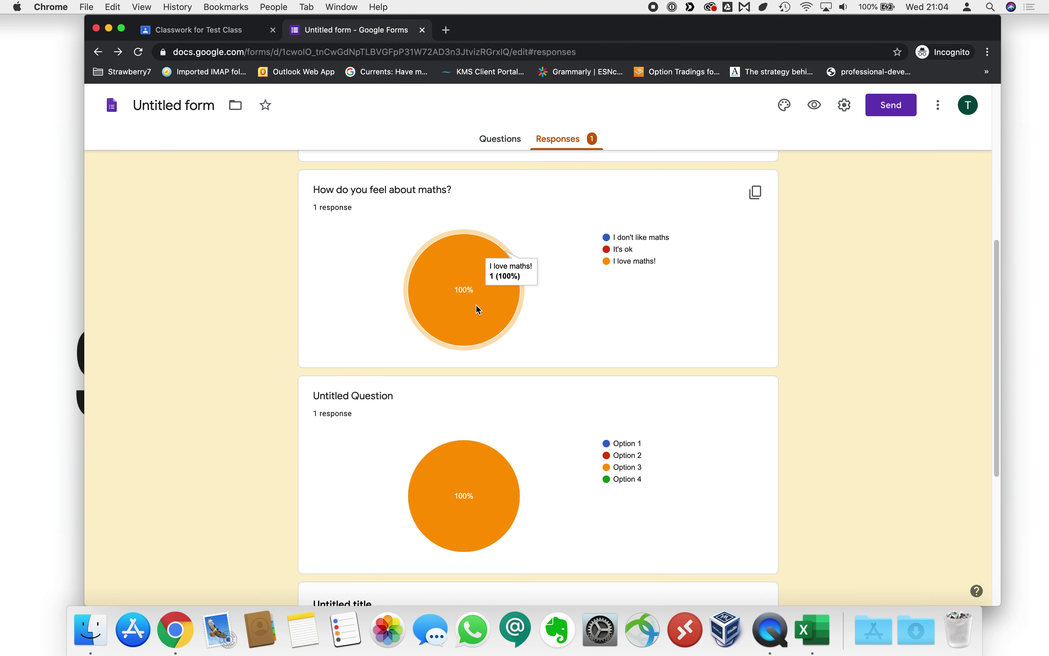
{"action": "mouse_move", "coordinate": [446, 225]}
{"action": "scroll", "coordinate": [454, 227], "scroll_direction": "up", "scroll_amount": 5}
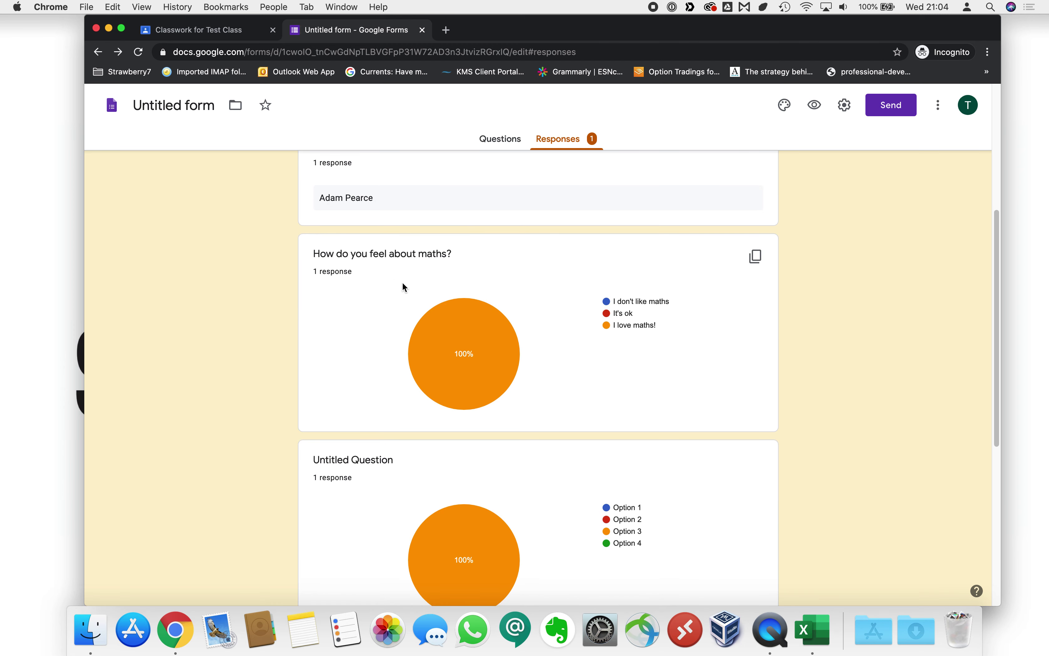
{"action": "scroll", "coordinate": [405, 283], "scroll_direction": "down", "scroll_amount": 5}
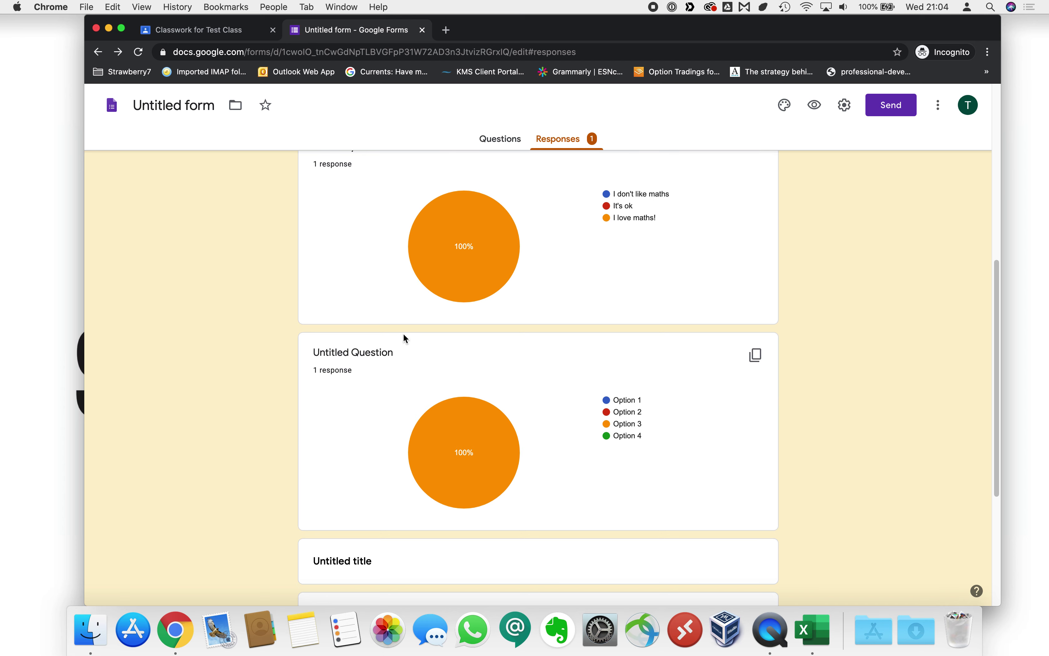
{"action": "scroll", "coordinate": [403, 332], "scroll_direction": "down", "scroll_amount": 4}
{"action": "scroll", "coordinate": [408, 337], "scroll_direction": "up", "scroll_amount": 15}
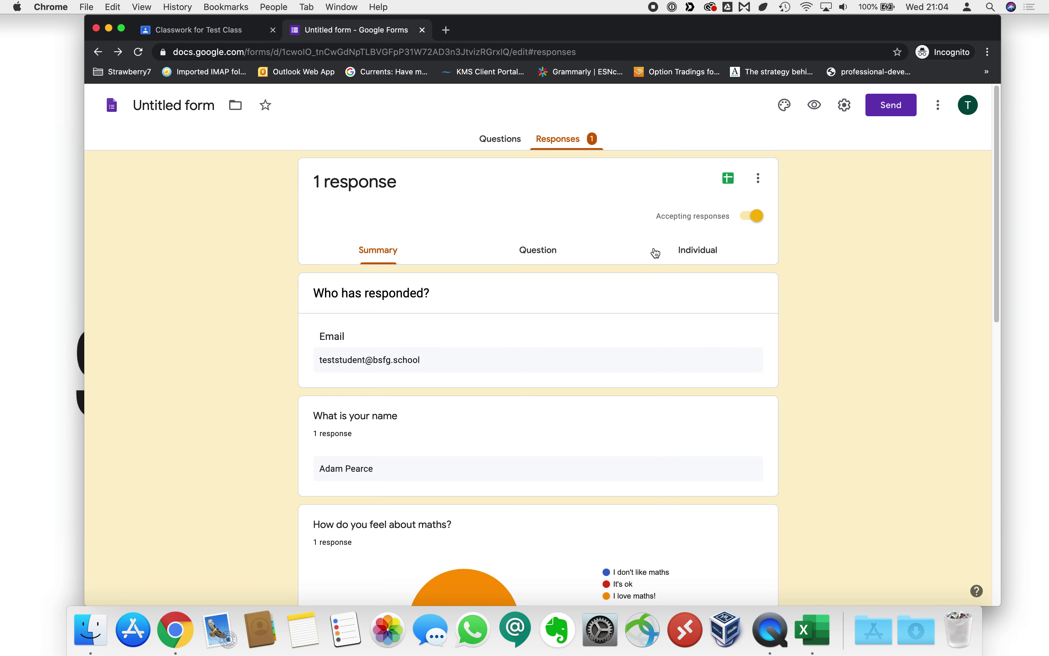
{"action": "key", "text": "super+w"}
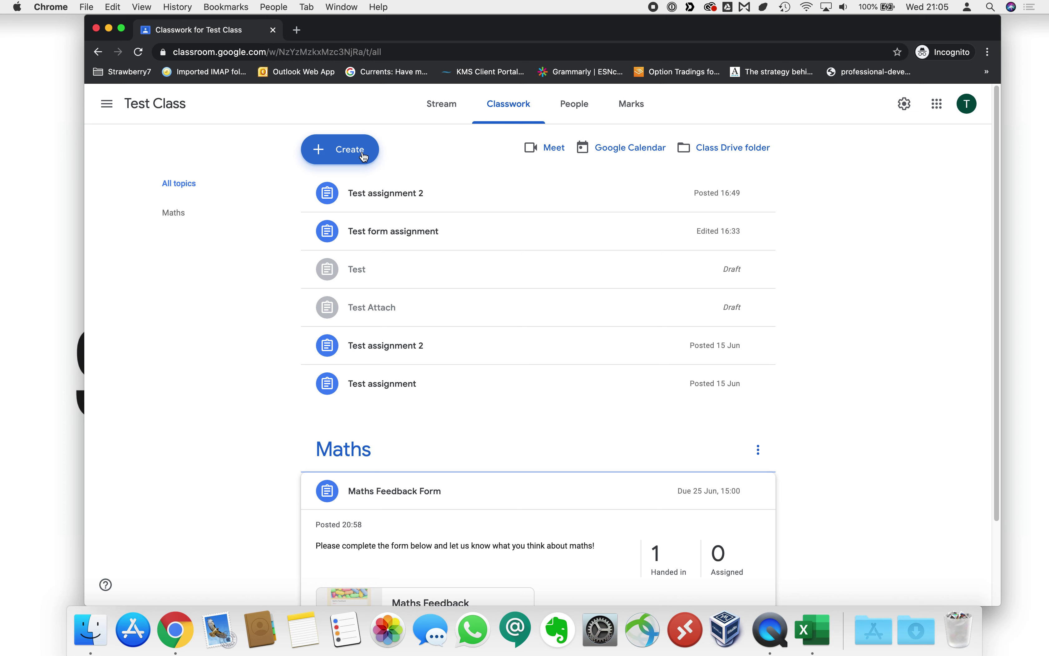
Create a quiz assignment titled 'Maths Quiz' with instructions to complete the form below.
{"action": "left_click", "coordinate": [364, 157]}
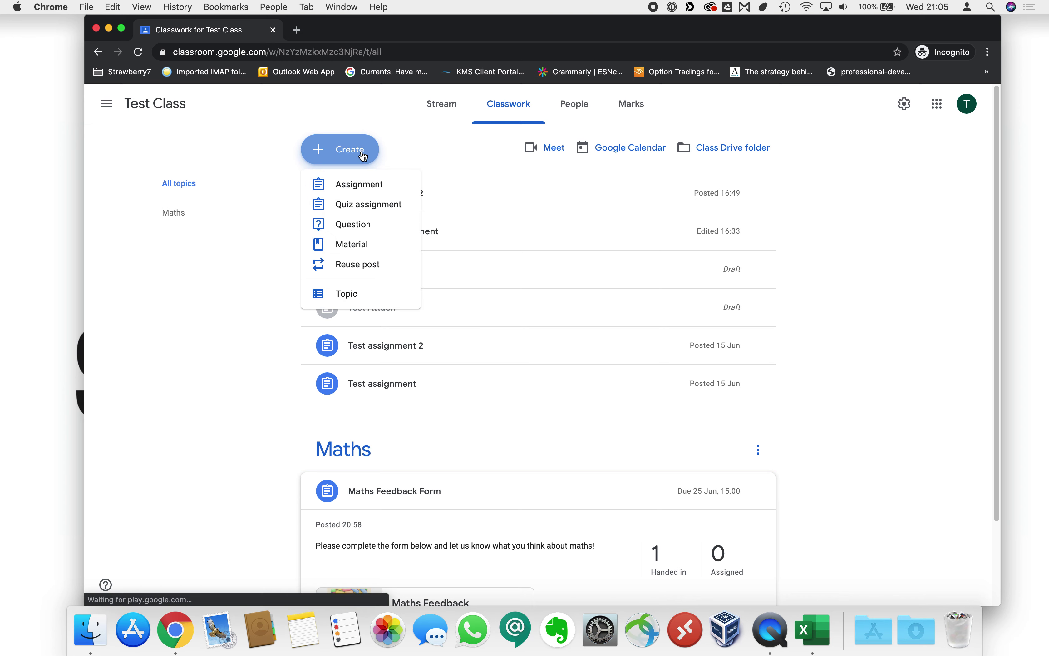
{"action": "left_click", "coordinate": [350, 206]}
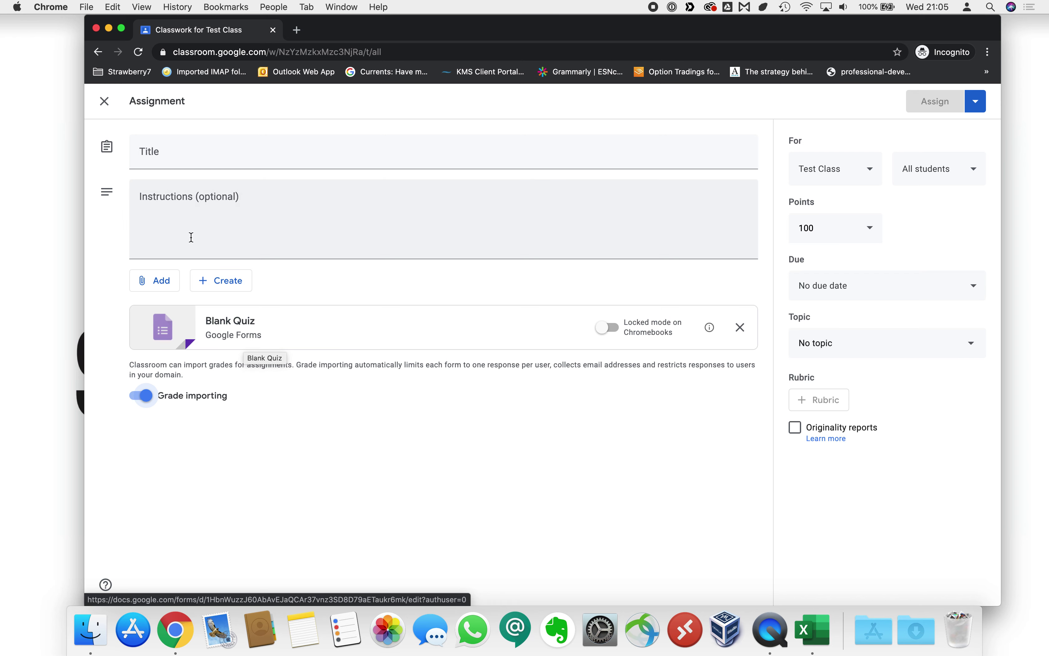
{"action": "left_click", "coordinate": [180, 157]}
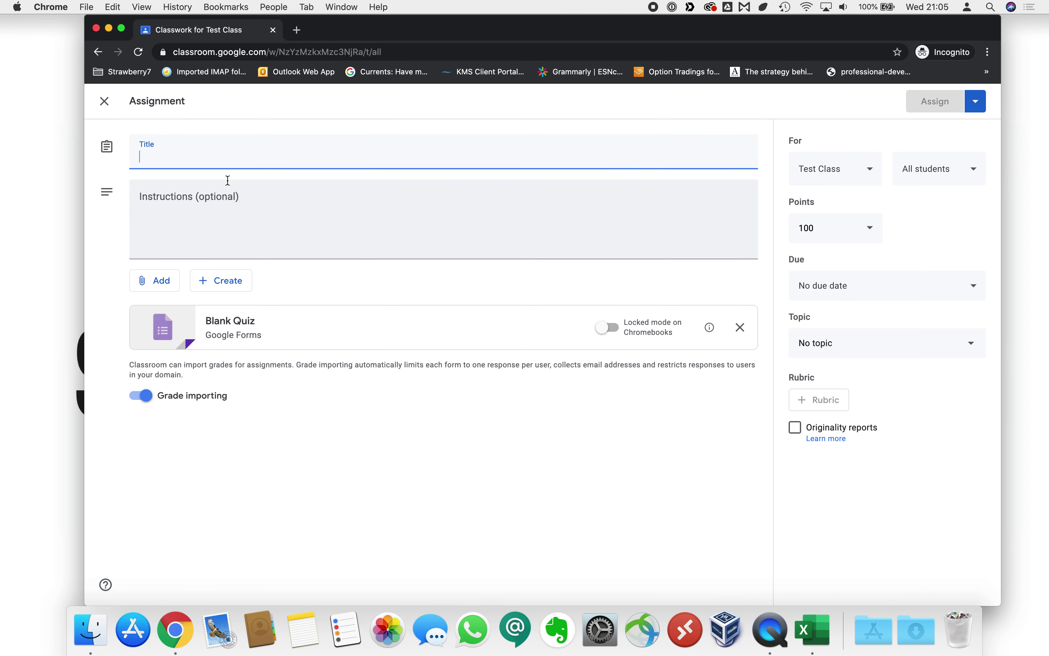
{"action": "type", "text": "Maths"}
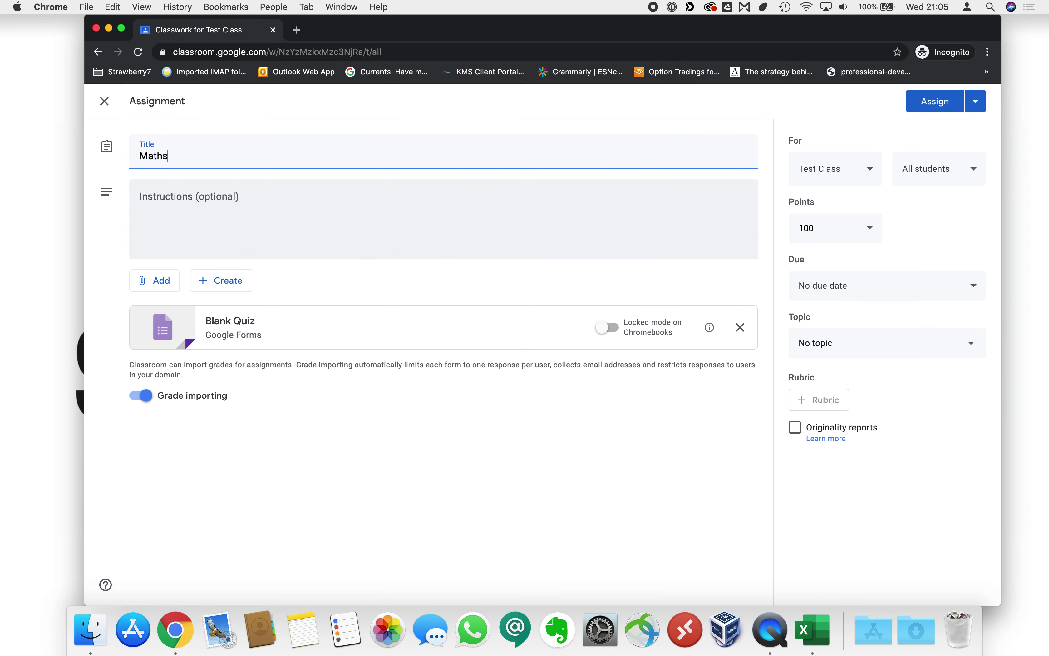
{"action": "type", "text": " Quiz"}
{"action": "key", "text": "Tab"}
{"action": "type", "text": "Pleas"}
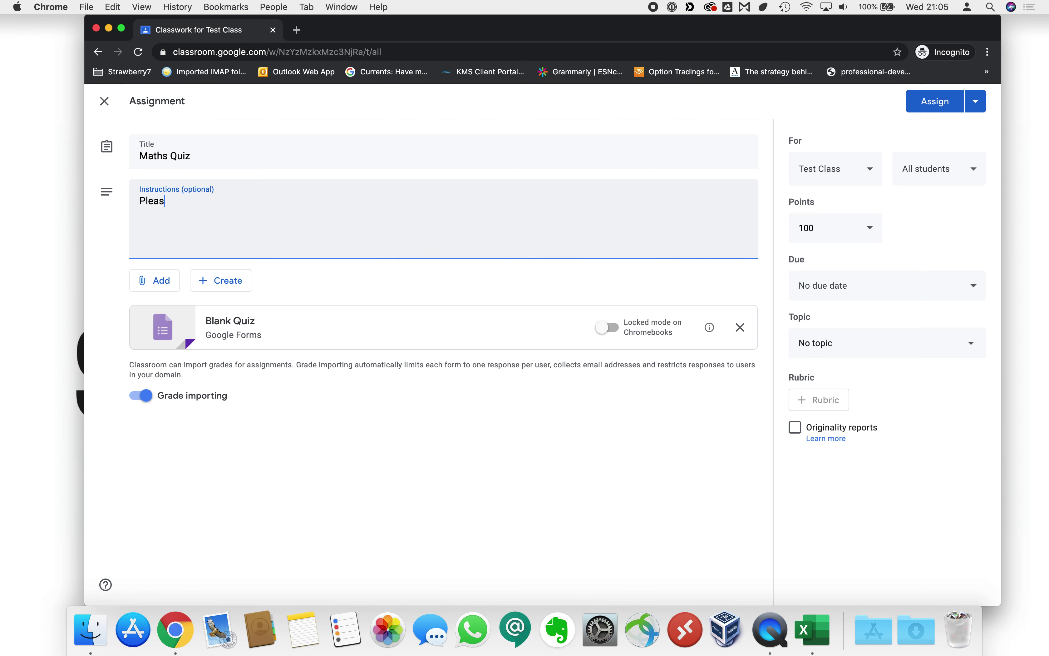
{"action": "type", "text": "e complete the form b b"}
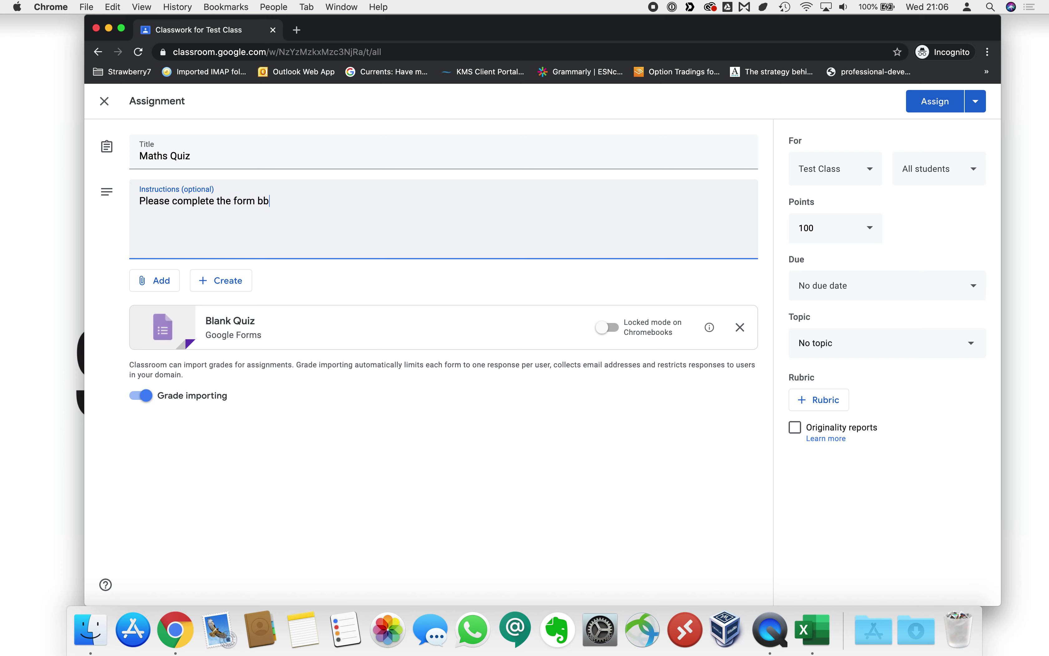
{"action": "type", "text": "wloelow..."}
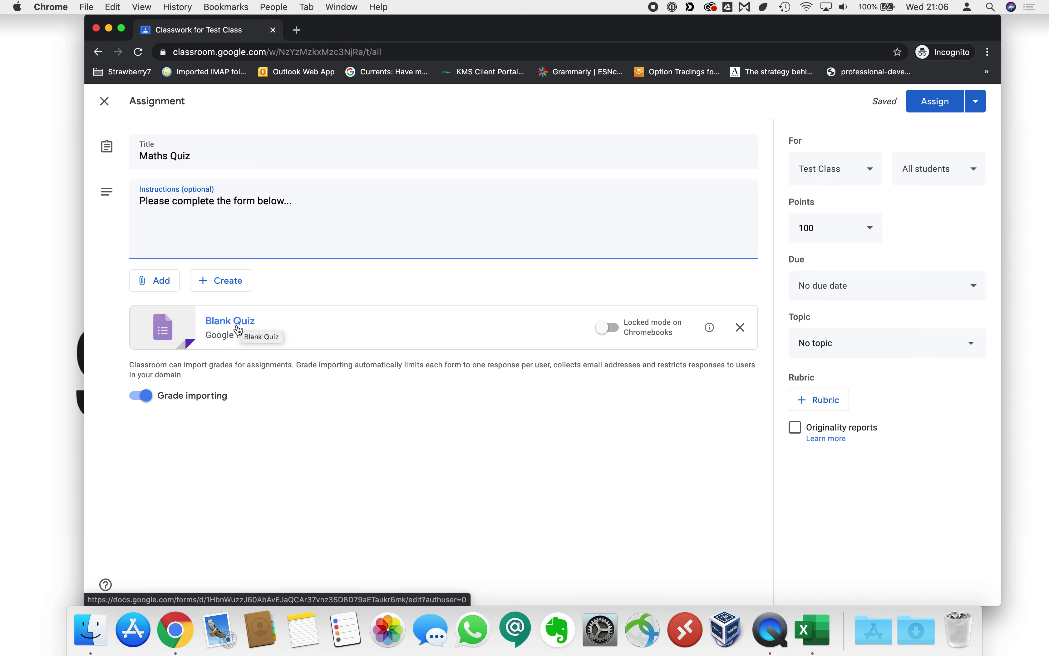
Open the attached Blank Quiz and title its first question 'What is the lowest number'.
{"action": "left_click", "coordinate": [239, 330]}
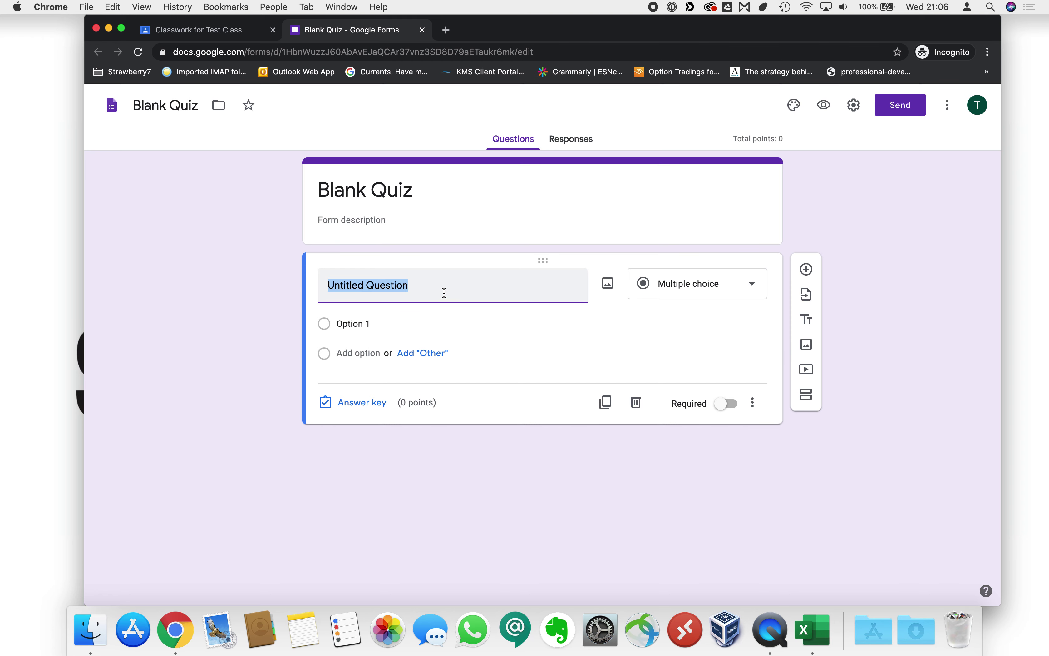
{"action": "type", "text": "What is the "}
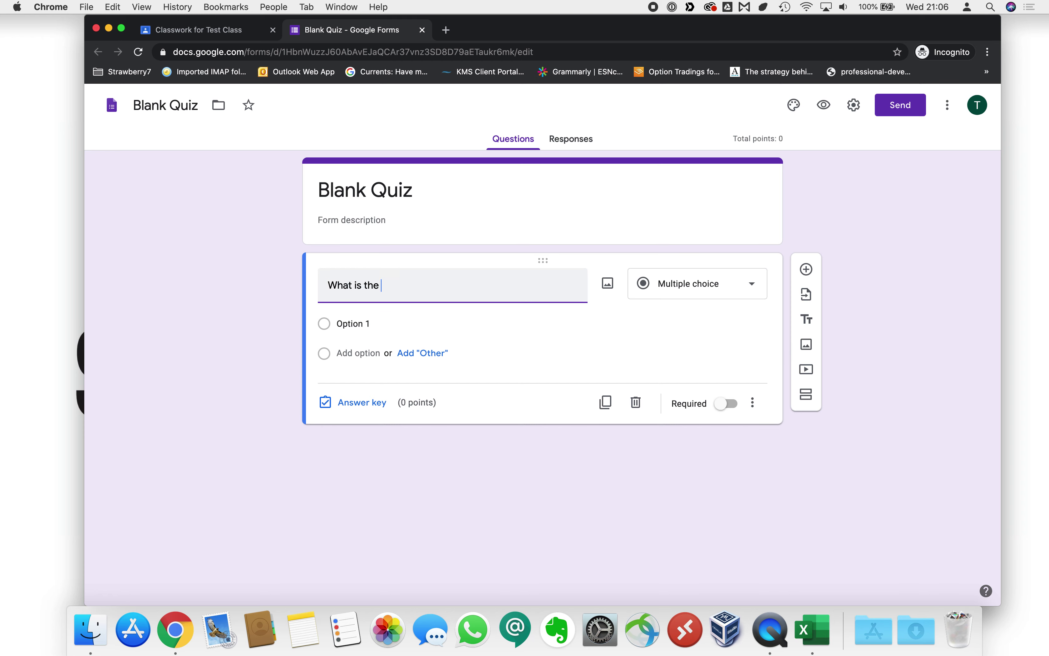
{"action": "type", "text": "lowest number"}
{"action": "key", "text": "Tab"}
Fill in the answer options 300, 100, 60000, -403 and -0.444.
{"action": "left_click", "coordinate": [378, 324]}
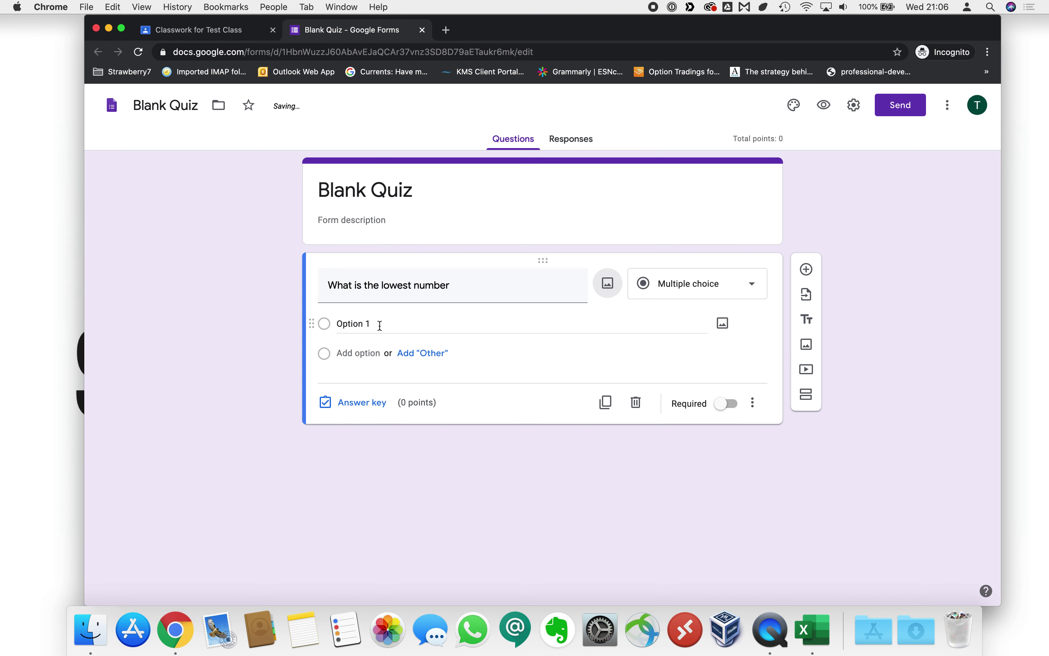
{"action": "type", "text": "300"}
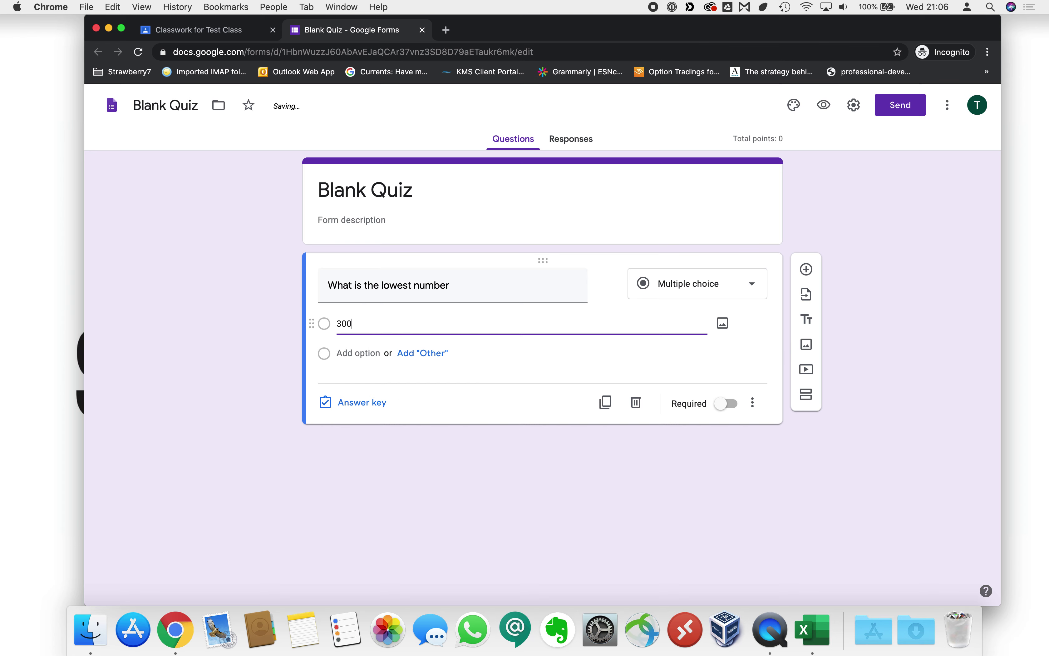
{"action": "left_click", "coordinate": [356, 354]}
{"action": "type", "text": "100"}
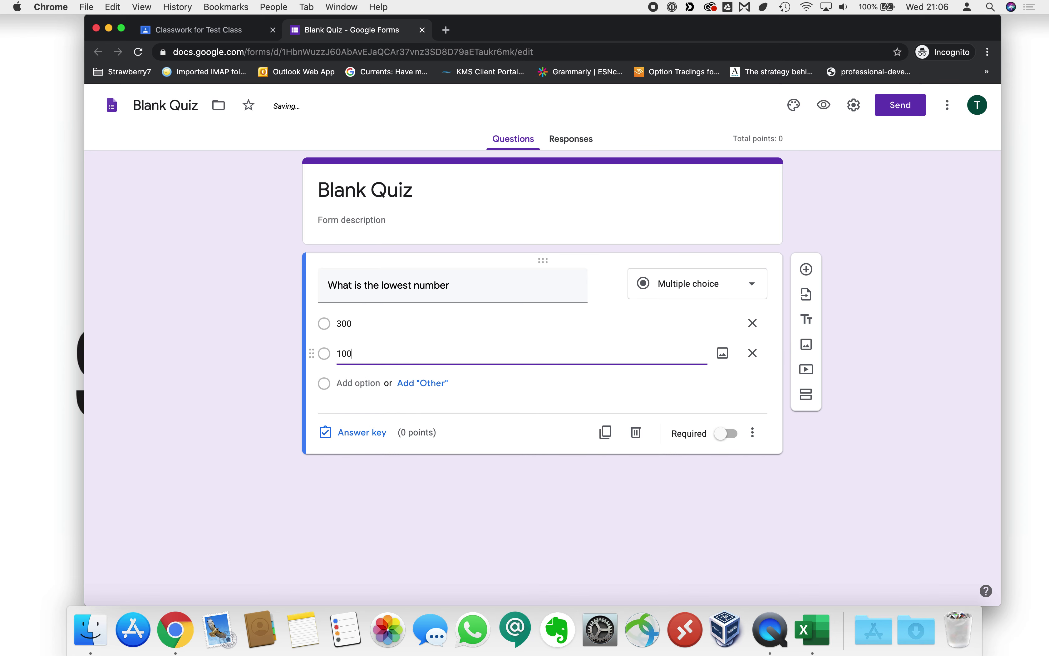
{"action": "left_click", "coordinate": [357, 381]}
{"action": "type", "text": "60000"}
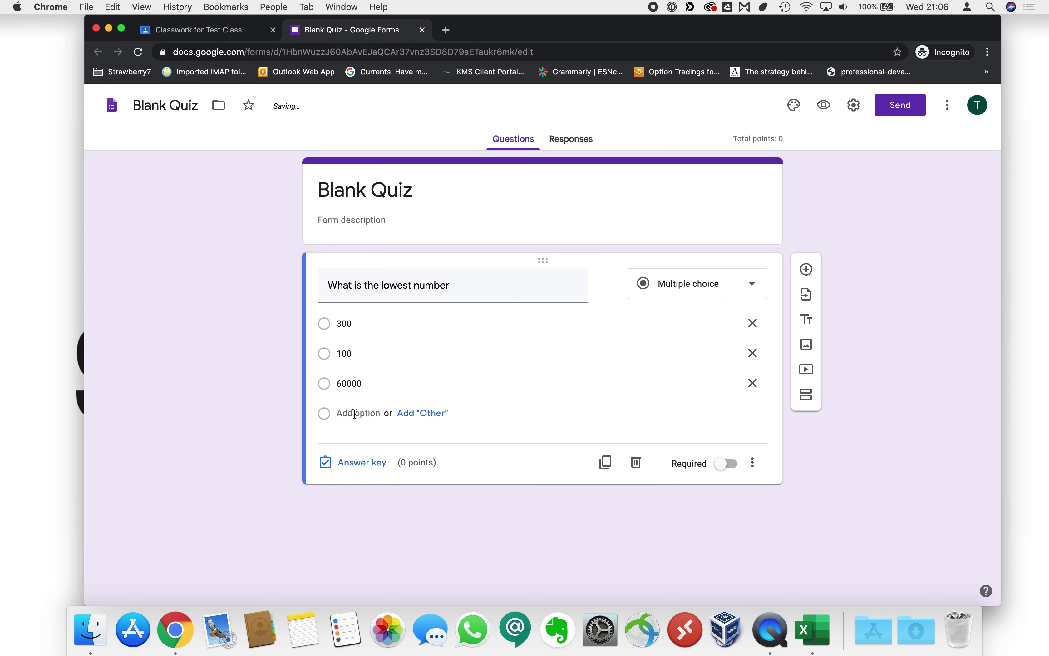
{"action": "left_click", "coordinate": [355, 414]}
{"action": "key", "text": "BackSpace"}
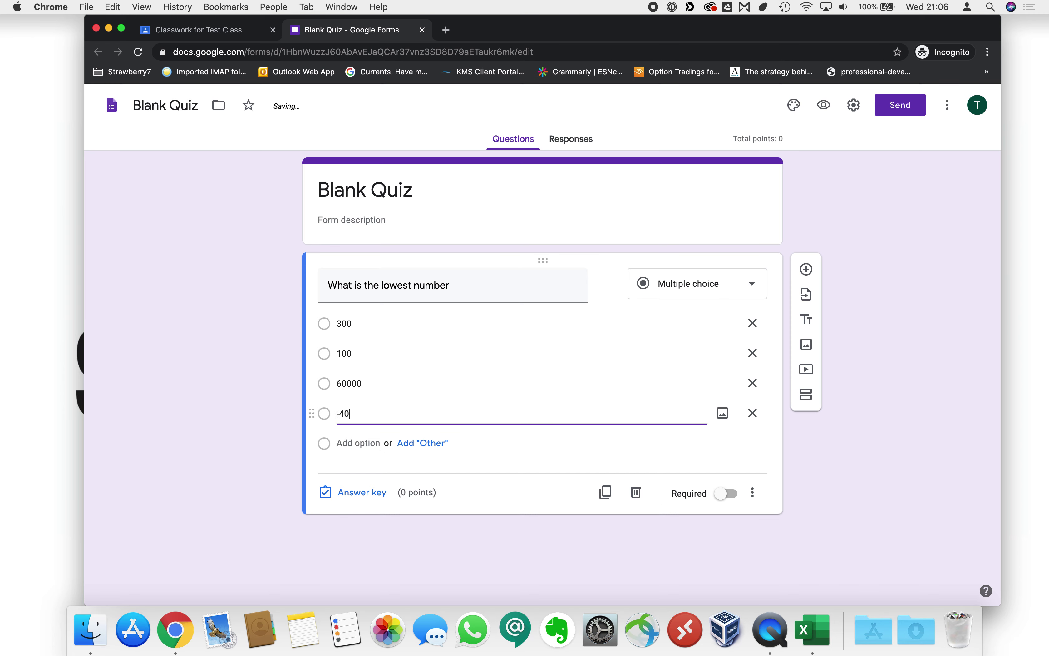
{"action": "left_click", "coordinate": [366, 443]}
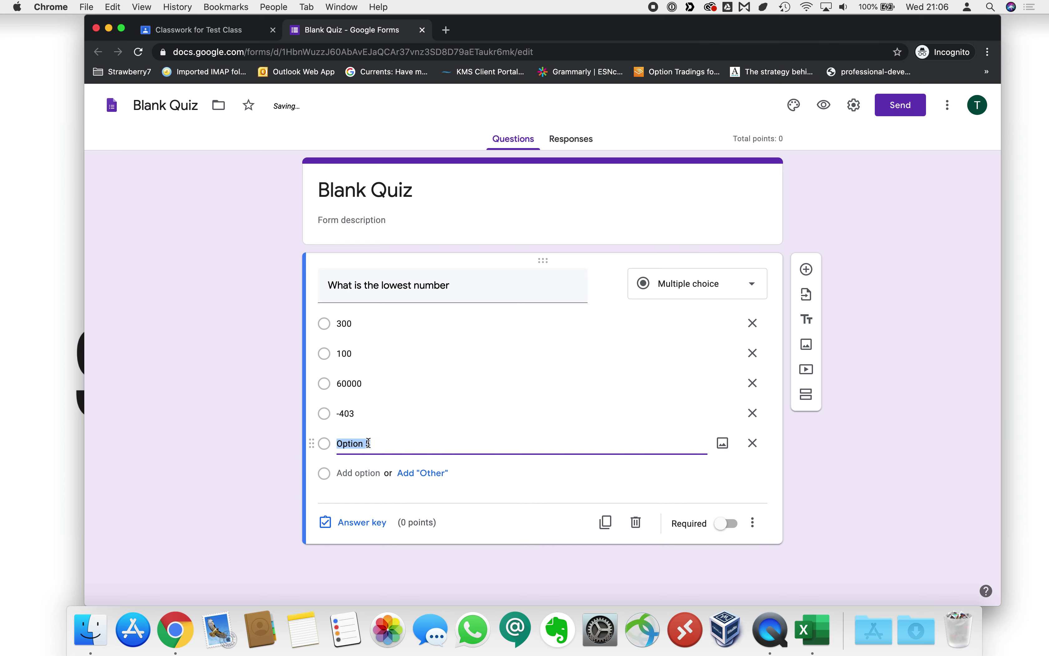
{"action": "type", "text": "-0.444"}
{"action": "left_click", "coordinate": [839, 488]}
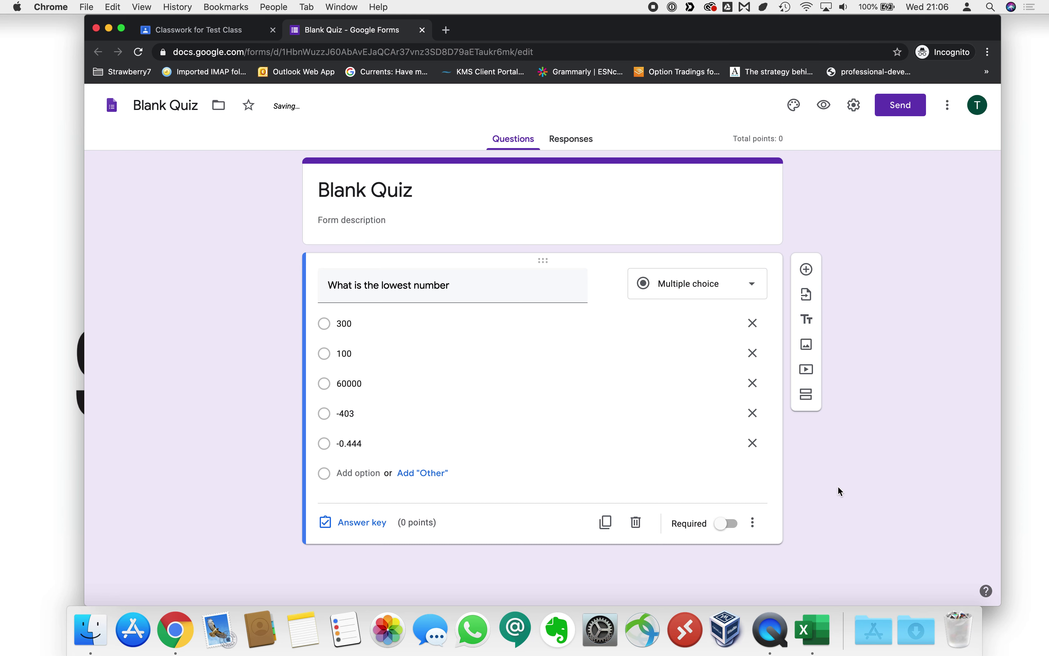
In the answer key, mark -403 as correct and give the question 10 points, without feedback.
{"action": "left_click", "coordinate": [369, 526]}
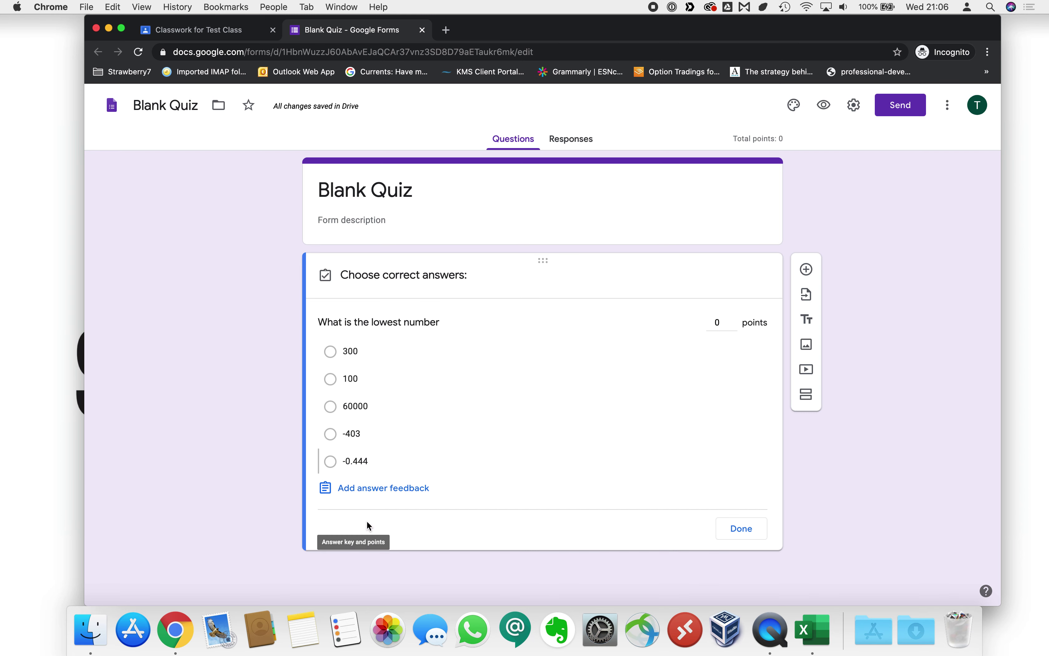
{"action": "left_click", "coordinate": [330, 434]}
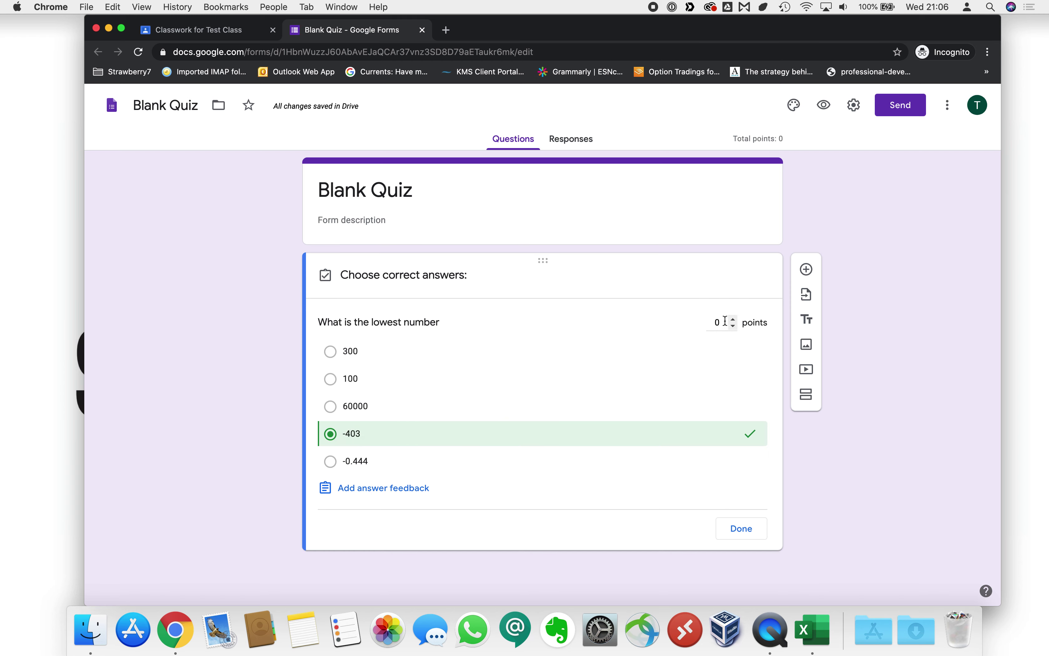
{"action": "left_click", "coordinate": [731, 332]}
{"action": "type", "text": "10"}
{"action": "left_click", "coordinate": [828, 437]}
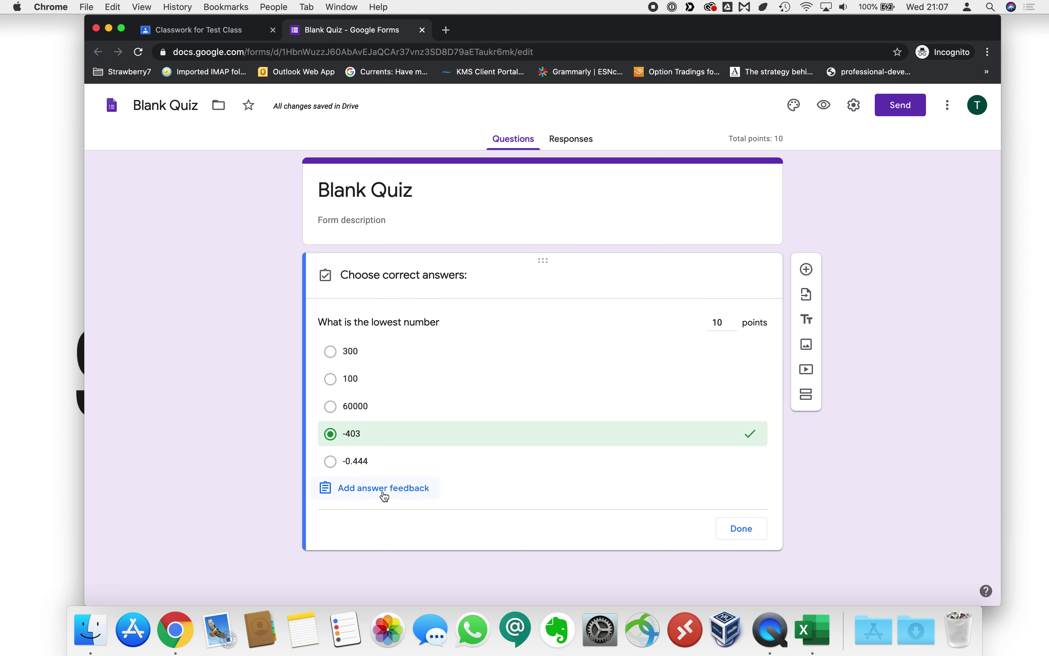
{"action": "left_click", "coordinate": [393, 497]}
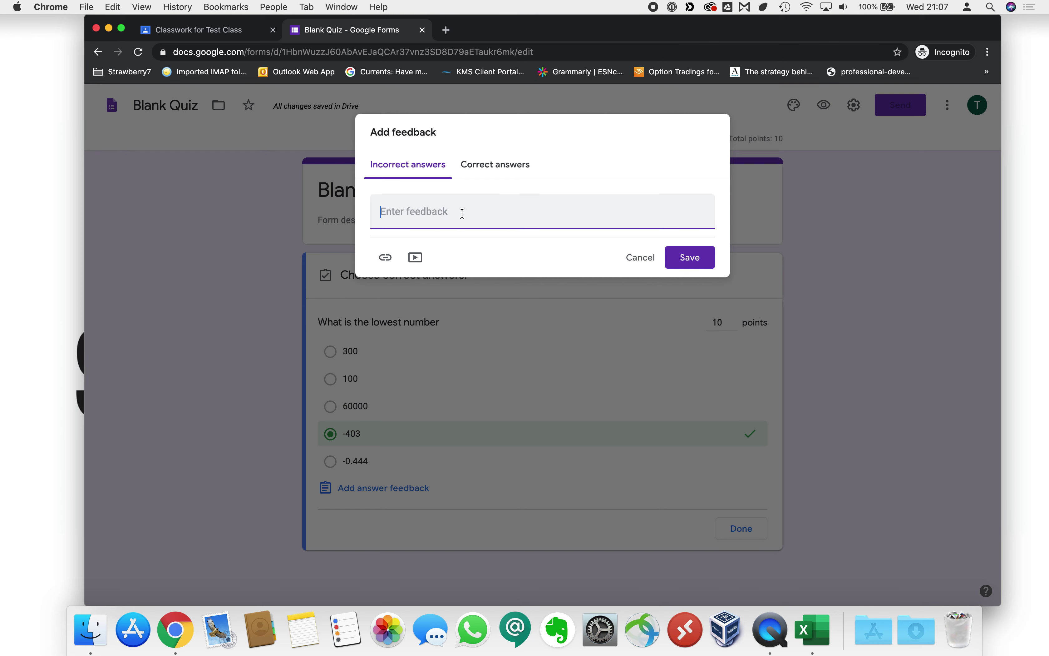
{"action": "left_click", "coordinate": [495, 169]}
{"action": "left_click", "coordinate": [648, 262]}
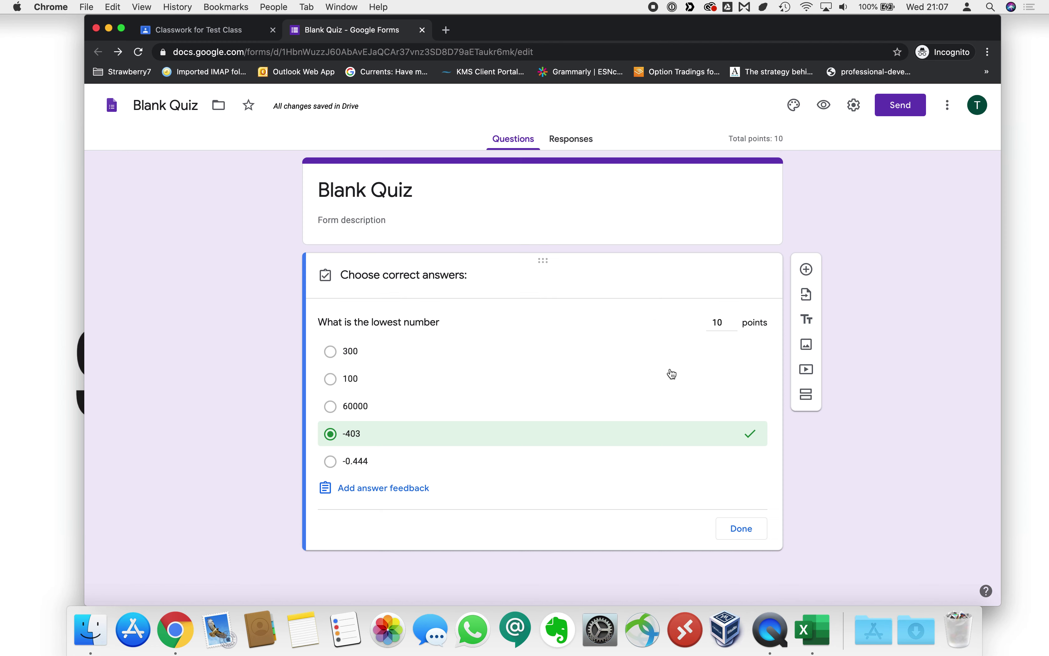
{"action": "left_click", "coordinate": [741, 529]}
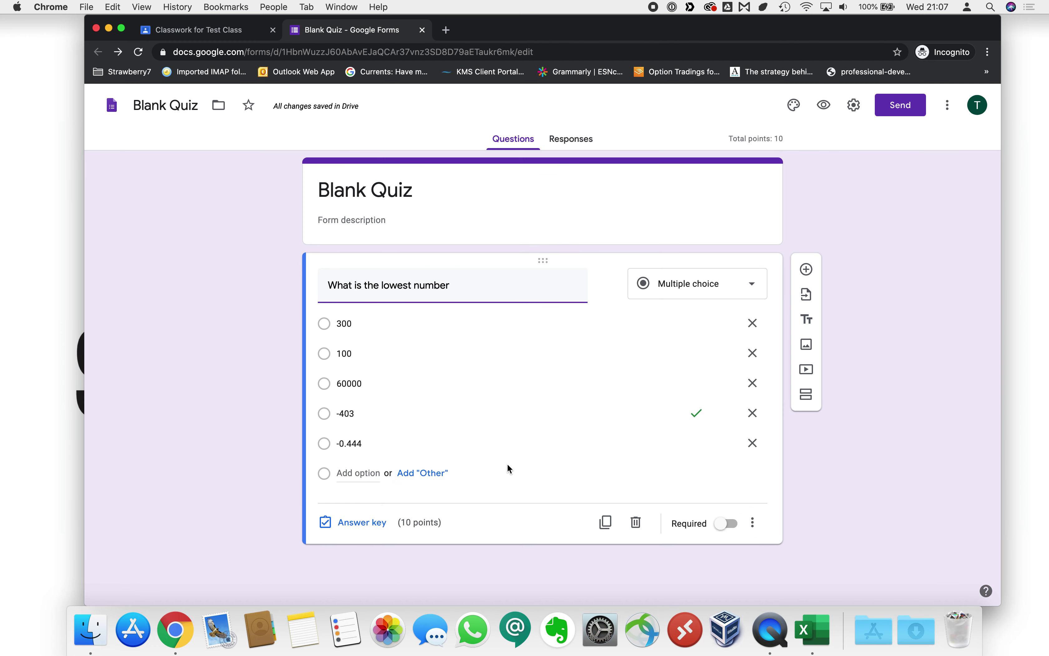
Add a short-answer question 'What is your name' and drag it above the lowest-number question.
{"action": "left_click", "coordinate": [809, 270]}
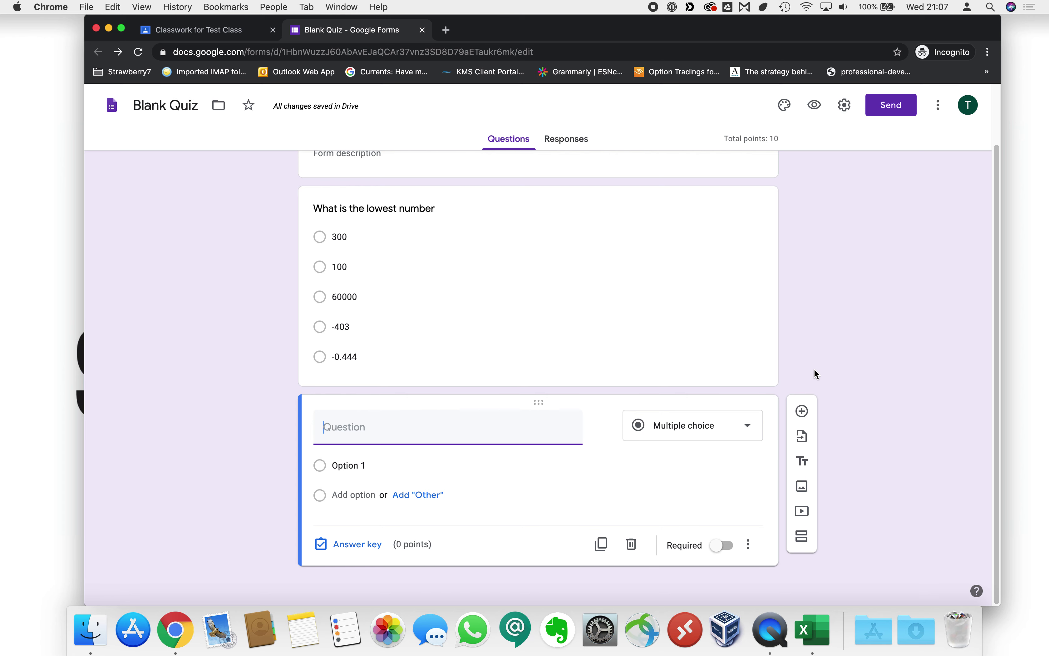
{"action": "left_click", "coordinate": [745, 435]}
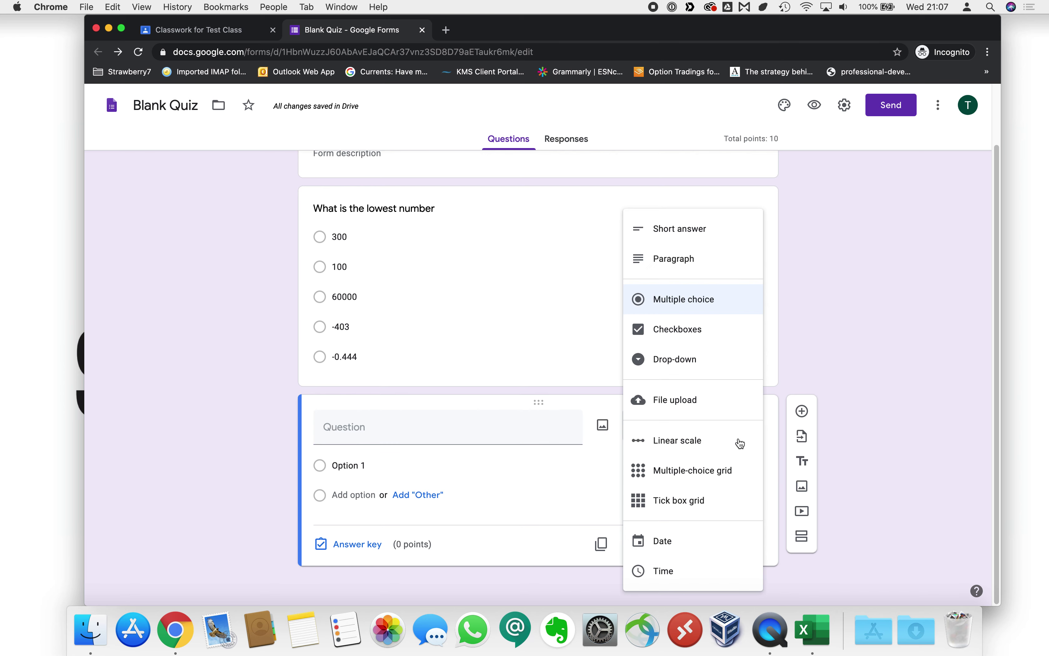
{"action": "left_click", "coordinate": [693, 228]}
{"action": "left_click", "coordinate": [472, 458]}
{"action": "type", "text": "What is "}
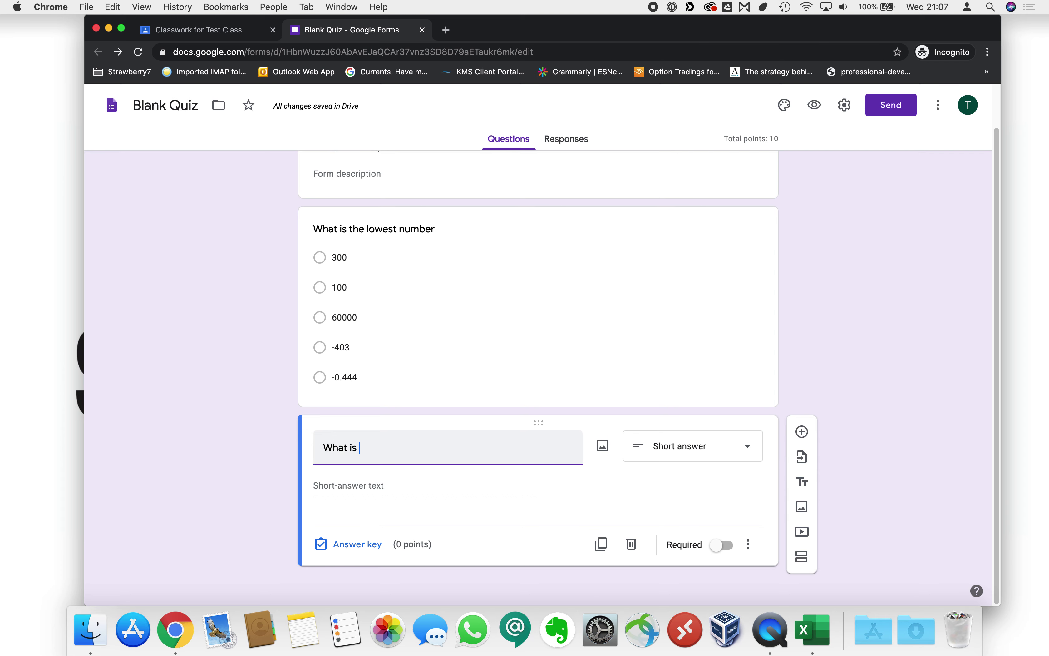
{"action": "type", "text": "your name"}
{"action": "left_click_drag", "start_coordinate": [540, 421], "coordinate": [521, 193]}
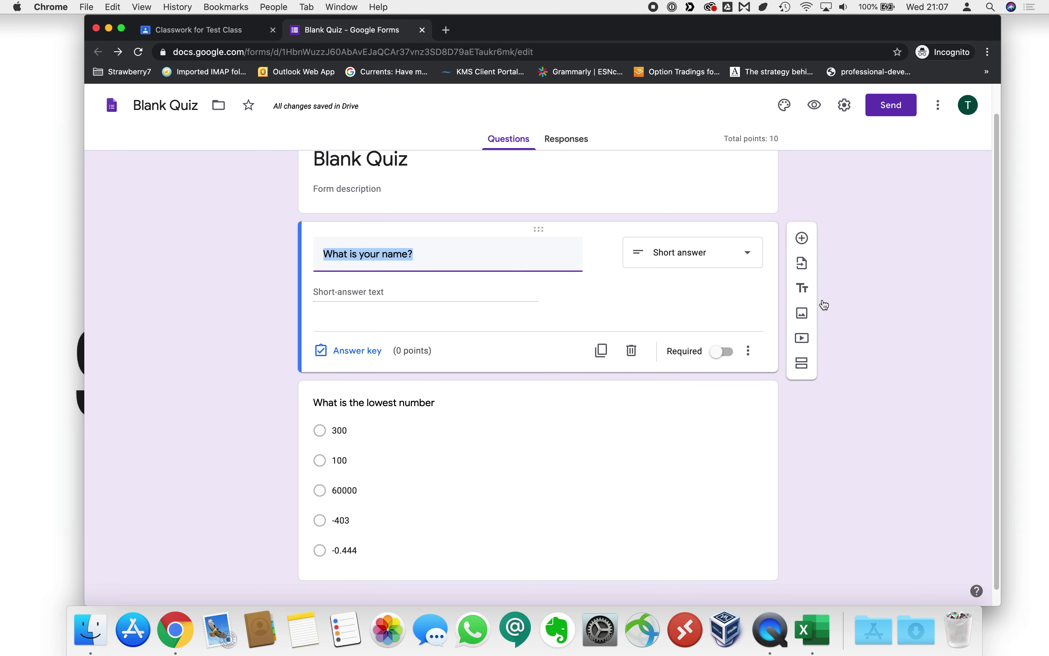
{"action": "scroll", "coordinate": [861, 227], "scroll_direction": "up", "scroll_amount": 2}
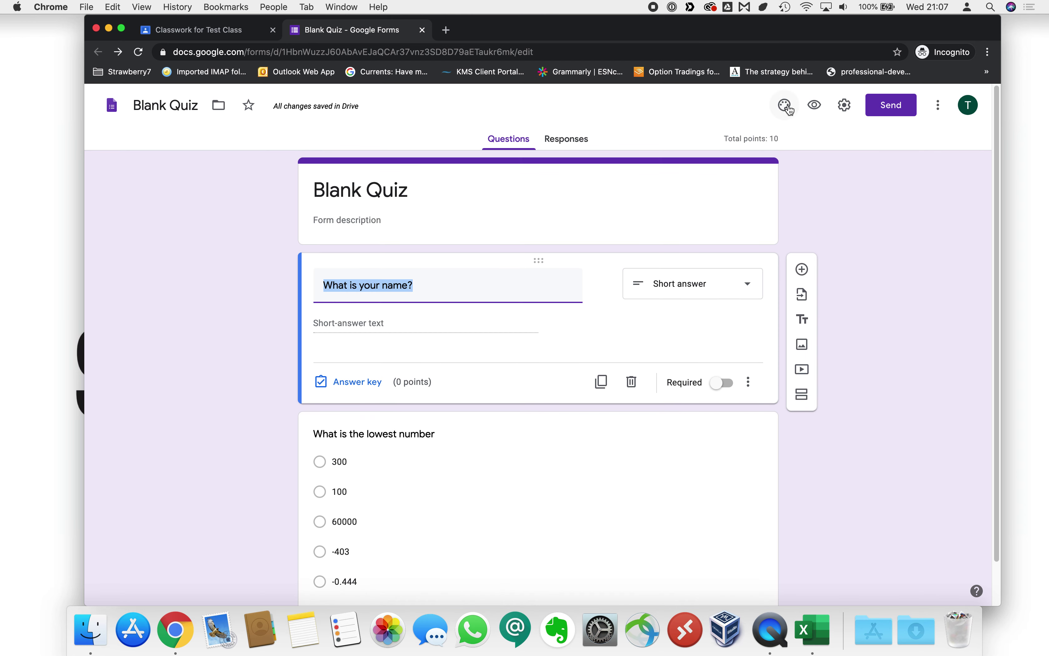
{"action": "left_click", "coordinate": [843, 106]}
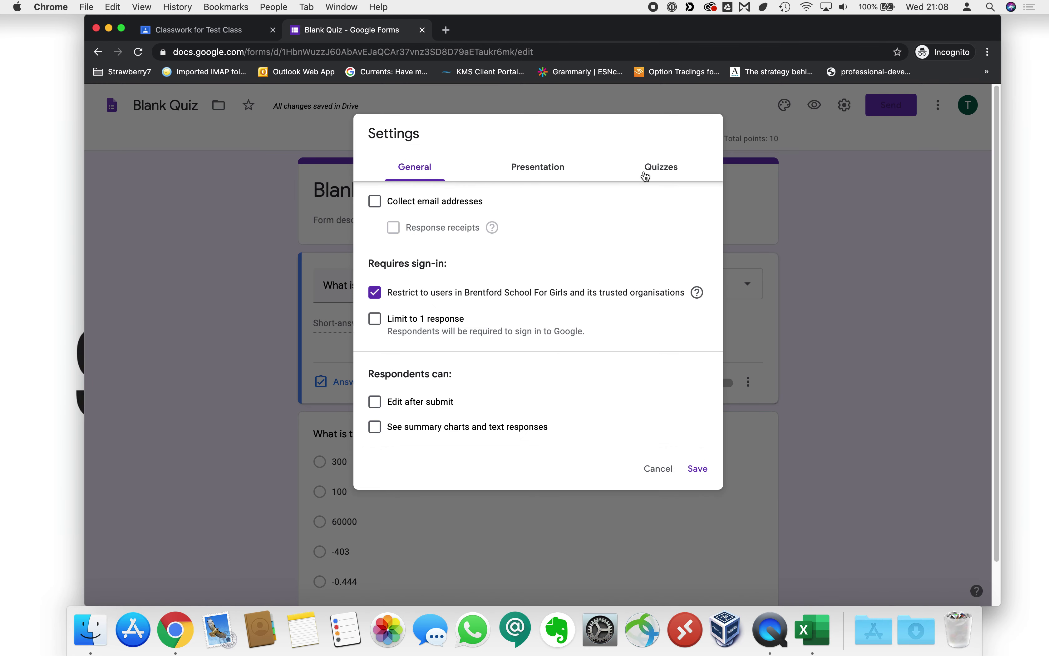
Review the Quizzes settings, highlighting the locked mode and Release mark options.
{"action": "left_click", "coordinate": [666, 177]}
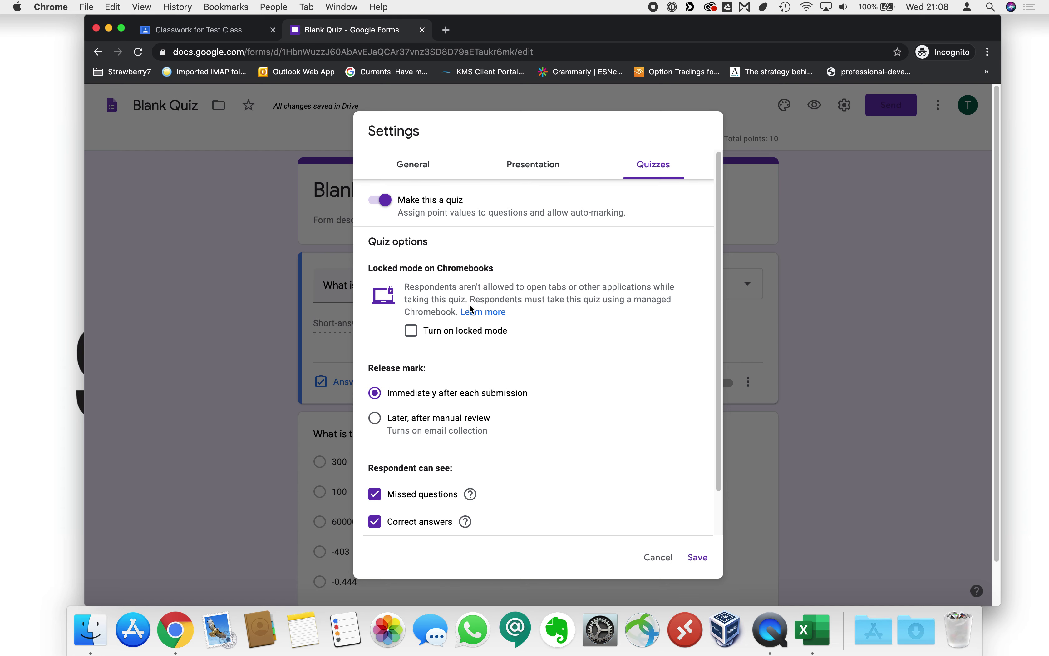
{"action": "scroll", "coordinate": [469, 304], "scroll_direction": "down", "scroll_amount": 1}
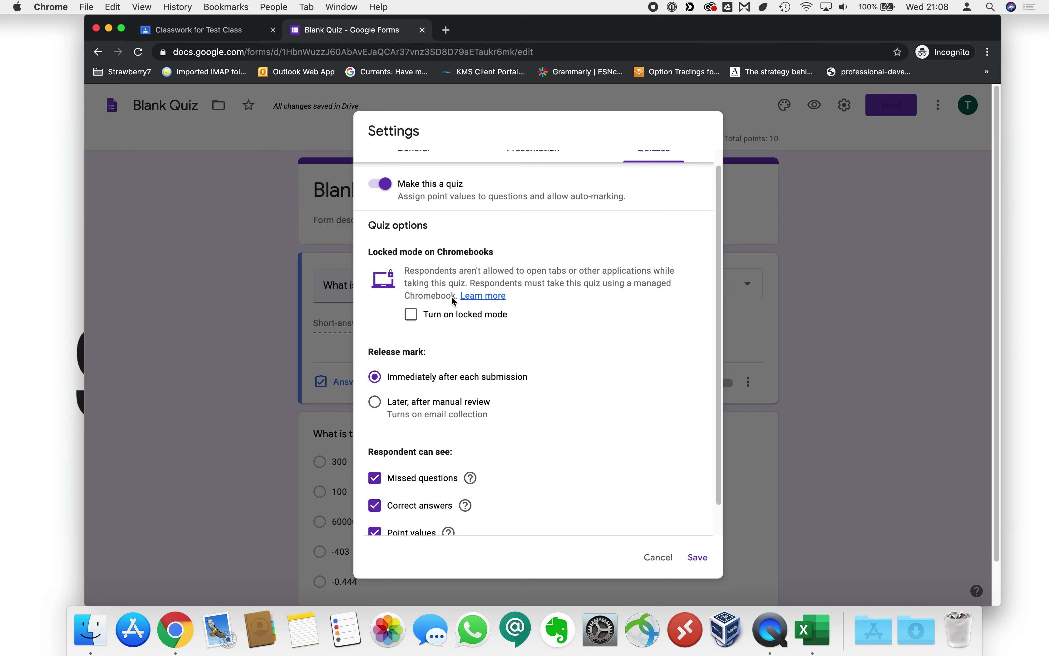
{"action": "left_click_drag", "start_coordinate": [439, 251], "coordinate": [495, 251]}
{"action": "left_click", "coordinate": [496, 254]}
{"action": "scroll", "coordinate": [443, 384], "scroll_direction": "down", "scroll_amount": 2}
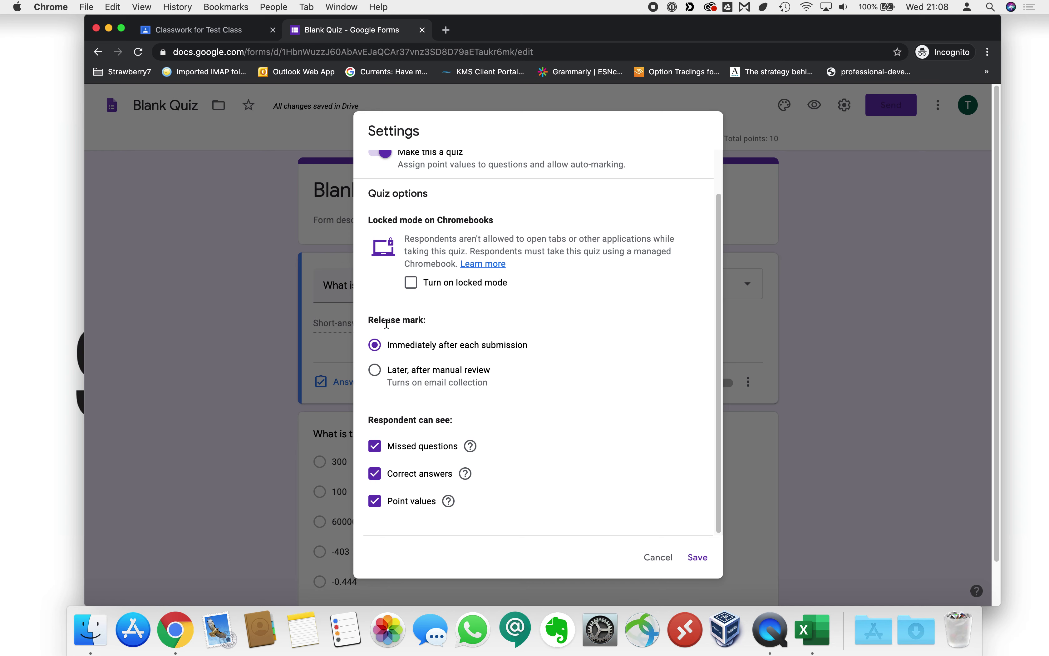
{"action": "left_click_drag", "start_coordinate": [374, 330], "coordinate": [430, 325]}
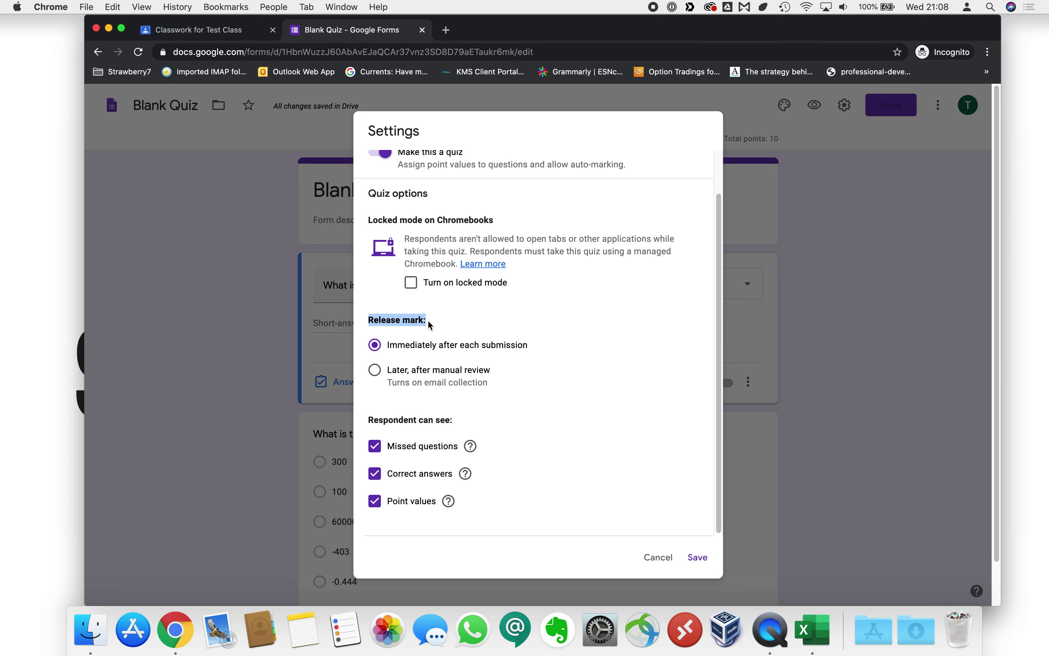
{"action": "left_click", "coordinate": [431, 325]}
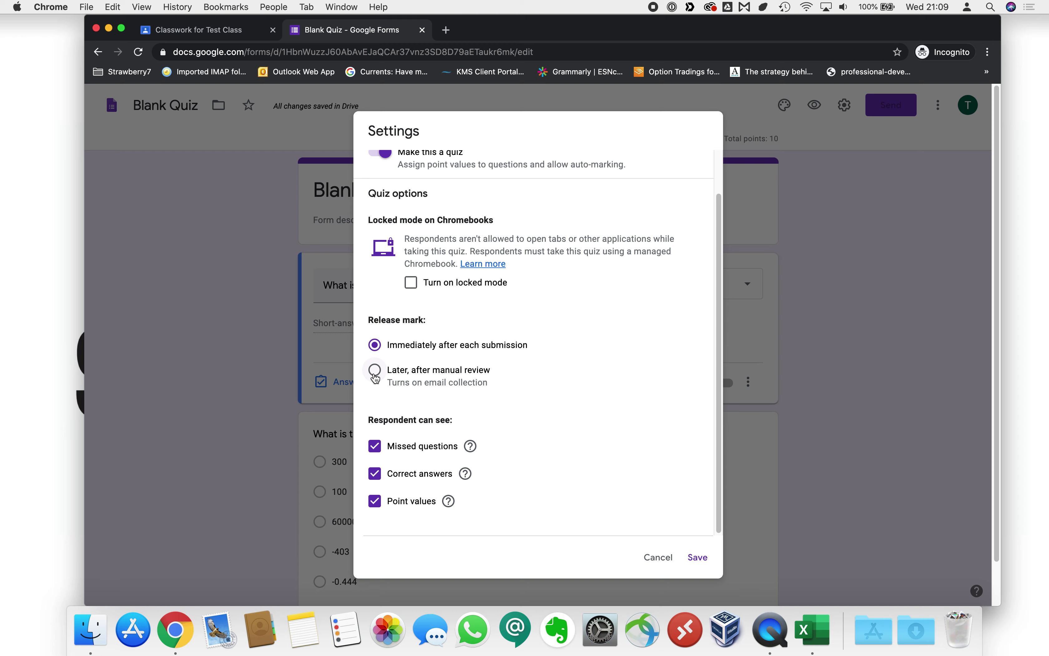
Release marks later after manual review, always send response receipts, limit to 1 response, and save.
{"action": "left_click", "coordinate": [375, 371]}
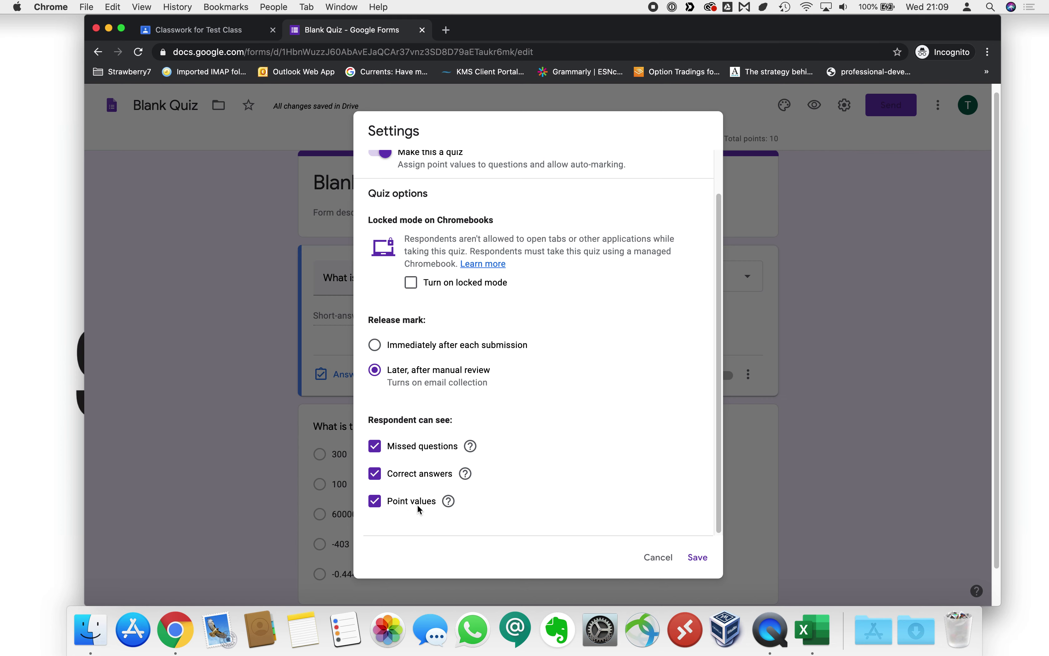
{"action": "scroll", "coordinate": [470, 399], "scroll_direction": "up", "scroll_amount": 2}
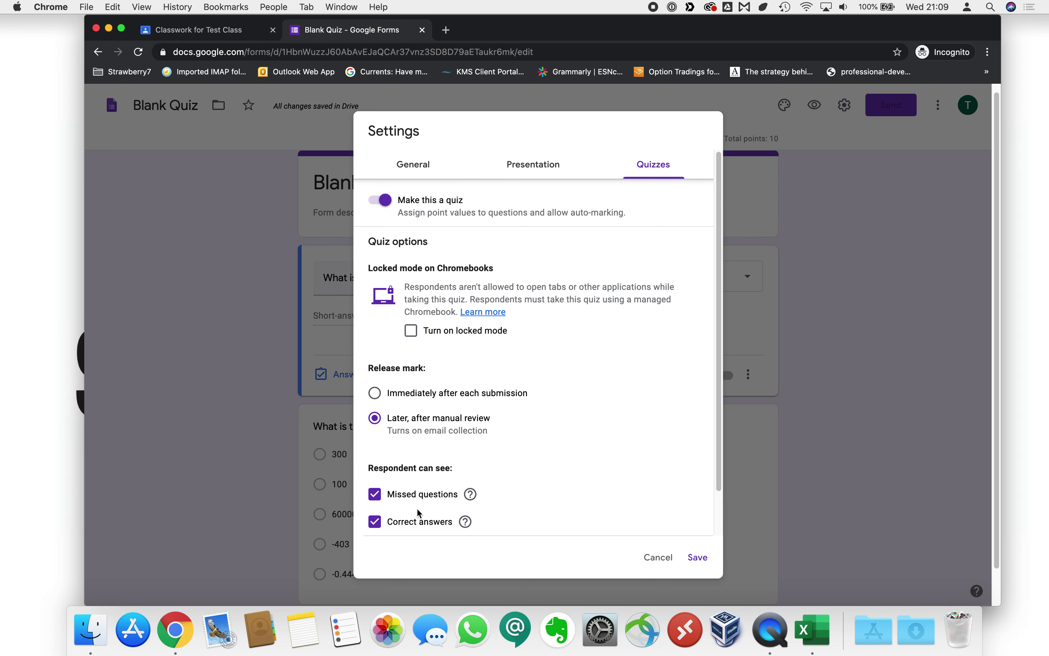
{"action": "left_click", "coordinate": [507, 166]}
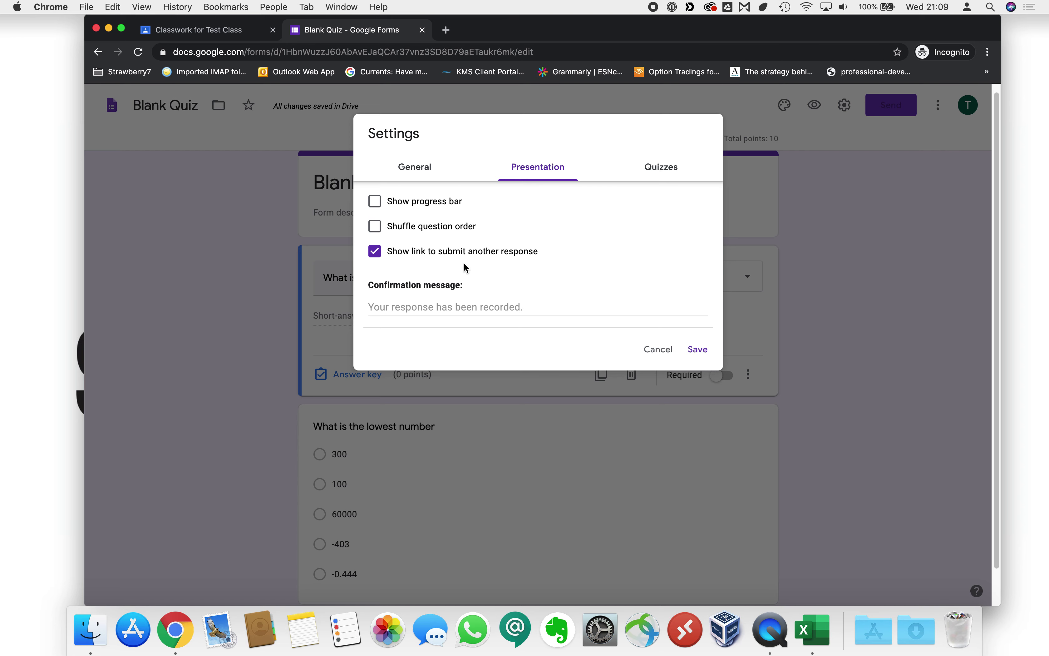
{"action": "left_click", "coordinate": [407, 166]}
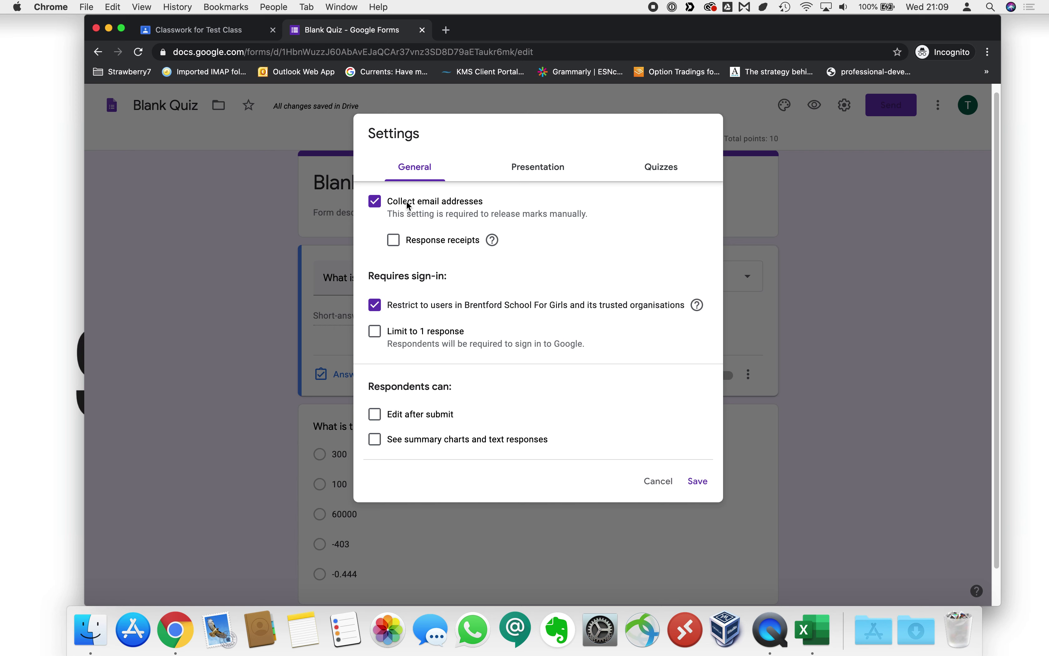
{"action": "left_click", "coordinate": [394, 241]}
{"action": "left_click", "coordinate": [412, 291]}
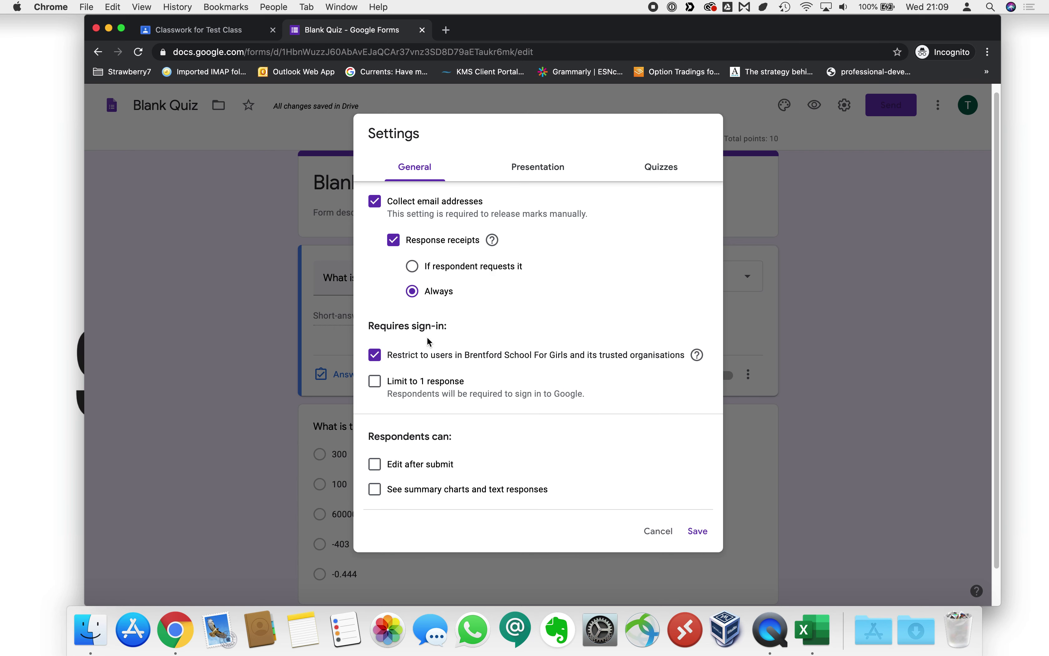
{"action": "left_click", "coordinate": [375, 381]}
{"action": "left_click", "coordinate": [698, 531]}
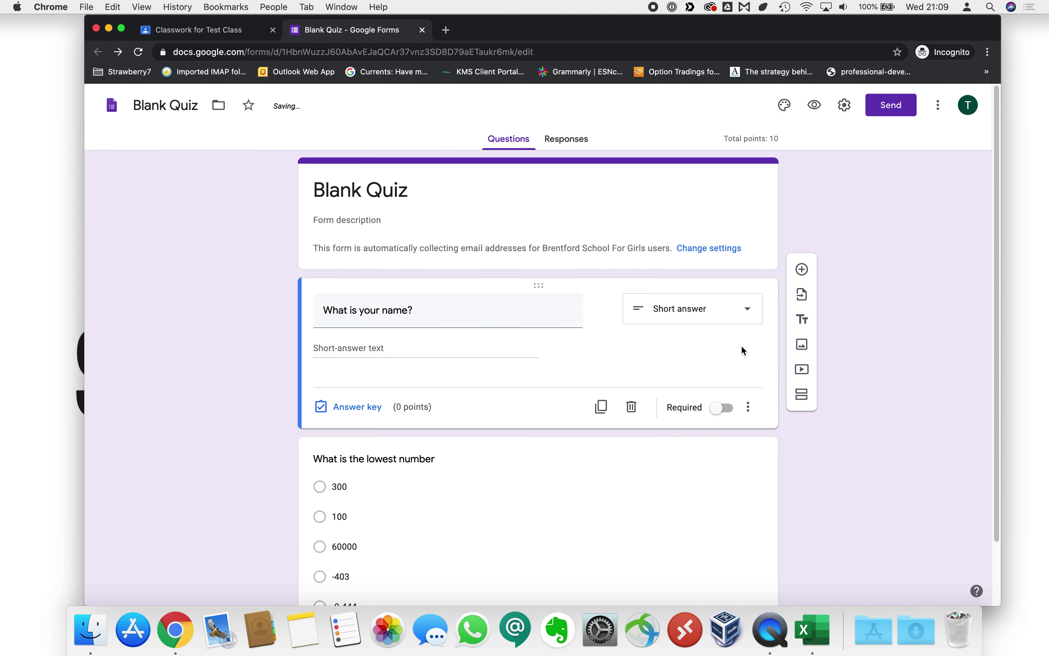
Add a new question 'What is the higher number' below the lowest-number question.
{"action": "scroll", "coordinate": [851, 250], "scroll_direction": "down", "scroll_amount": 3}
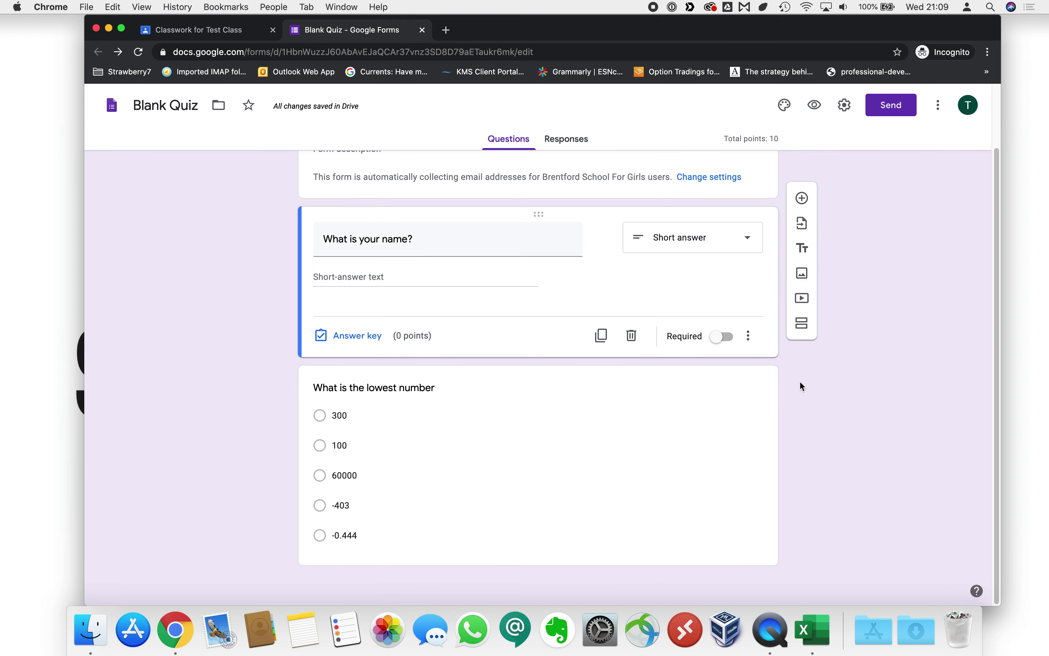
{"action": "left_click", "coordinate": [801, 199]}
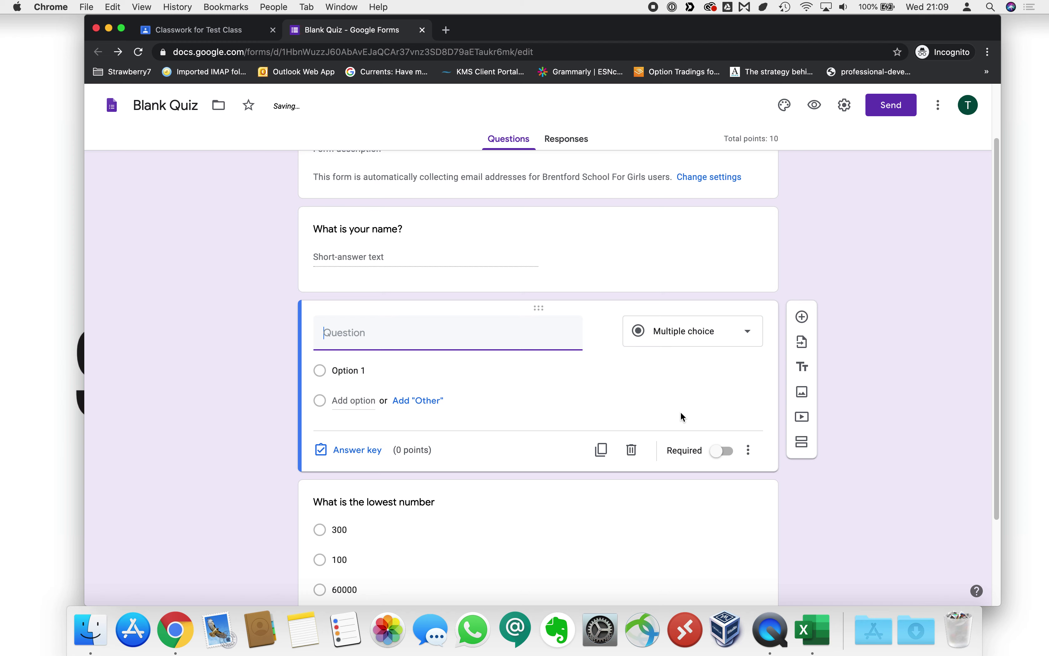
{"action": "left_click_drag", "start_coordinate": [541, 216], "coordinate": [552, 543]}
{"action": "scroll", "coordinate": [605, 512], "scroll_direction": "down", "scroll_amount": 3}
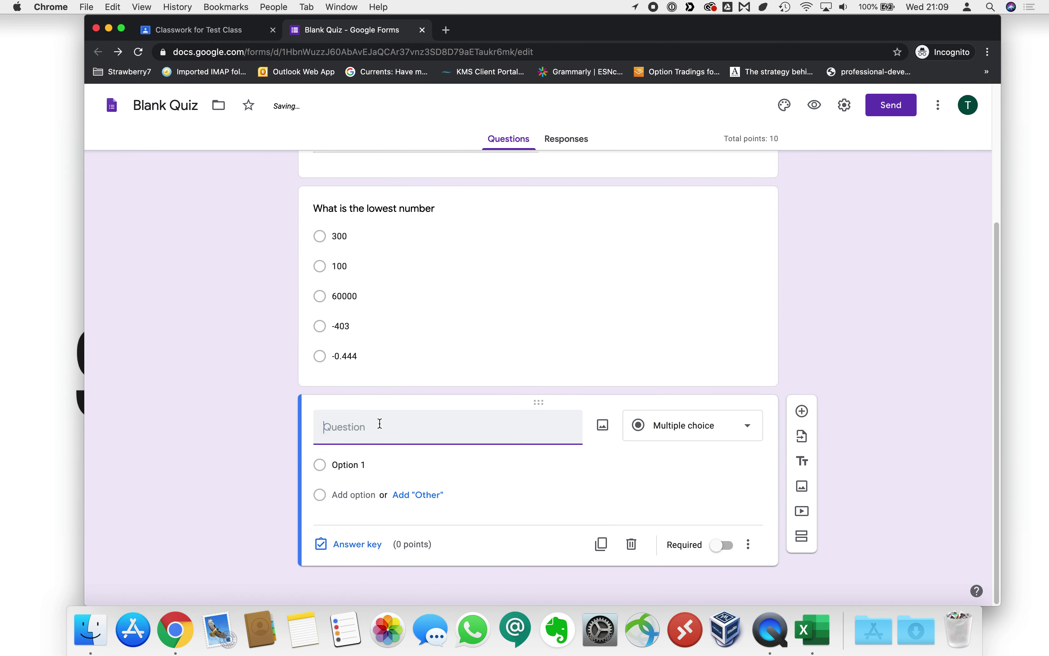
{"action": "type", "text": "What i"}
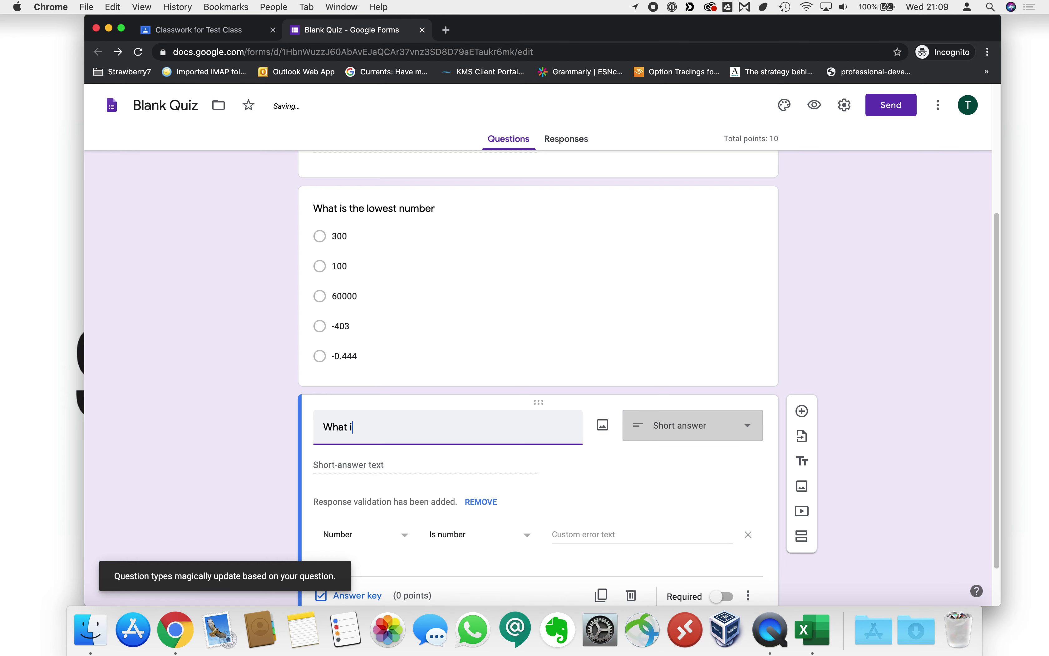
{"action": "type", "text": "s the higher number"}
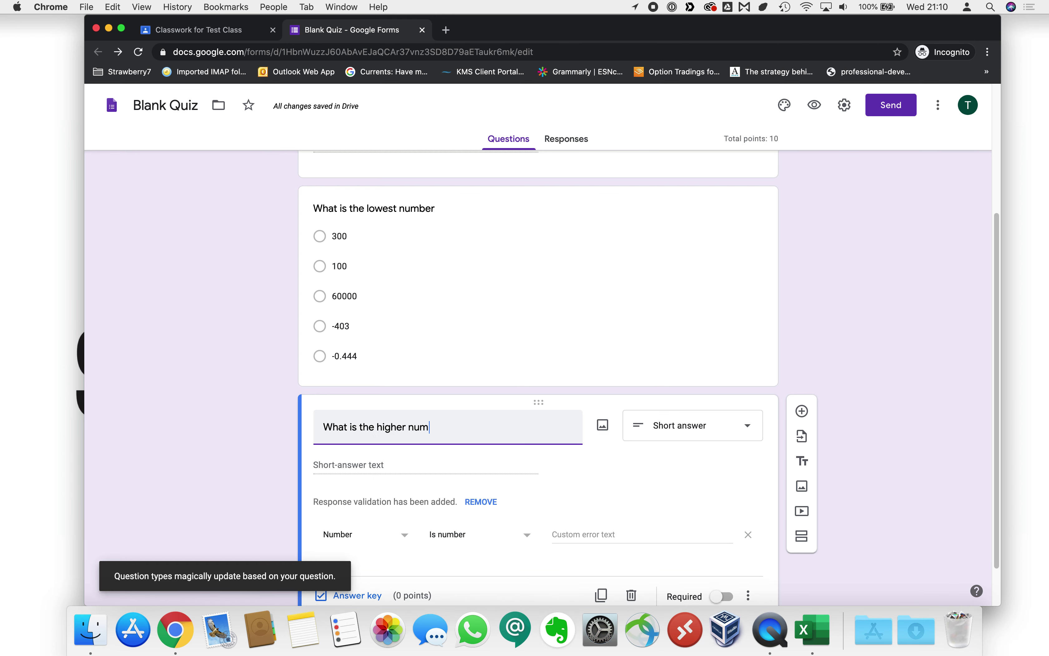
{"action": "scroll", "coordinate": [348, 548], "scroll_direction": "down", "scroll_amount": 2}
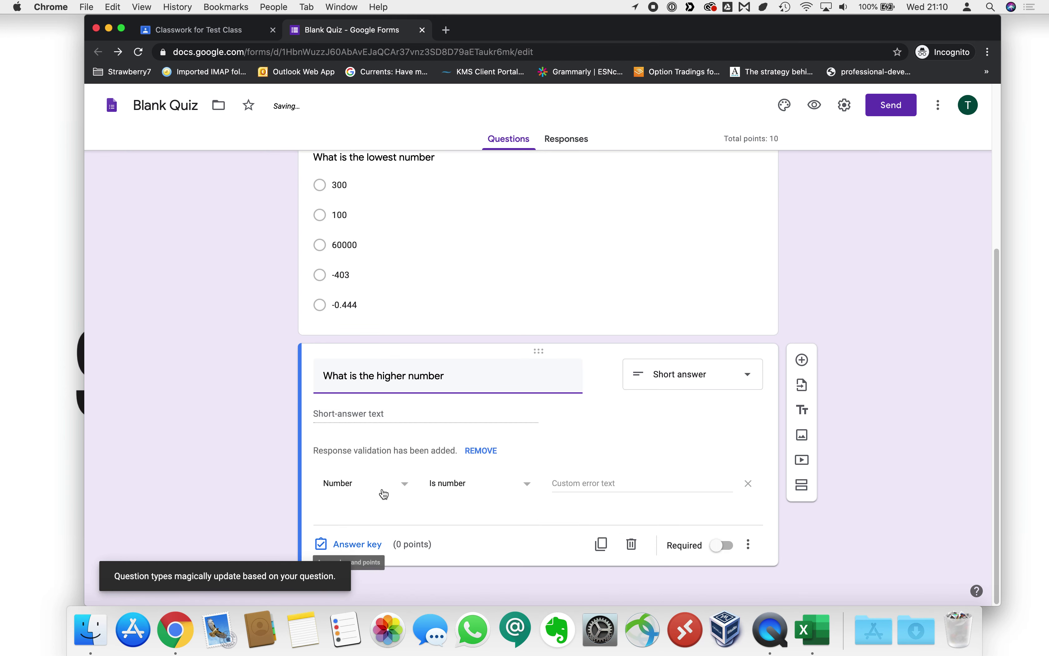
Make it multiple choice with options 5i99, 344, 500 and 2.
{"action": "left_click", "coordinate": [364, 484]}
{"action": "left_click", "coordinate": [362, 490]}
{"action": "left_click", "coordinate": [662, 387]}
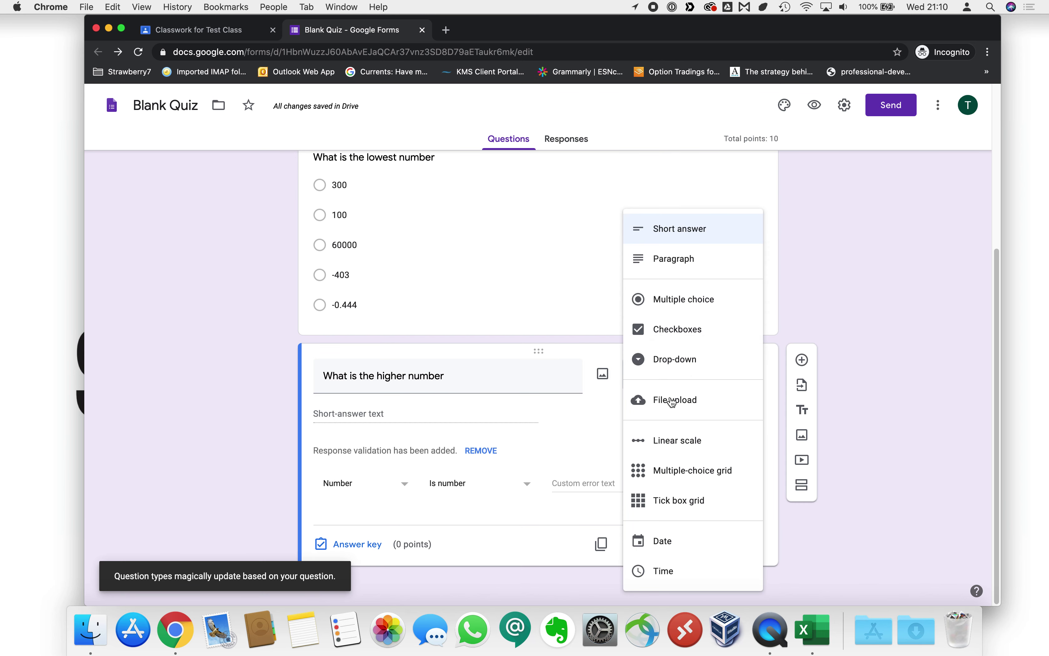
{"action": "left_click", "coordinate": [680, 301]}
{"action": "left_click", "coordinate": [381, 466]}
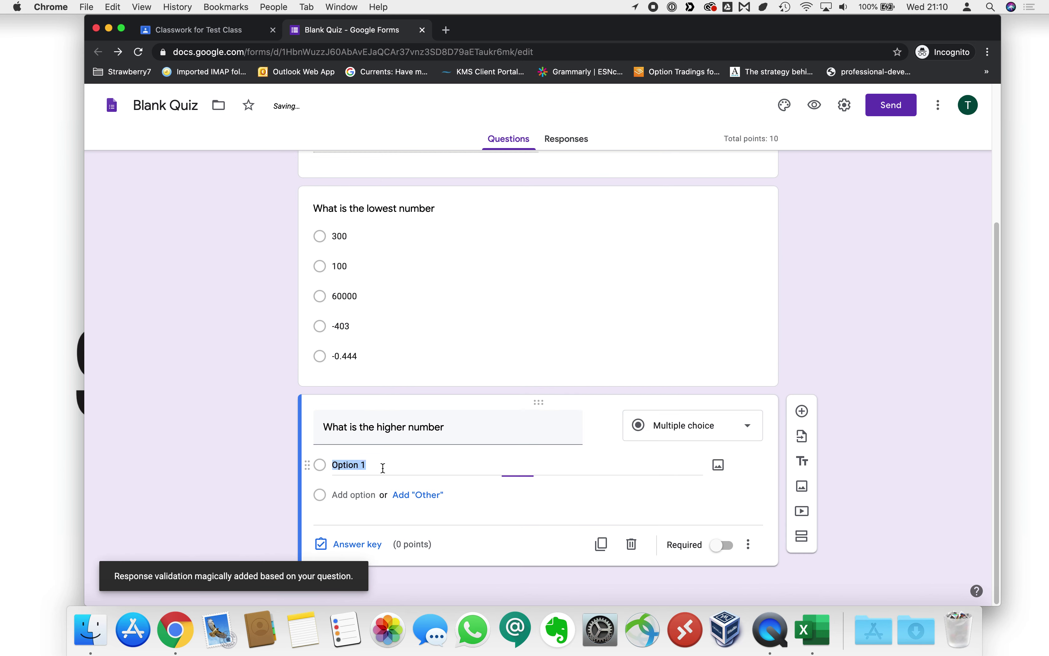
{"action": "type", "text": "5i99"}
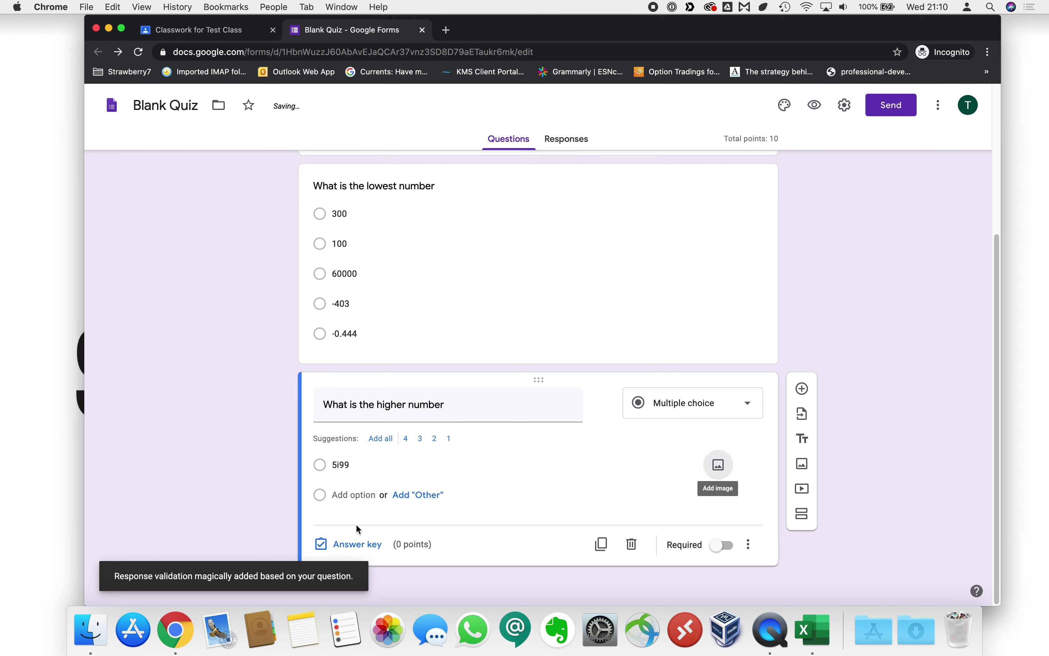
{"action": "left_click", "coordinate": [359, 495]}
{"action": "type", "text": "344"}
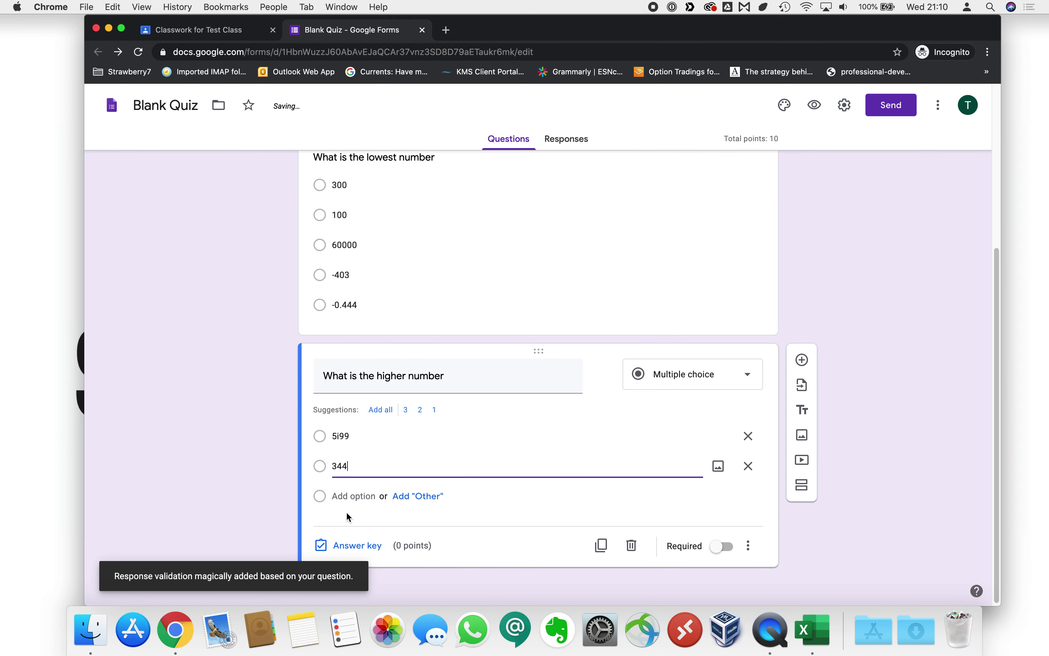
{"action": "left_click", "coordinate": [349, 495]}
{"action": "type", "text": "50"}
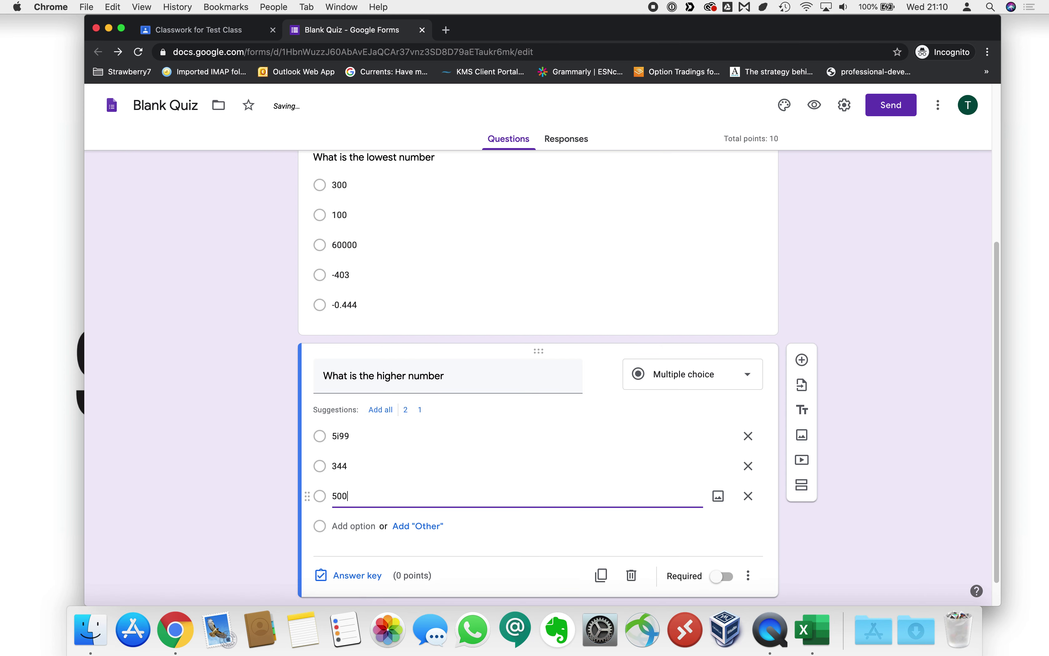
{"action": "type", "text": "0"}
{"action": "left_click", "coordinate": [354, 524]}
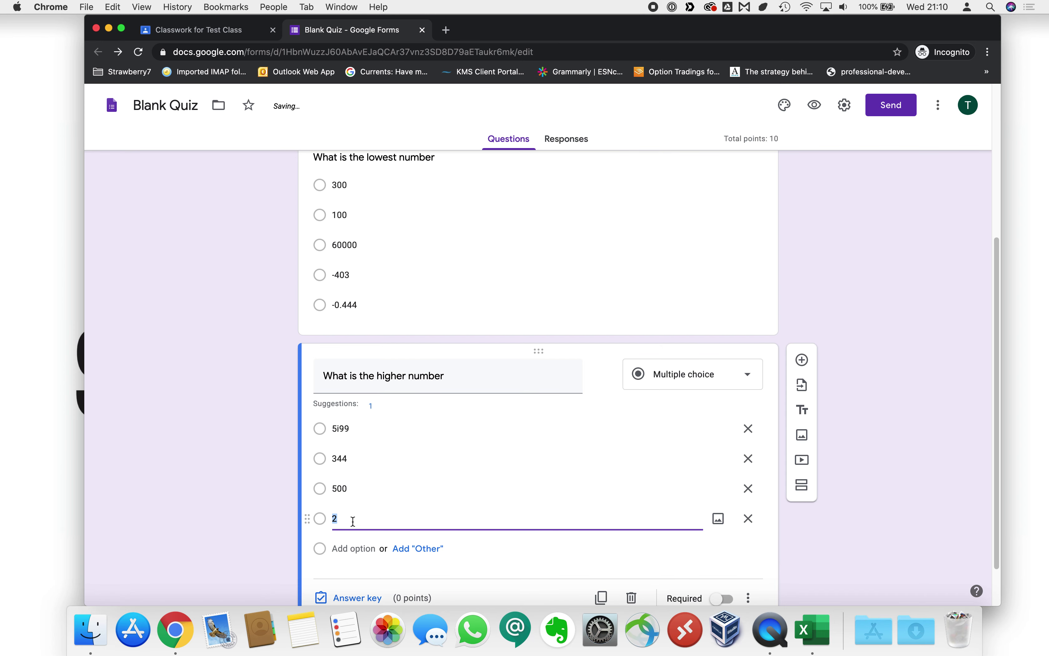
{"action": "type", "text": "2"}
{"action": "scroll", "coordinate": [438, 559], "scroll_direction": "down", "scroll_amount": 2}
Mark the first option as the correct answer and fix its text from 5i99 to 5199.
{"action": "left_click", "coordinate": [369, 548]}
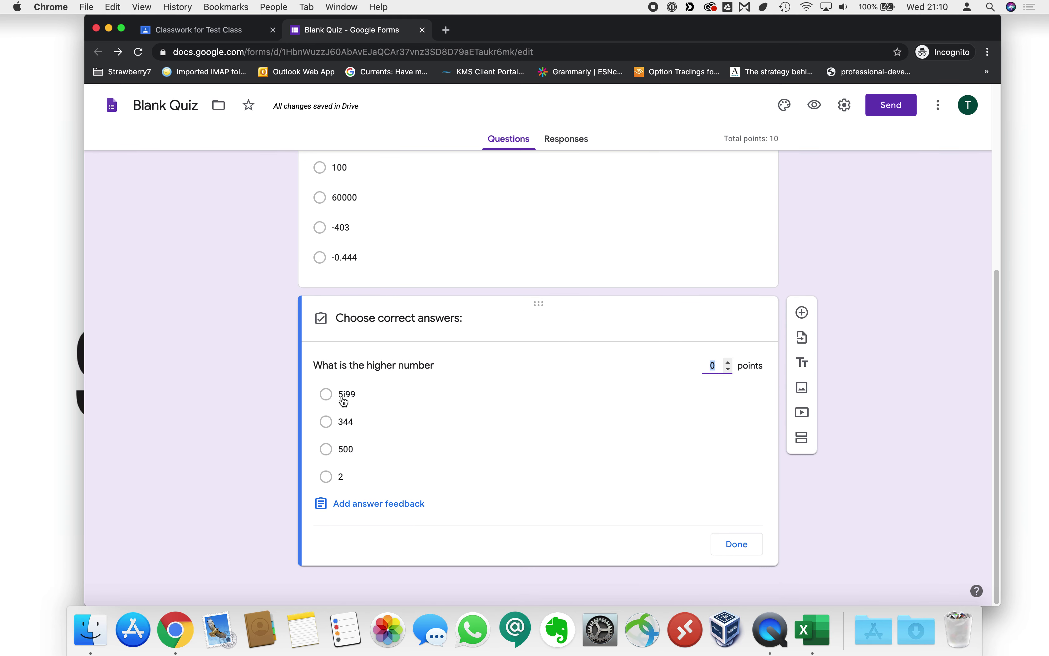
{"action": "left_click", "coordinate": [330, 396]}
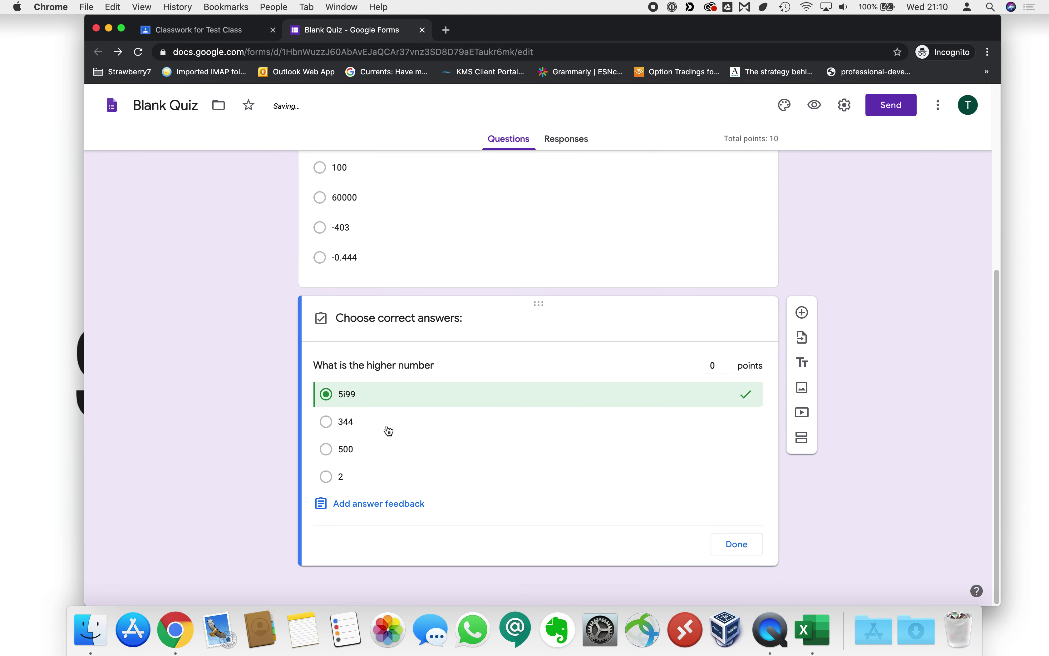
{"action": "left_click", "coordinate": [754, 547]}
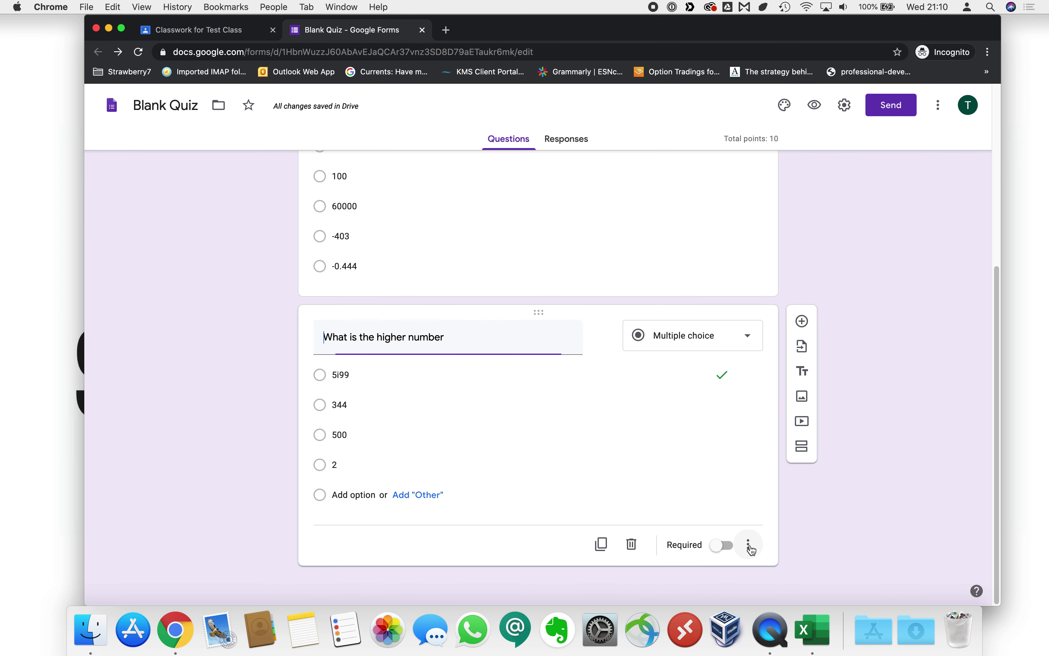
{"action": "double_click", "coordinate": [343, 374]}
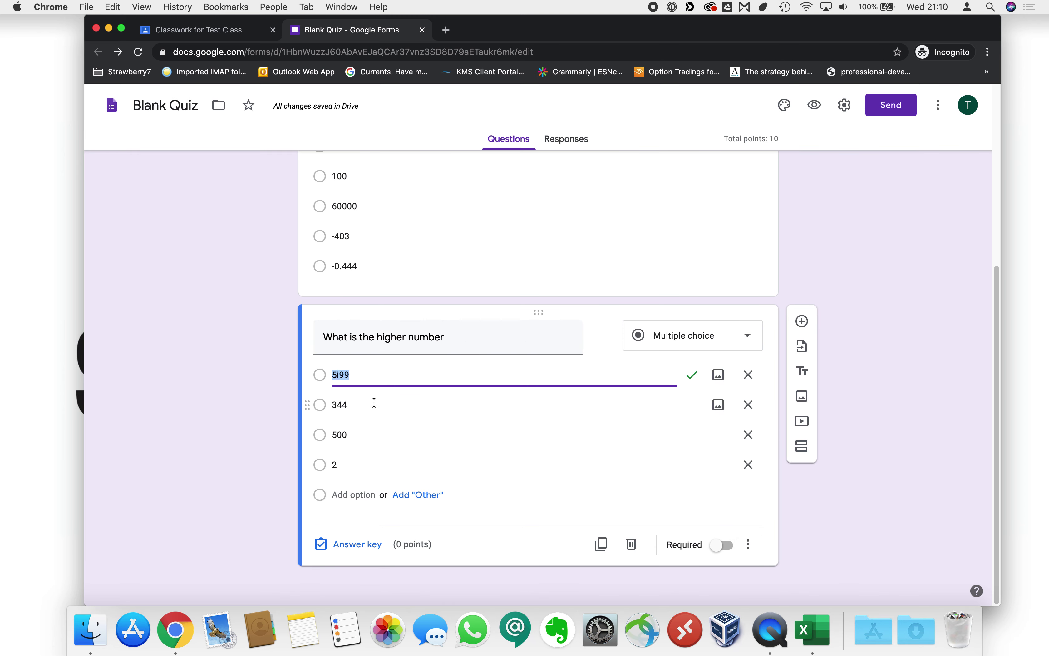
{"action": "type", "text": "5199"}
{"action": "left_click", "coordinate": [827, 533]}
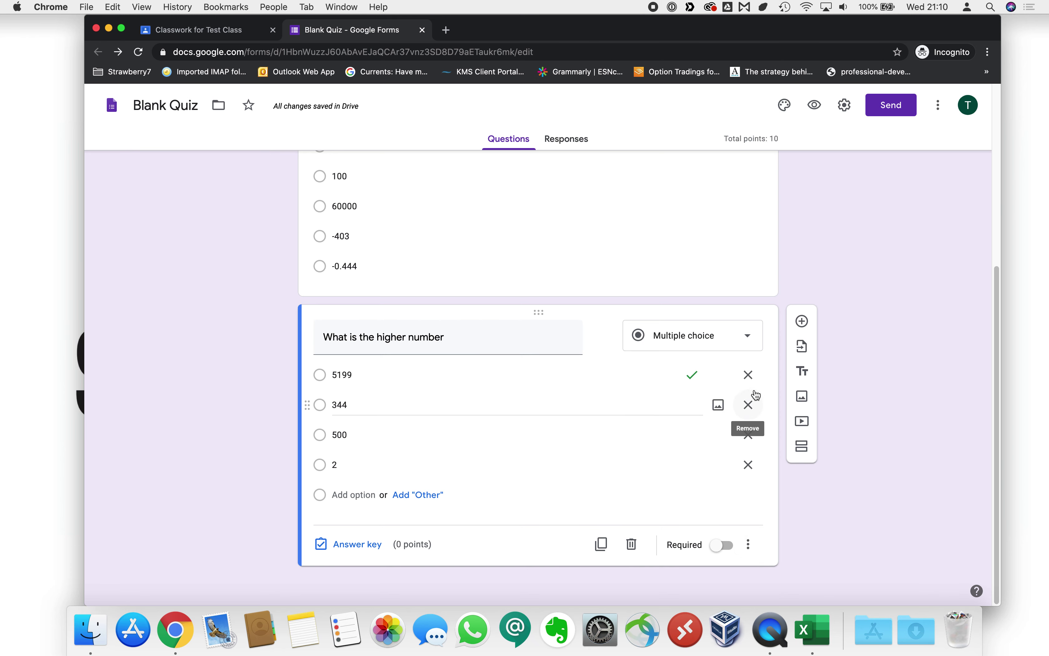
{"action": "scroll", "coordinate": [815, 427], "scroll_direction": "up", "scroll_amount": 4}
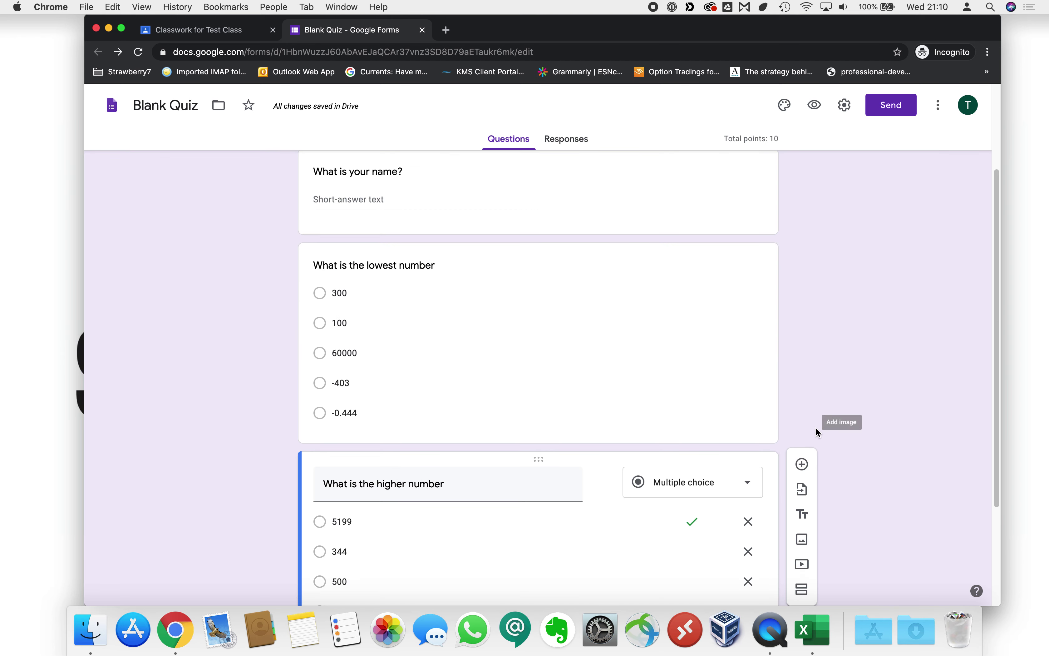
{"action": "scroll", "coordinate": [816, 428], "scroll_direction": "up", "scroll_amount": 3}
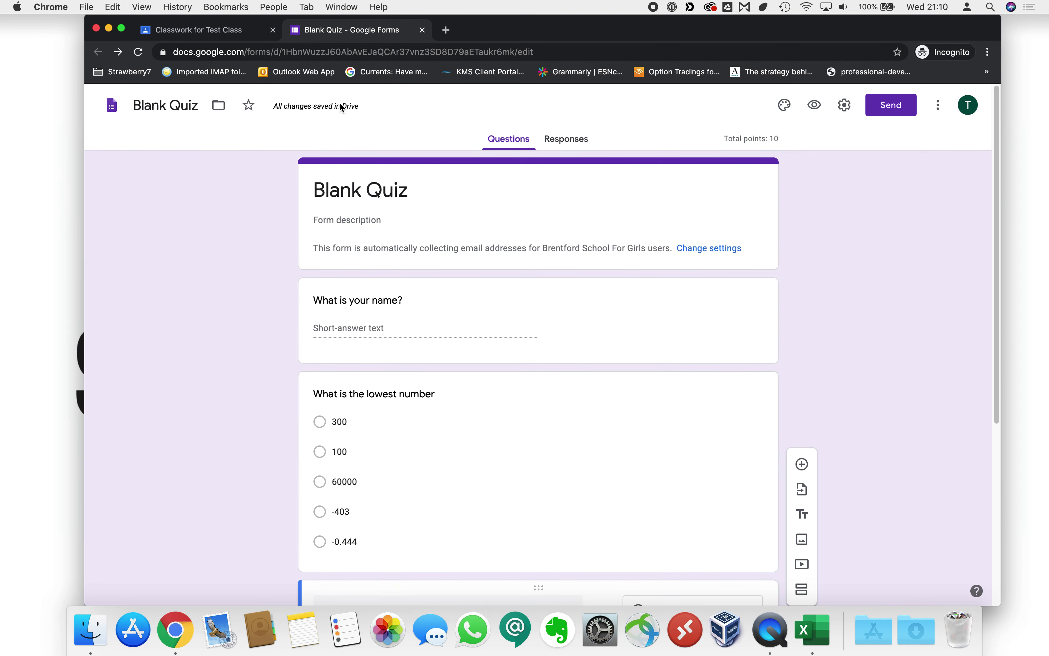
Assign Maths Quiz to all Test Class students under the Maths topic, with no due date.
{"action": "left_click", "coordinate": [422, 30]}
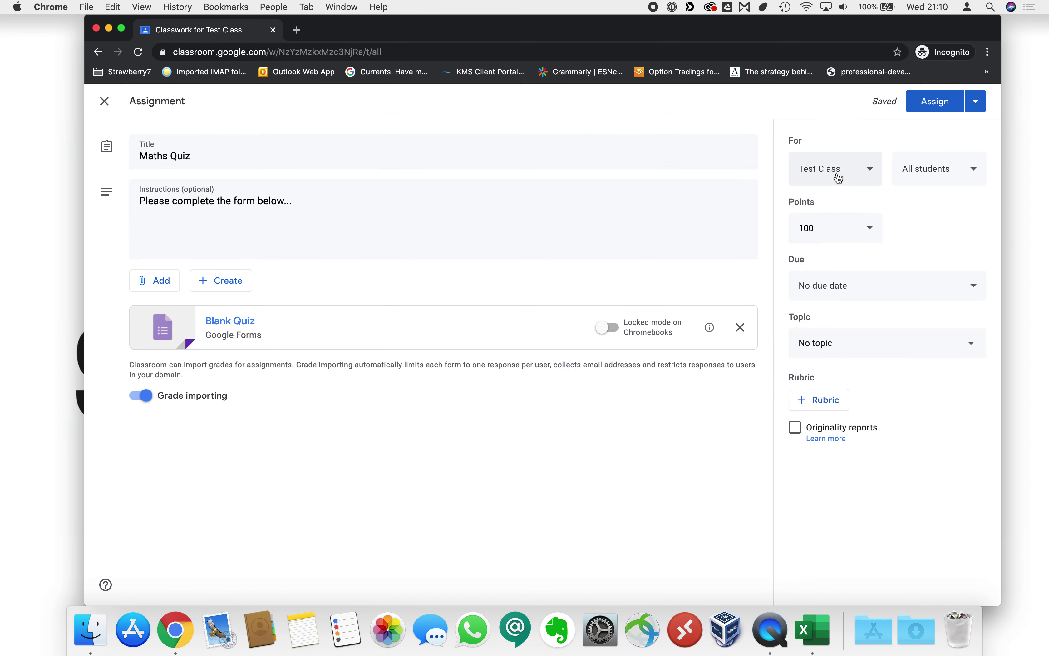
{"action": "left_click", "coordinate": [854, 175]}
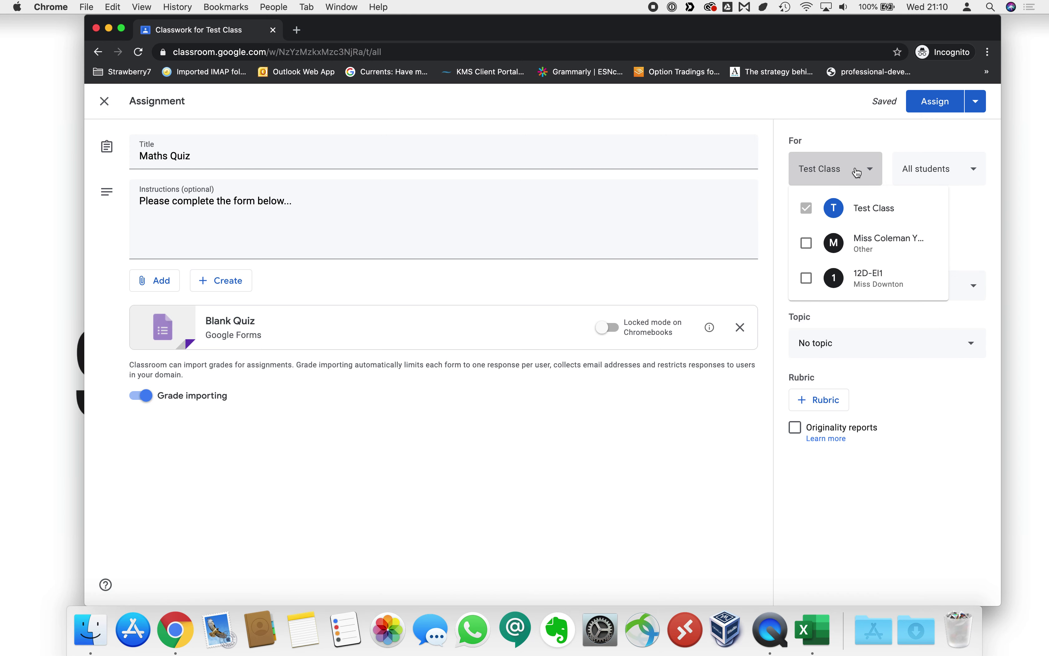
{"action": "left_click", "coordinate": [860, 170]}
{"action": "left_click", "coordinate": [946, 174]}
{"action": "left_click", "coordinate": [948, 171]}
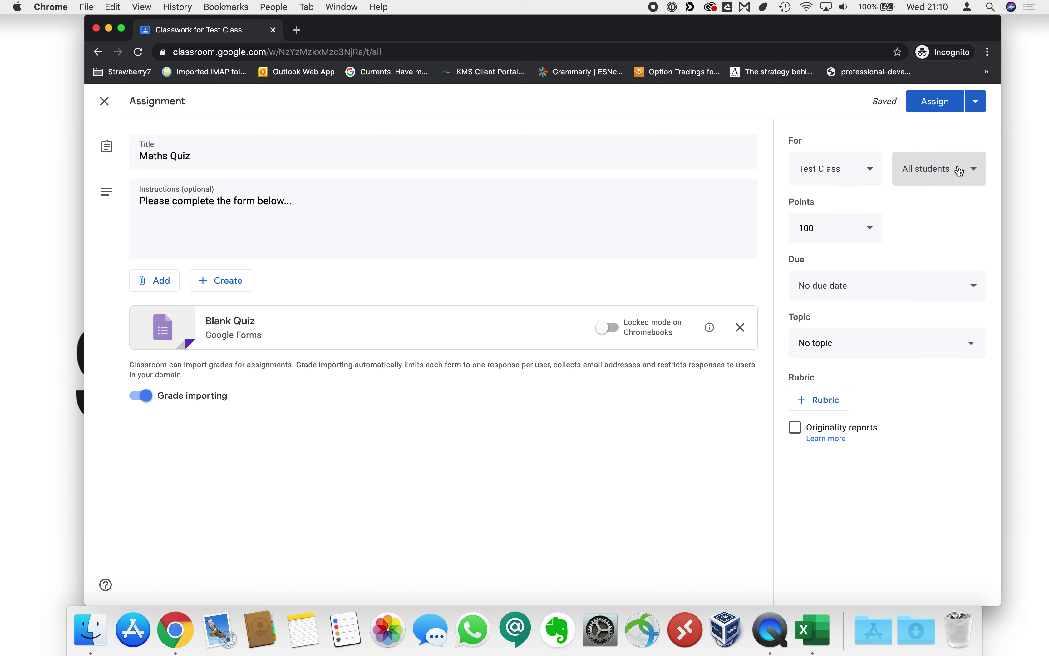
{"action": "left_click", "coordinate": [868, 171]}
{"action": "left_click", "coordinate": [869, 172]}
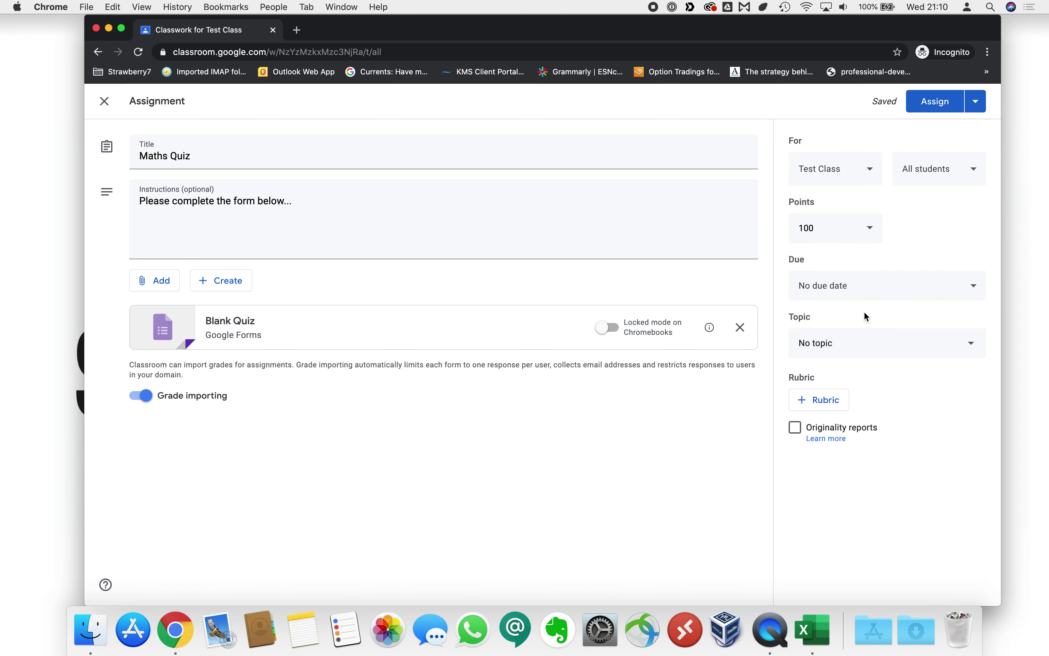
{"action": "left_click", "coordinate": [848, 352]}
{"action": "left_click", "coordinate": [838, 422]}
{"action": "left_click", "coordinate": [848, 287]}
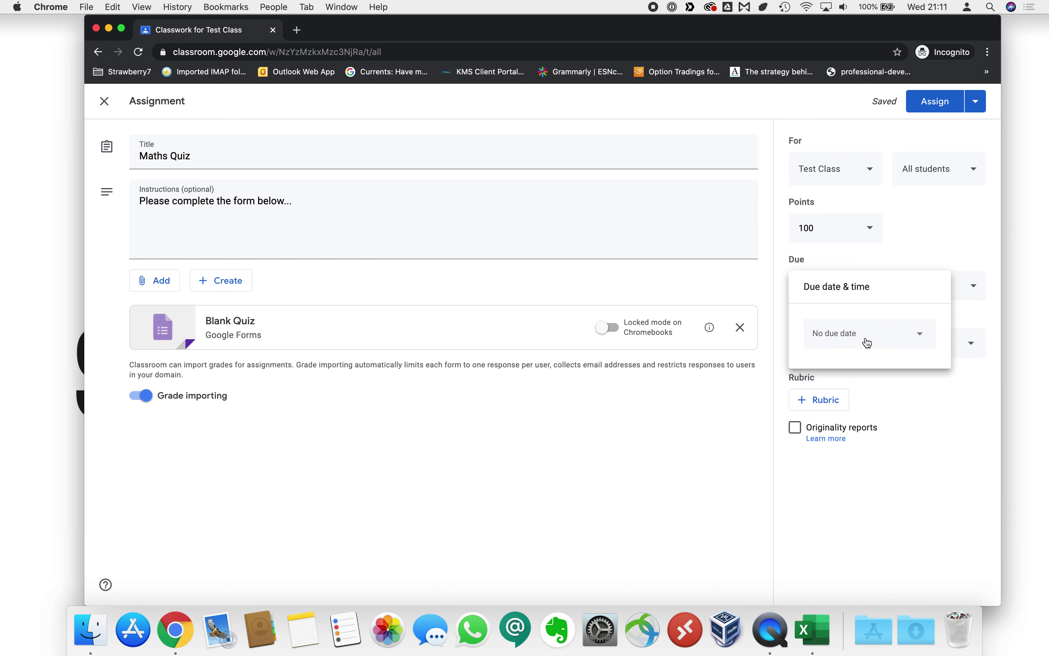
{"action": "left_click", "coordinate": [877, 264]}
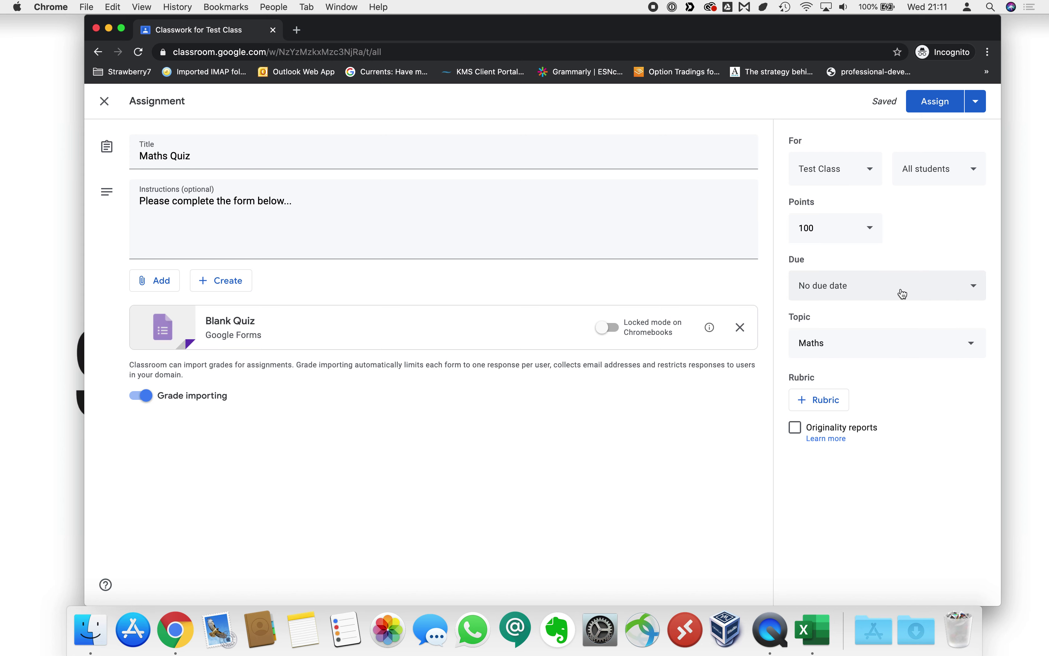
{"action": "left_click", "coordinate": [947, 106]}
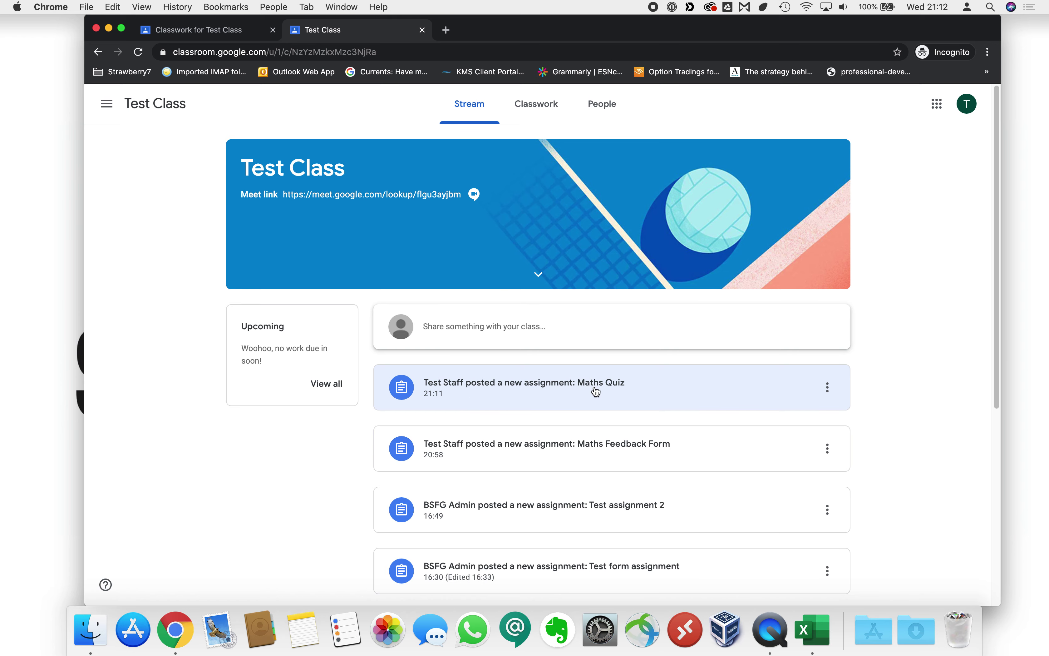
Go to the Classwork page to see Maths Quiz listed under the Maths topic.
{"action": "left_click", "coordinate": [528, 119]}
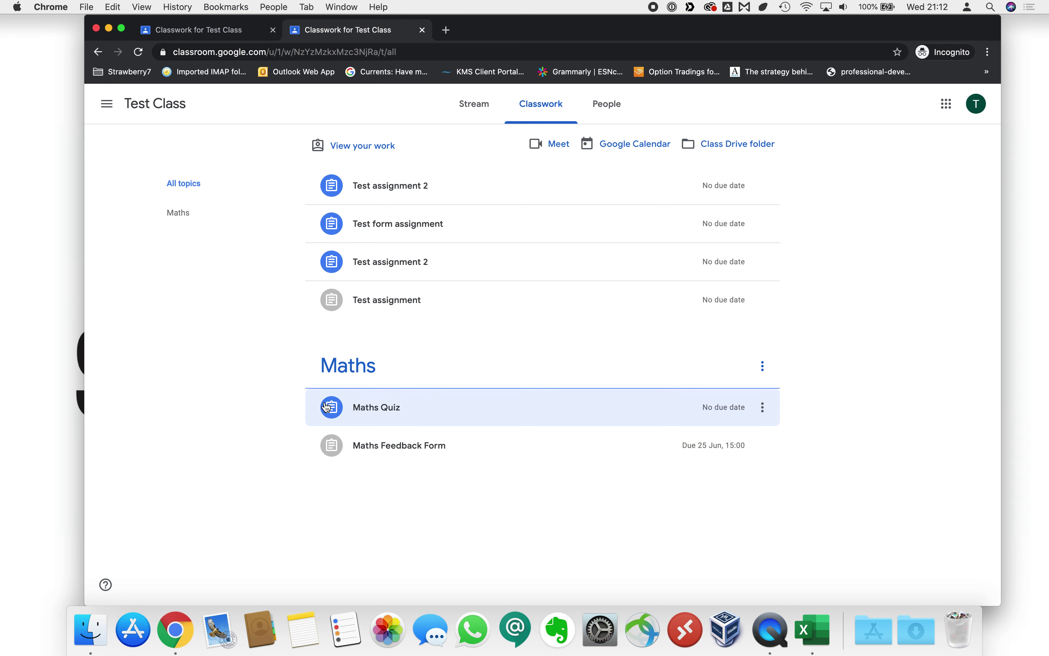
As the student, open the Blank Quiz, enter a name, answer -403 and 500, and submit.
{"action": "left_click", "coordinate": [367, 409]}
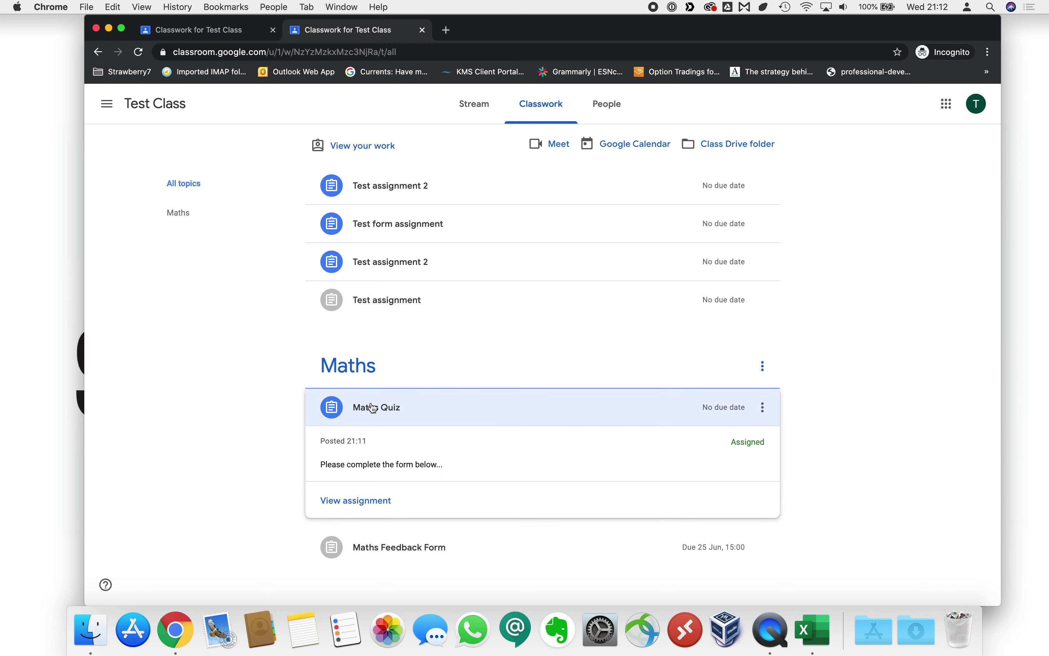
{"action": "left_click", "coordinate": [416, 504]}
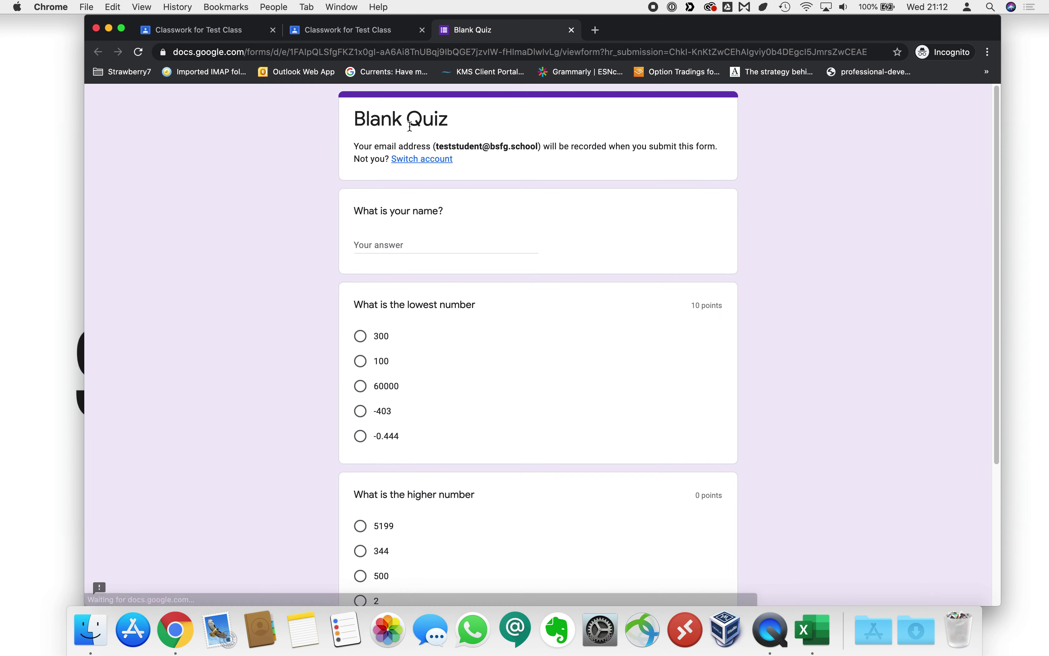
{"action": "left_click", "coordinate": [407, 243]}
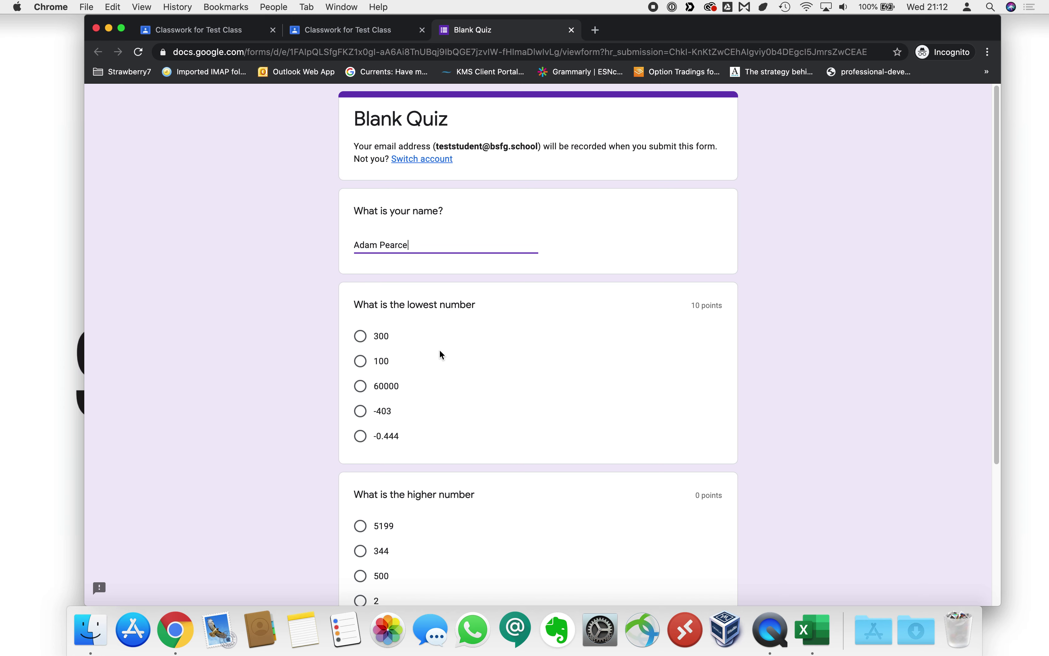
{"action": "scroll", "coordinate": [436, 363], "scroll_direction": "down", "scroll_amount": 2}
{"action": "left_click", "coordinate": [361, 371]}
{"action": "scroll", "coordinate": [506, 424], "scroll_direction": "down", "scroll_amount": 5}
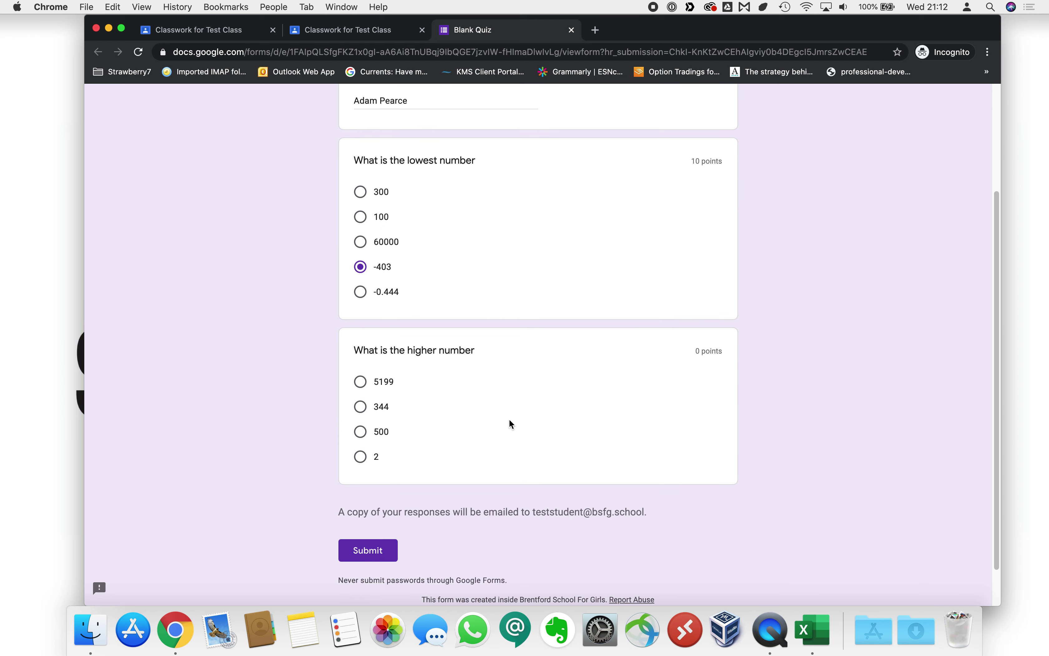
{"action": "left_click", "coordinate": [360, 432]}
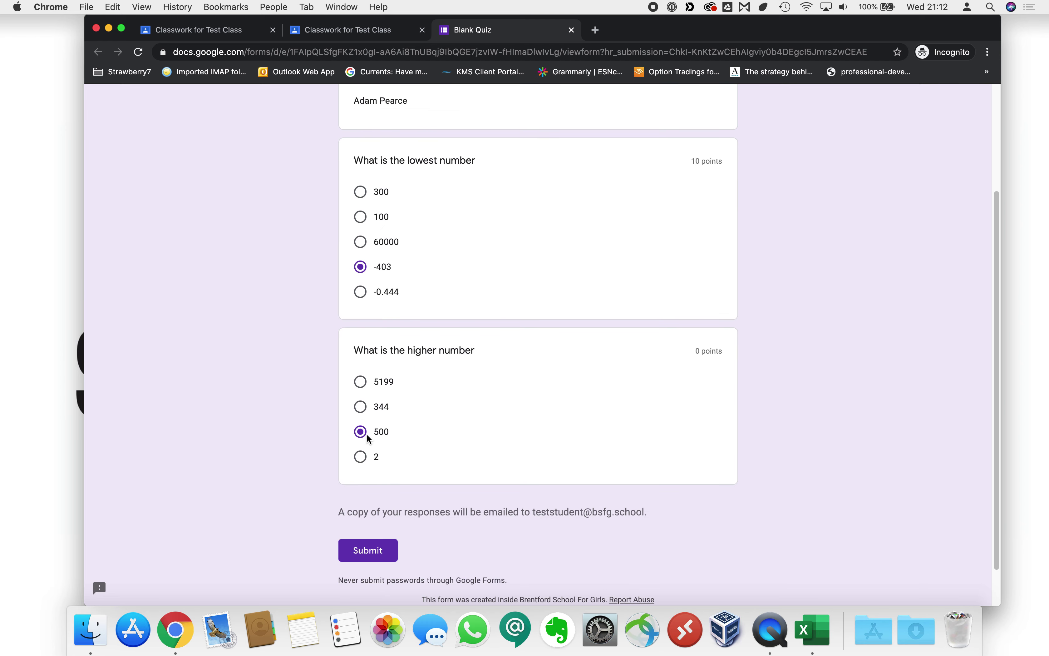
{"action": "left_click", "coordinate": [382, 552]}
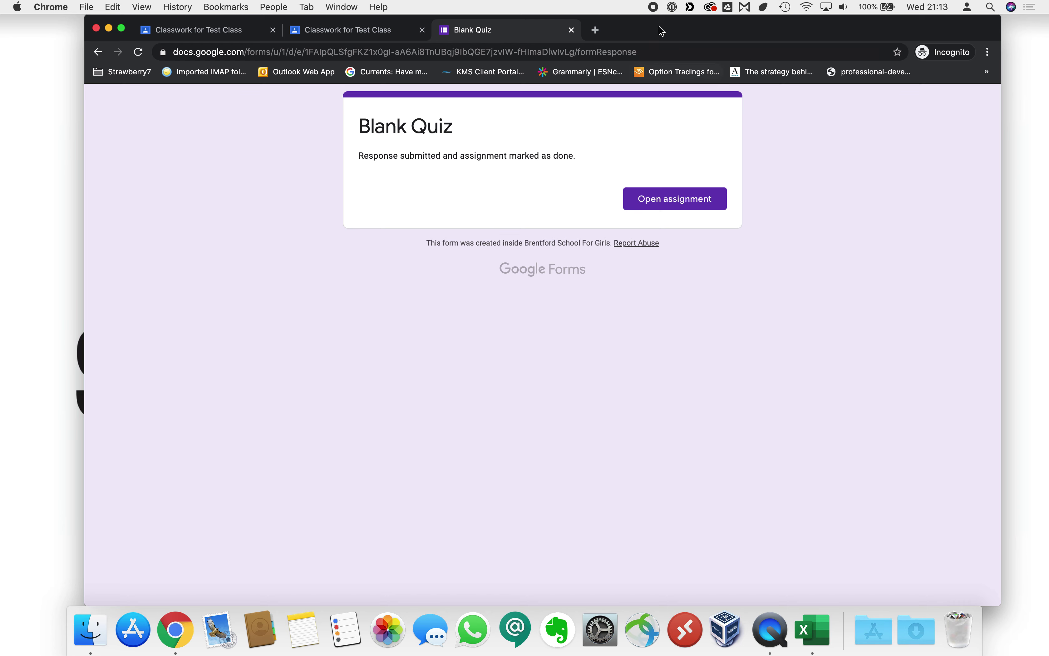
Close the student's tabs and open the Blank Quiz form attached to Maths Quiz.
{"action": "key", "text": "super+w"}
{"action": "key", "text": "super+w"}
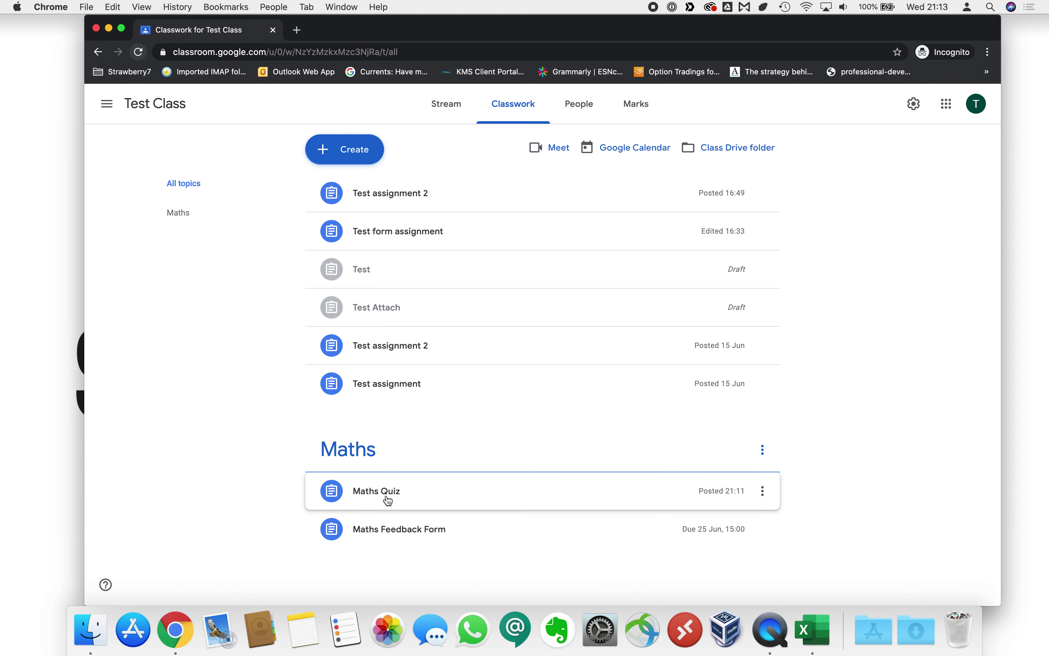
{"action": "left_click", "coordinate": [387, 496]}
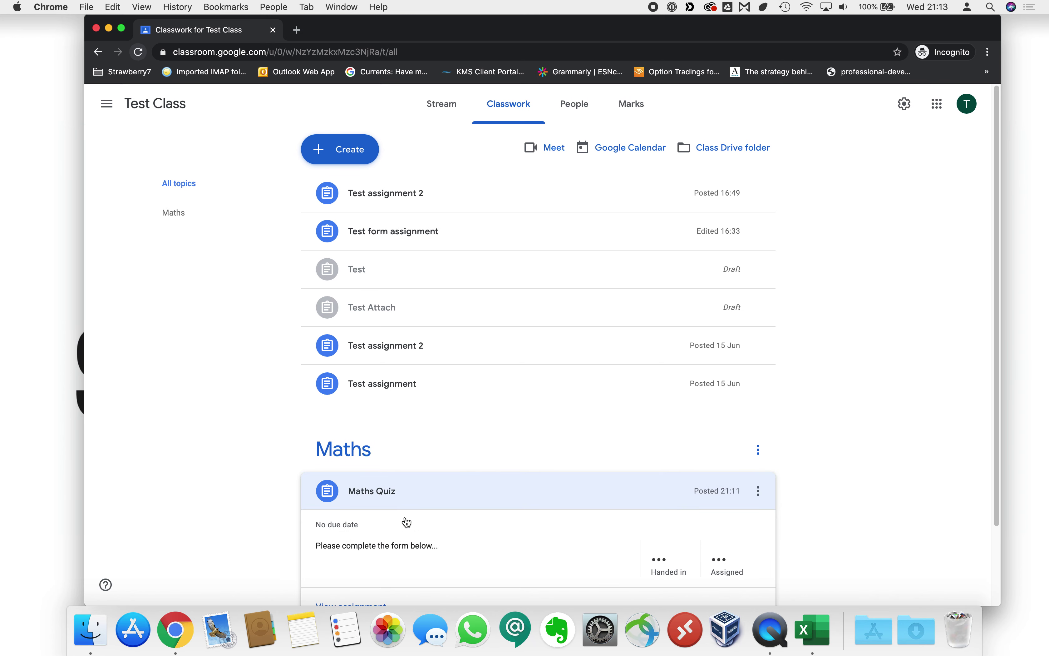
{"action": "left_click", "coordinate": [460, 523]}
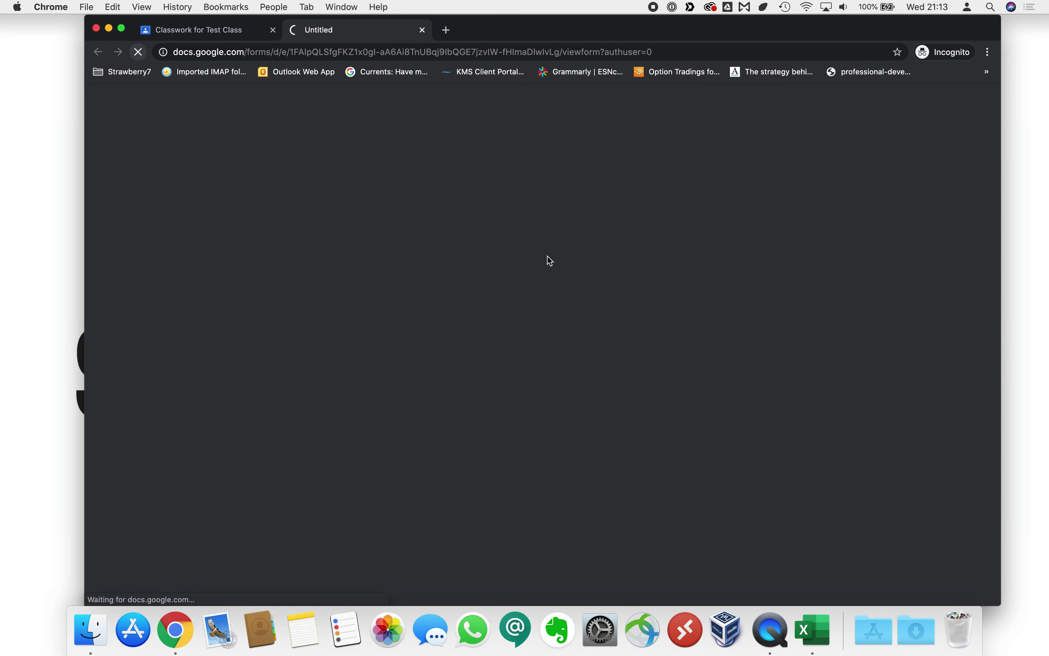
Switch to editing and show the student's individual response, scored 10 of 10.
{"action": "left_click", "coordinate": [962, 575]}
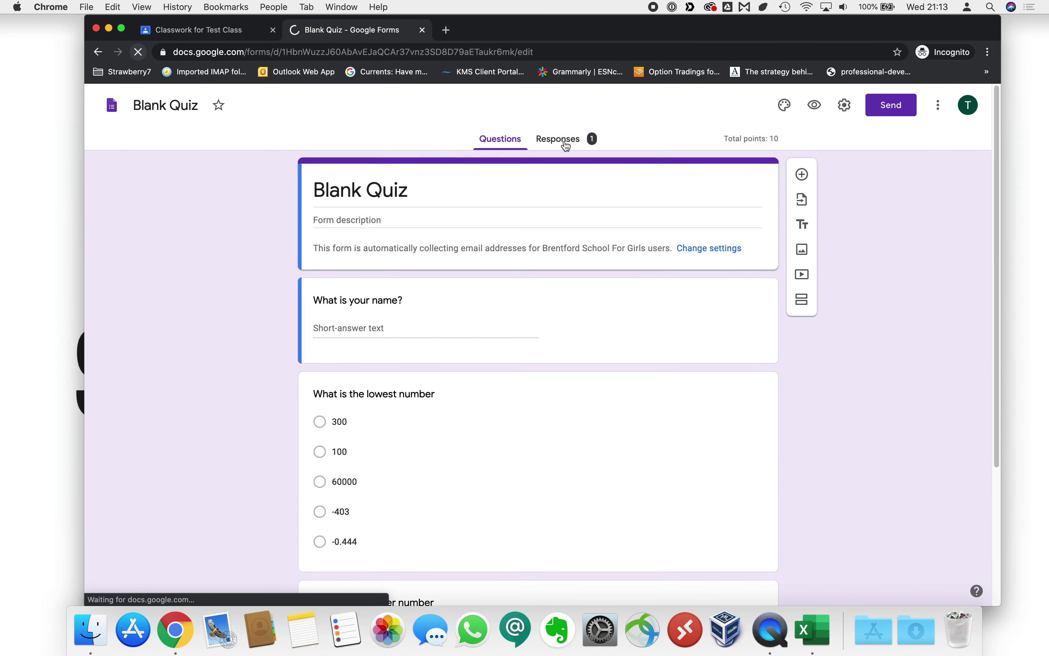
{"action": "left_click", "coordinate": [565, 143]}
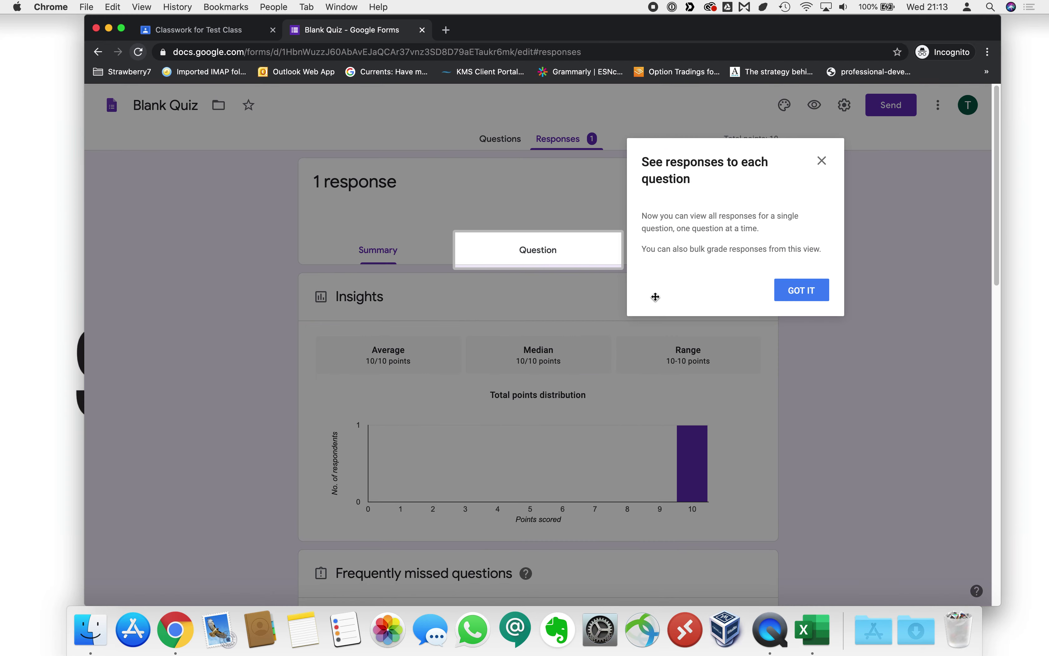
{"action": "left_click", "coordinate": [823, 162]}
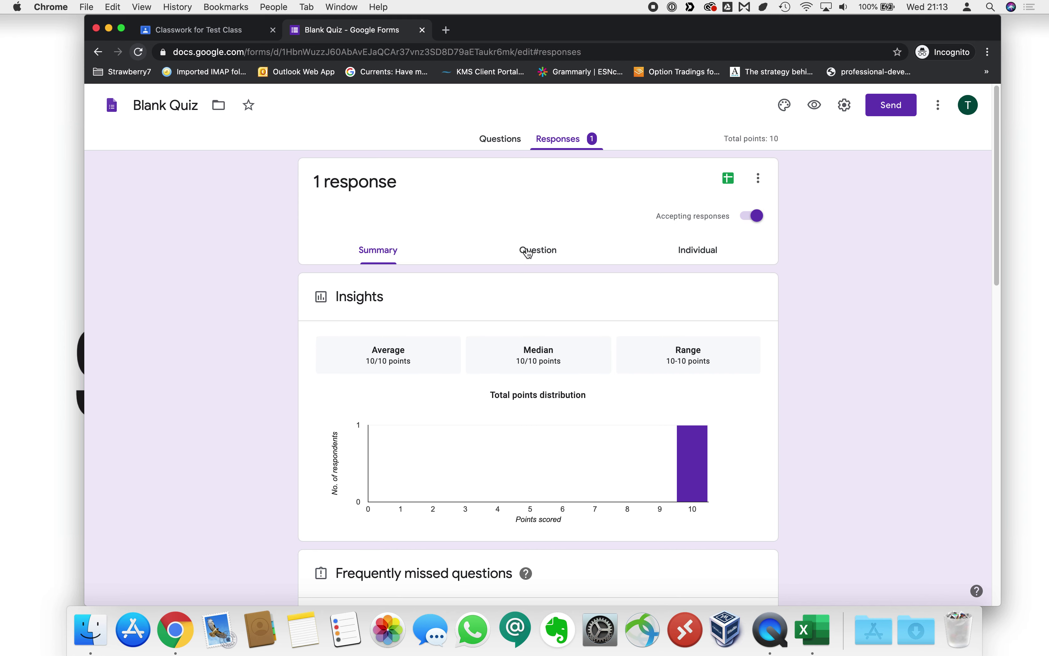
{"action": "left_click", "coordinate": [690, 259]}
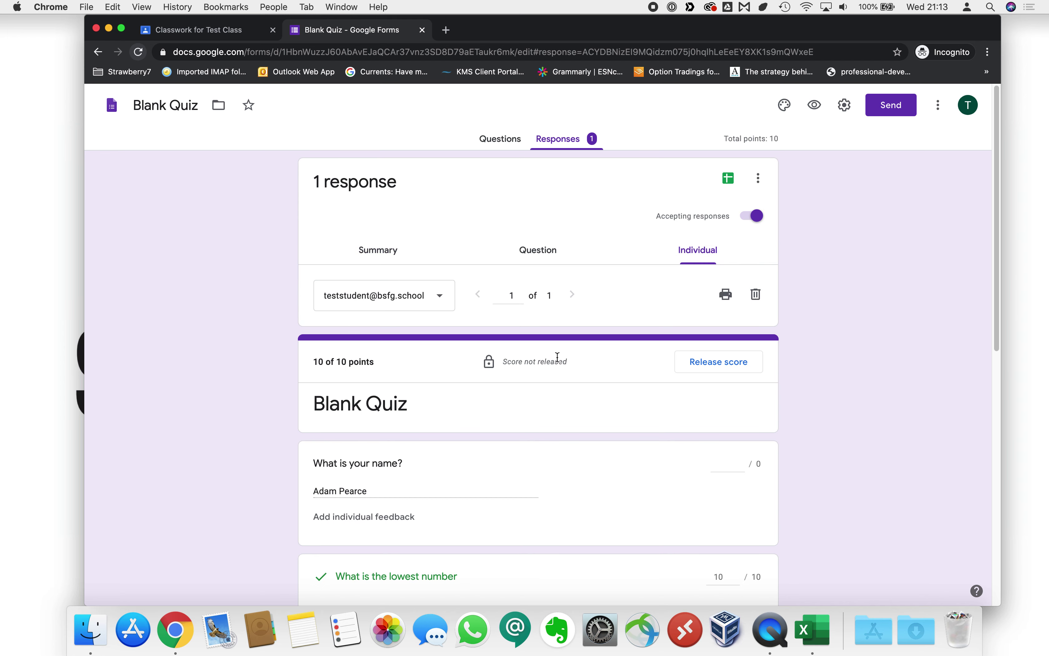
{"action": "scroll", "coordinate": [558, 356], "scroll_direction": "down", "scroll_amount": 3}
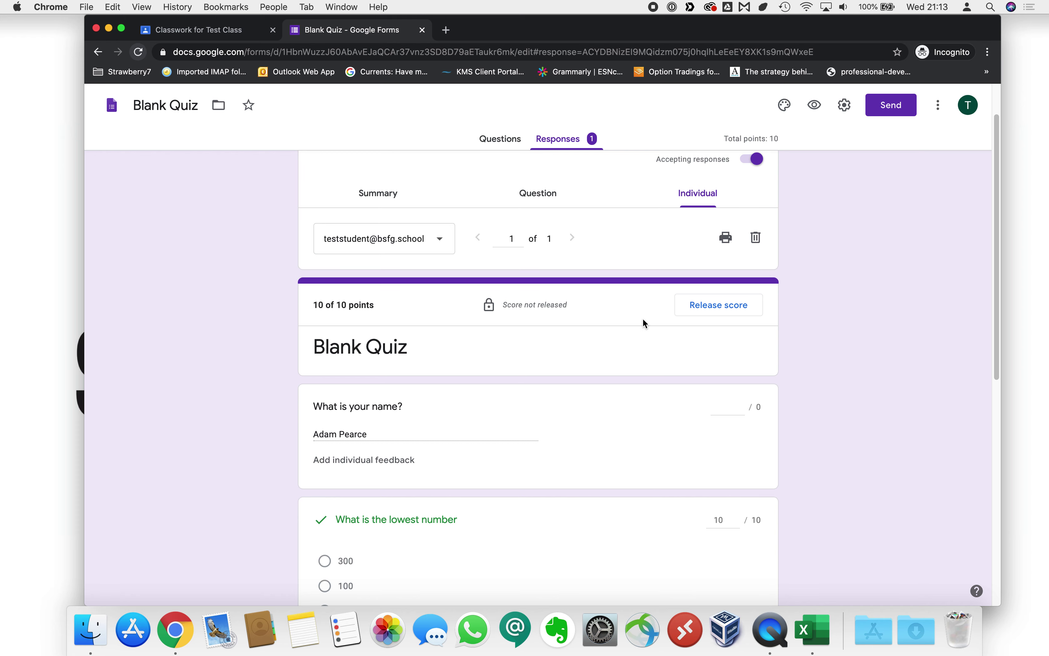
{"action": "scroll", "coordinate": [607, 346], "scroll_direction": "down", "scroll_amount": 1}
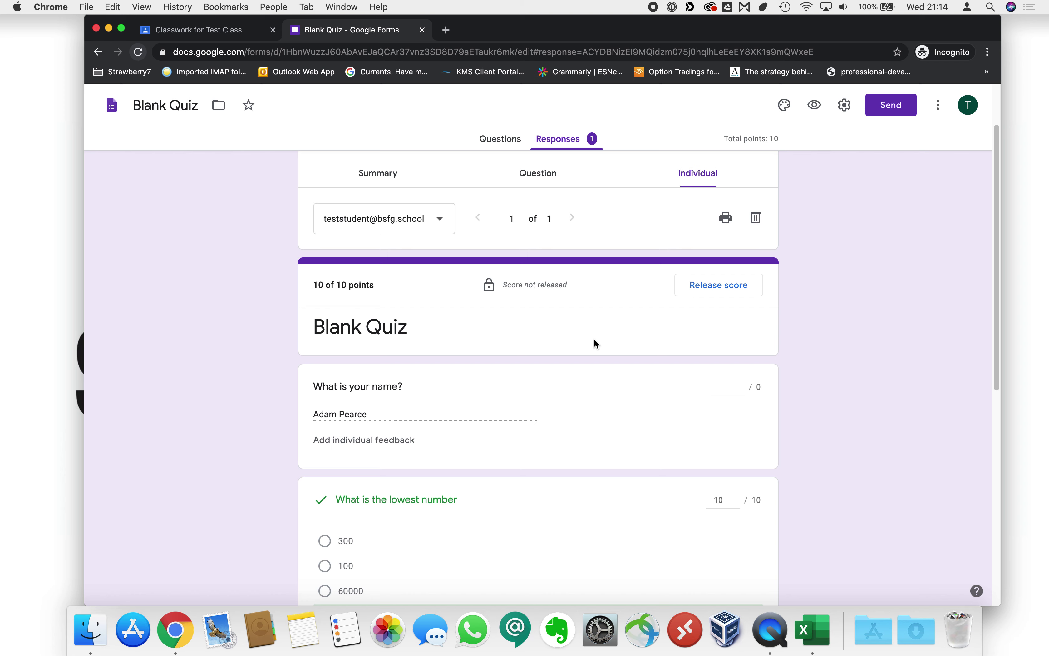
{"action": "left_click_drag", "start_coordinate": [501, 284], "coordinate": [569, 284]}
{"action": "left_click", "coordinate": [569, 284]}
{"action": "scroll", "coordinate": [555, 299], "scroll_direction": "down", "scroll_amount": 5}
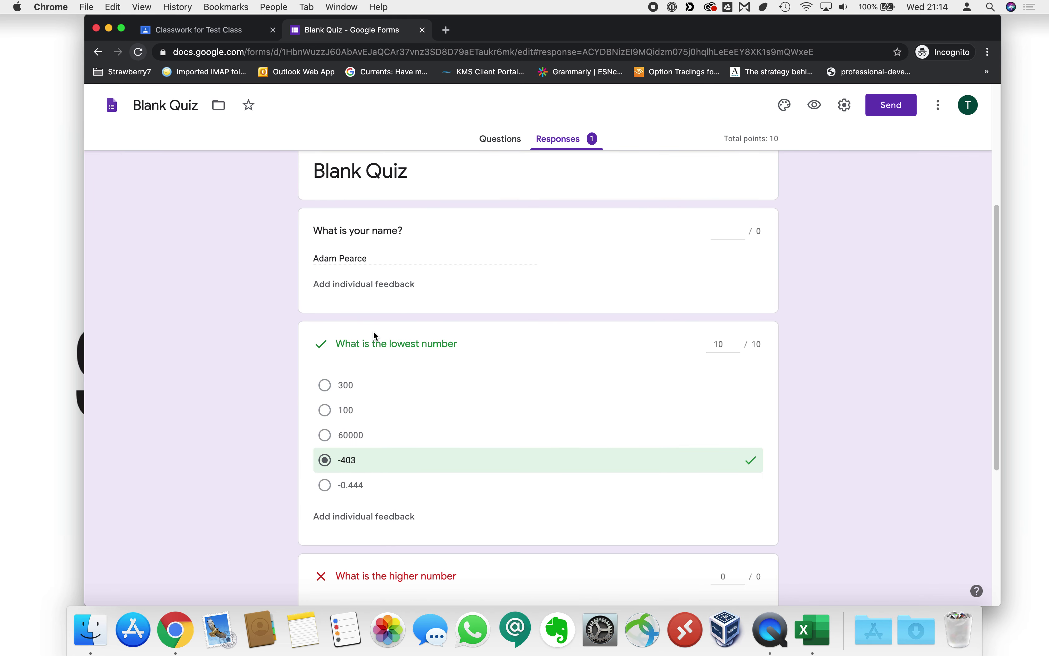
{"action": "scroll", "coordinate": [327, 343], "scroll_direction": "down", "scroll_amount": 4}
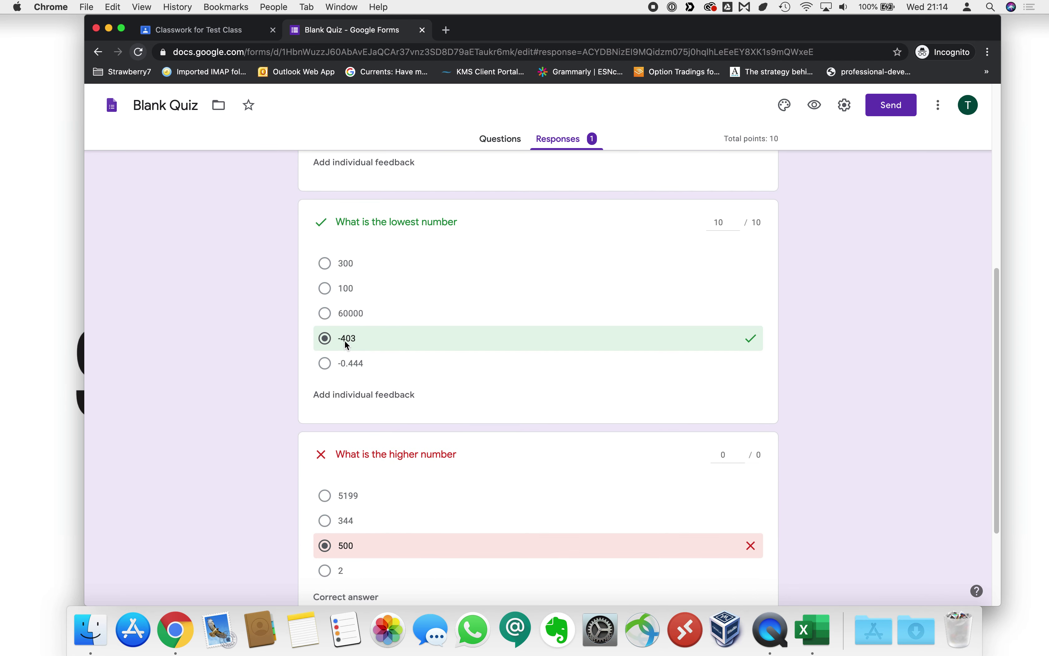
{"action": "scroll", "coordinate": [410, 504], "scroll_direction": "down", "scroll_amount": 2}
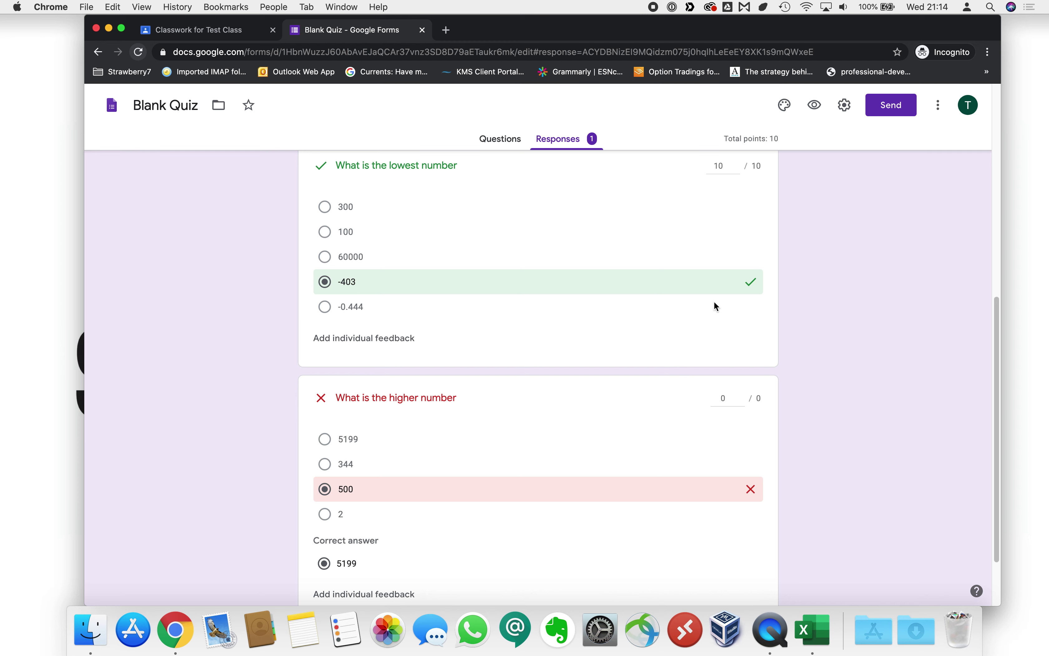
{"action": "scroll", "coordinate": [713, 301], "scroll_direction": "up", "scroll_amount": 10}
{"action": "scroll", "coordinate": [637, 306], "scroll_direction": "up", "scroll_amount": 1}
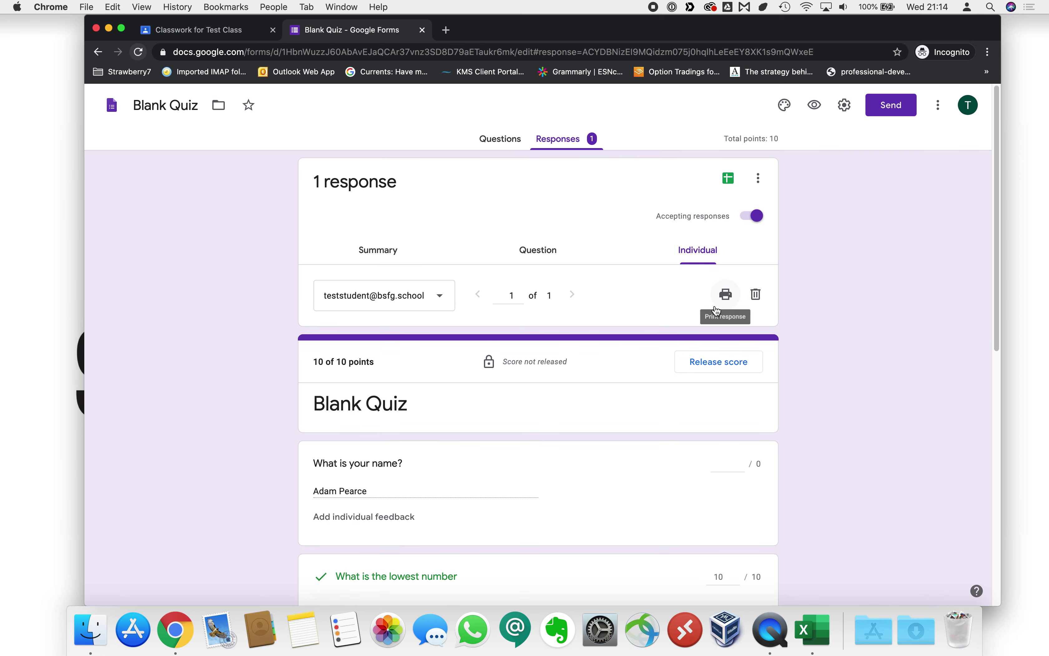
Set the quiz header to the candy sweets image, turning the theme yellow.
{"action": "left_click", "coordinate": [784, 106]}
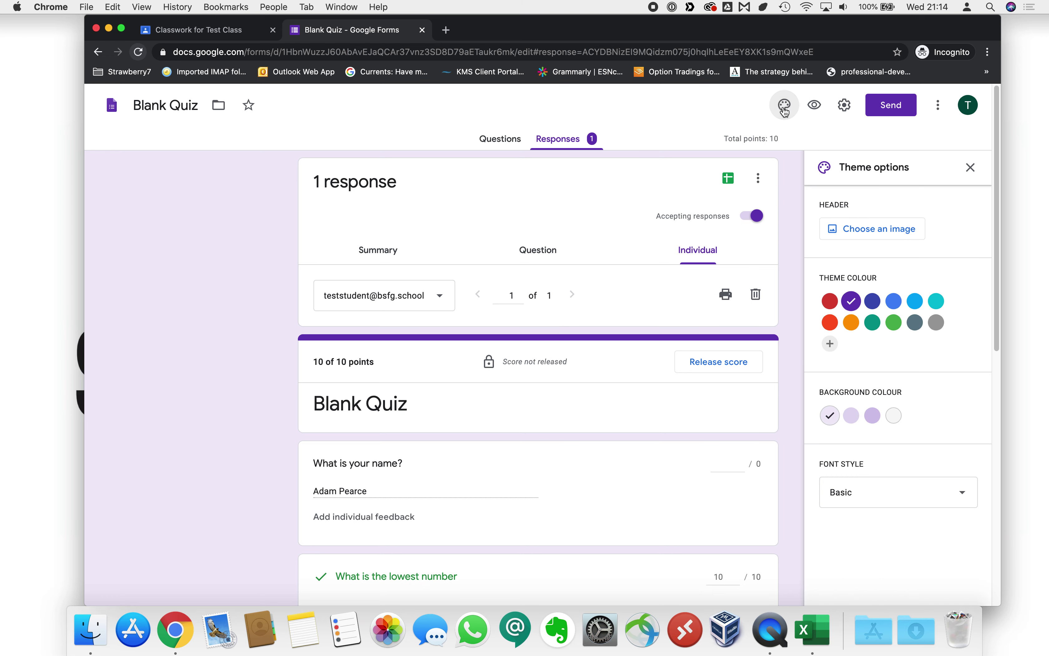
{"action": "left_click", "coordinate": [880, 232]}
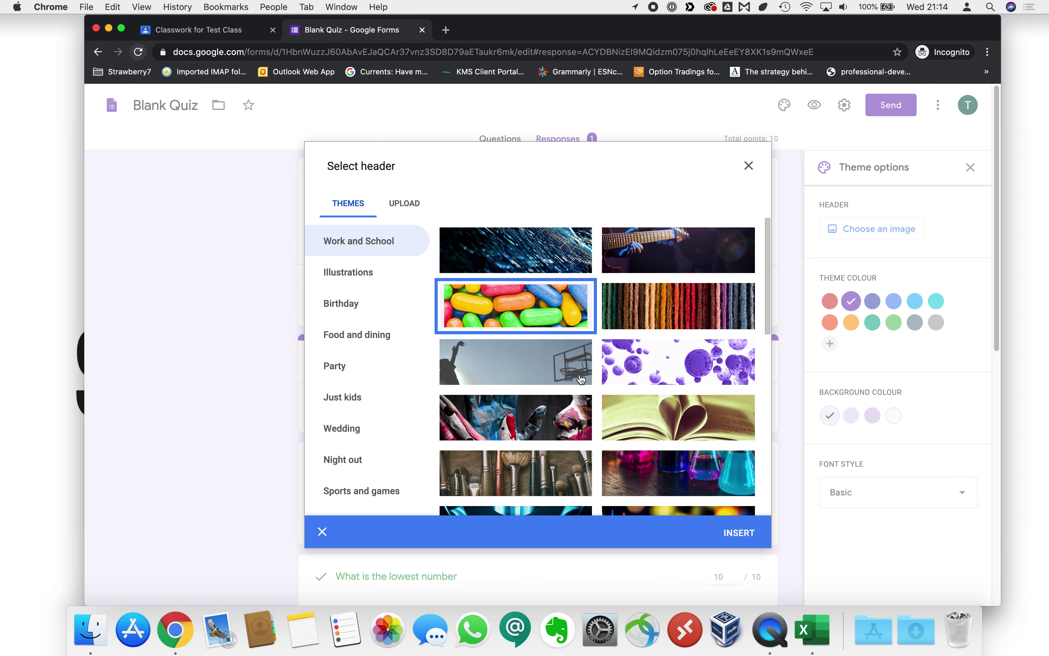
{"action": "left_click", "coordinate": [736, 532]}
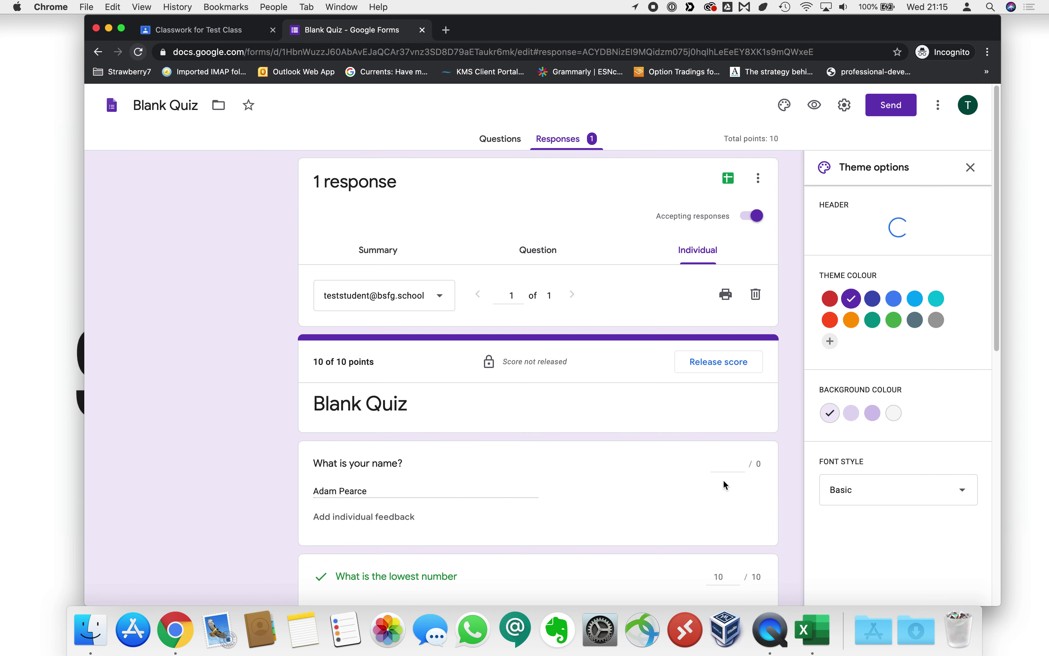
{"action": "left_click", "coordinate": [969, 168]}
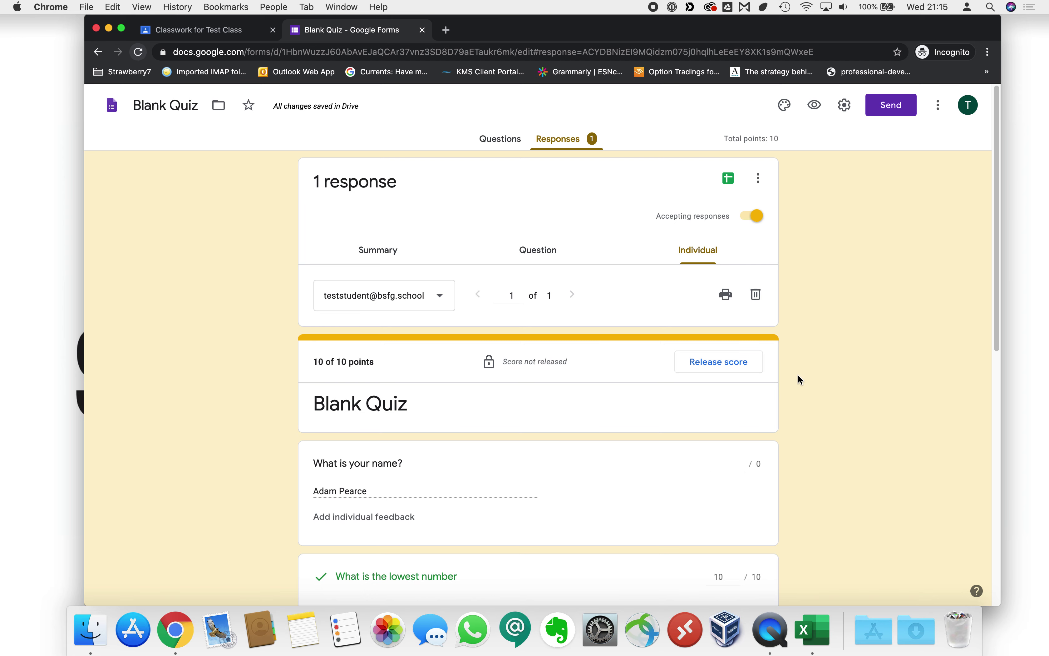
Add 'Well done!' feedback to the lowest-number answer.
{"action": "scroll", "coordinate": [797, 377], "scroll_direction": "down", "scroll_amount": 7}
{"action": "scroll", "coordinate": [794, 377], "scroll_direction": "down", "scroll_amount": 4}
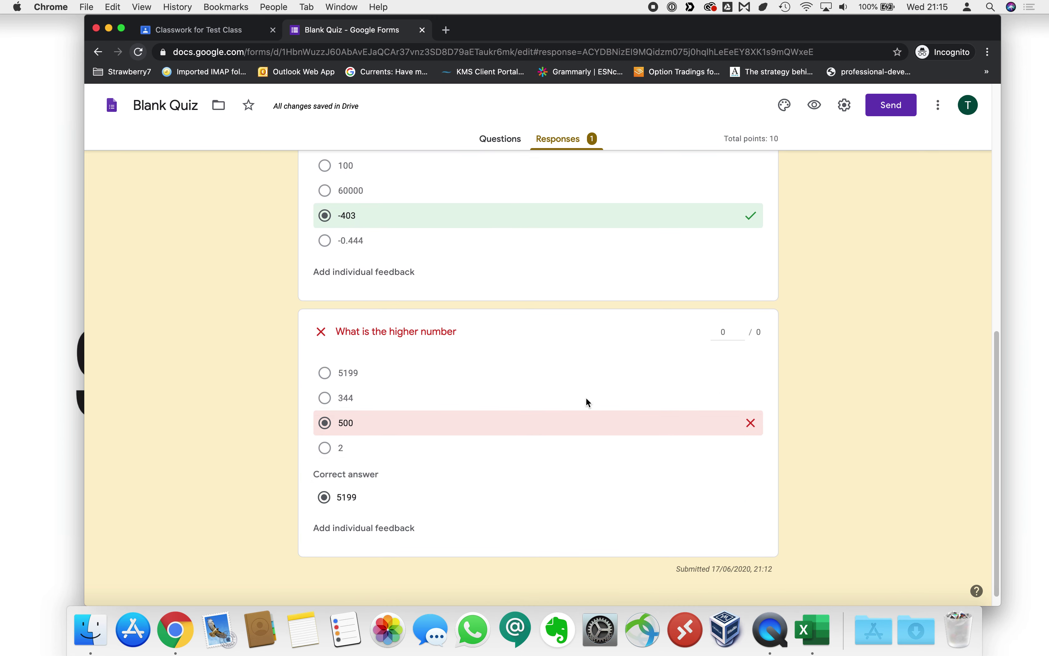
{"action": "left_click", "coordinate": [340, 273]}
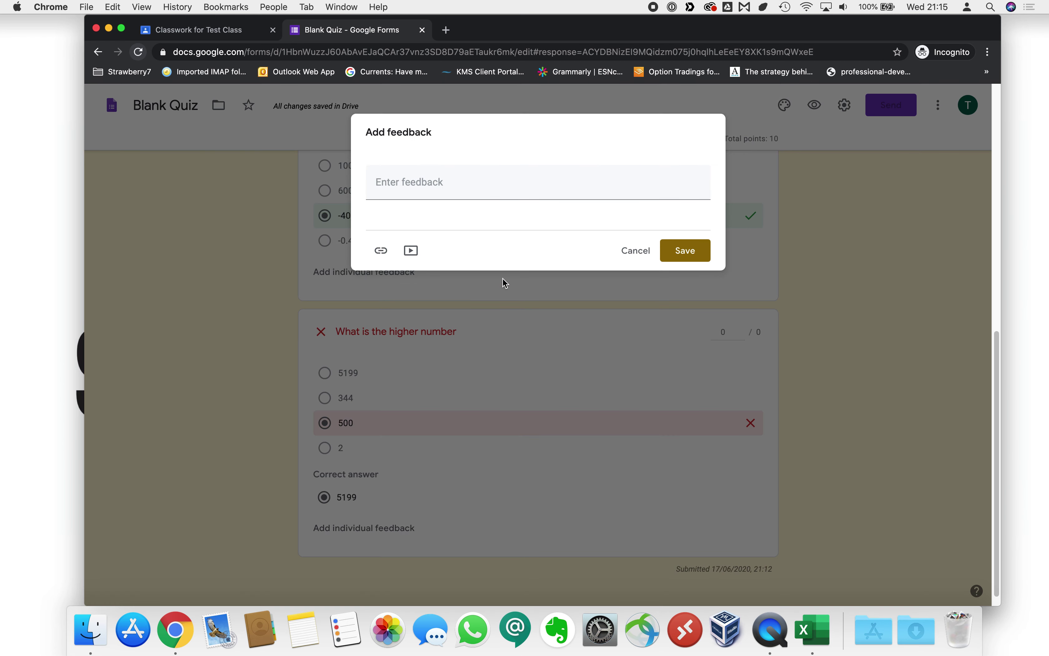
{"action": "left_click", "coordinate": [412, 182]}
{"action": "type", "text": "Well done!"}
{"action": "left_click", "coordinate": [685, 251]}
Add 'Remember that thousands are larger than hundreds' feedback to the higher-number answer and save.
{"action": "scroll", "coordinate": [514, 381], "scroll_direction": "down", "scroll_amount": 3}
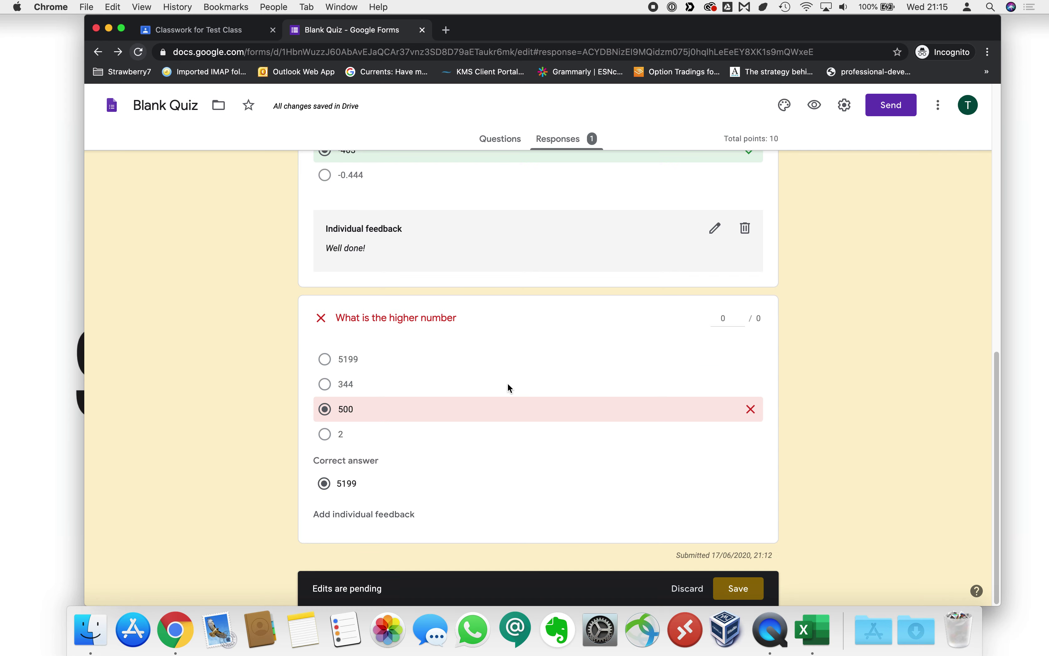
{"action": "left_click", "coordinate": [370, 522]}
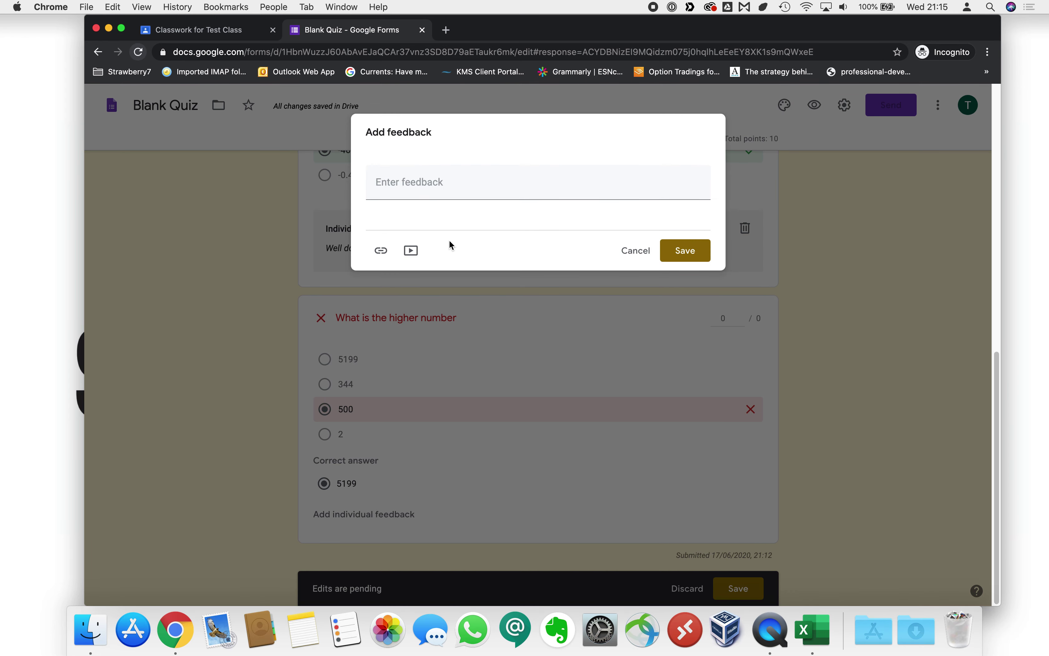
{"action": "left_click", "coordinate": [415, 185]}
{"action": "type", "text": "Remember"}
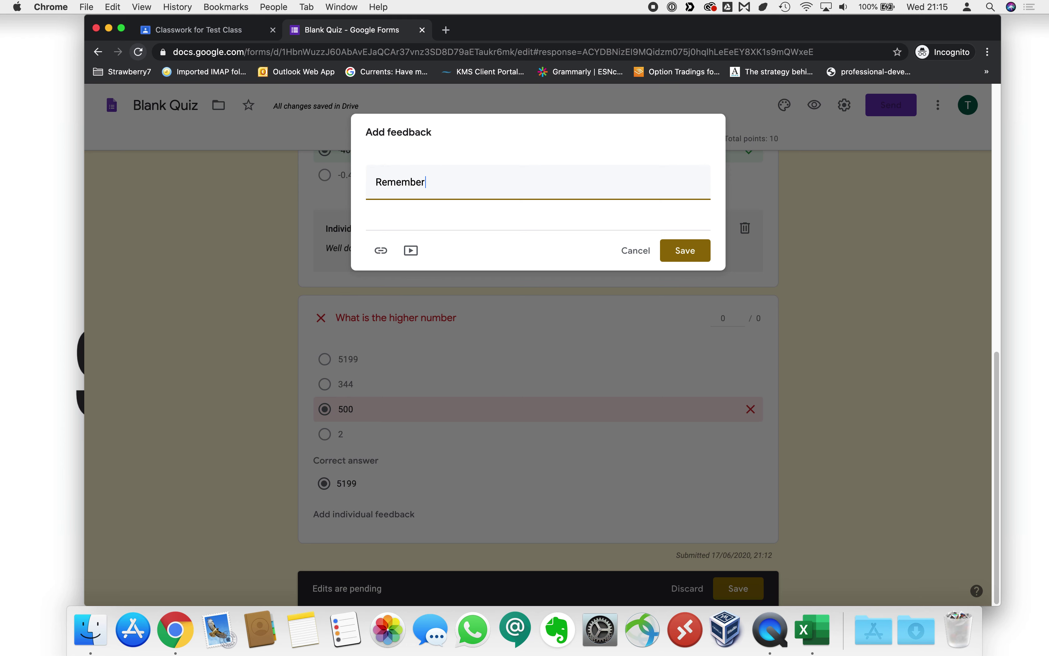
{"action": "type", "text": " that tho"}
{"action": "type", "text": "ds are larger than hundred"}
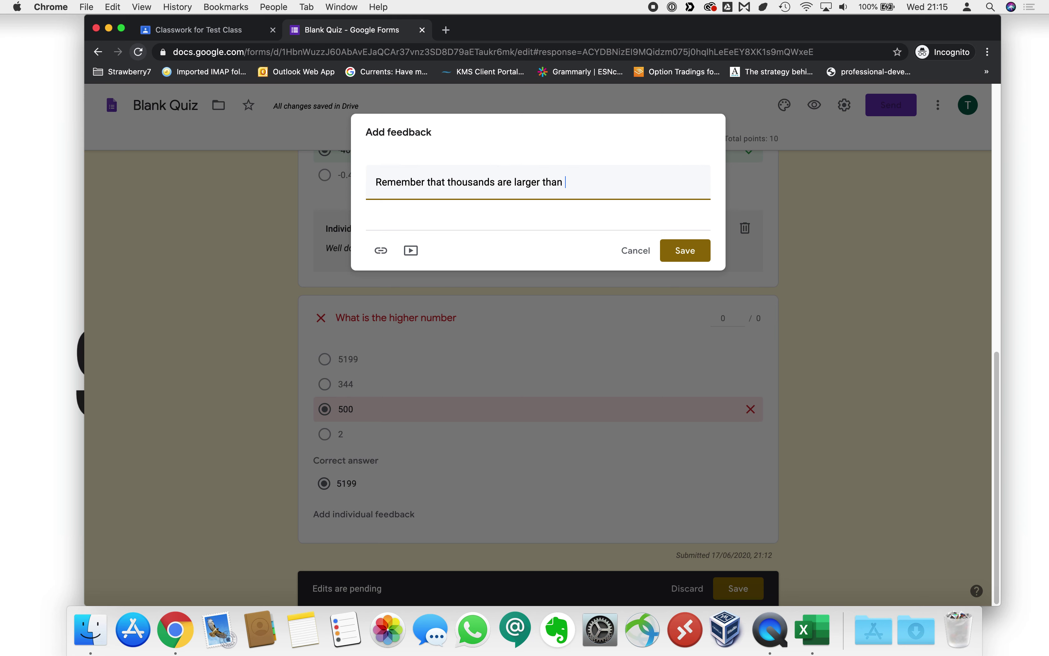
{"action": "type", "text": "s"}
{"action": "left_click", "coordinate": [689, 253]}
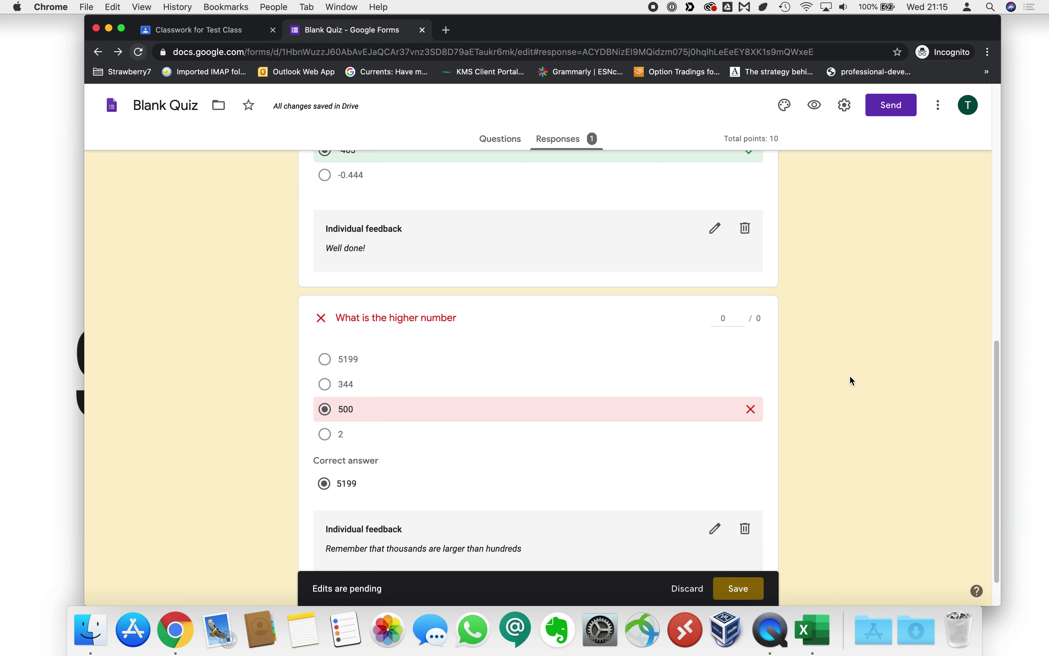
{"action": "scroll", "coordinate": [850, 376], "scroll_direction": "down", "scroll_amount": 2}
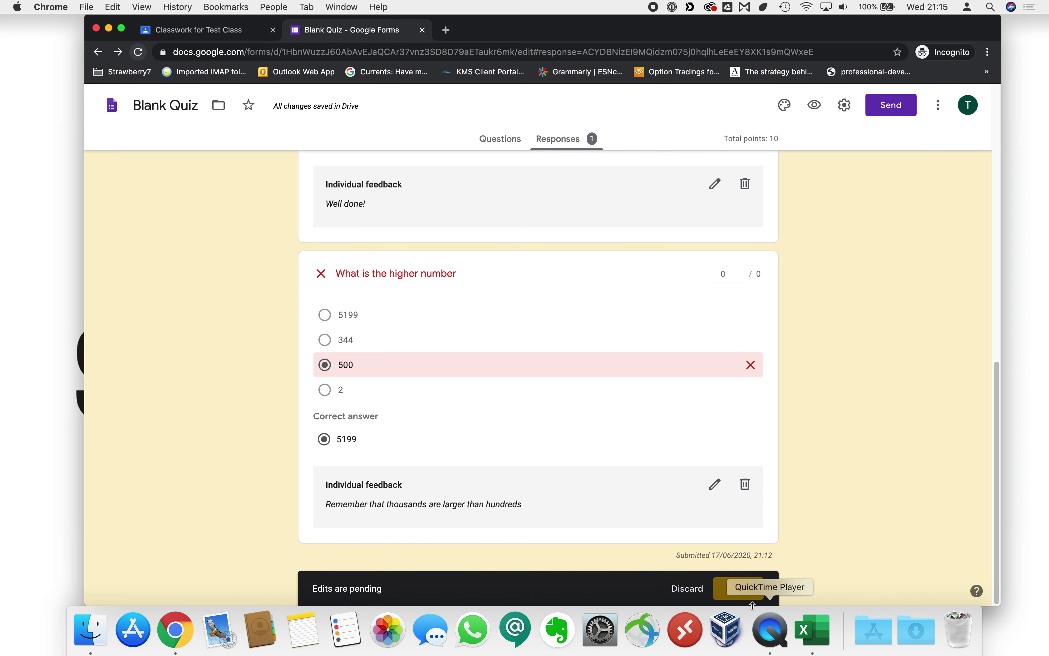
{"action": "left_click", "coordinate": [738, 588]}
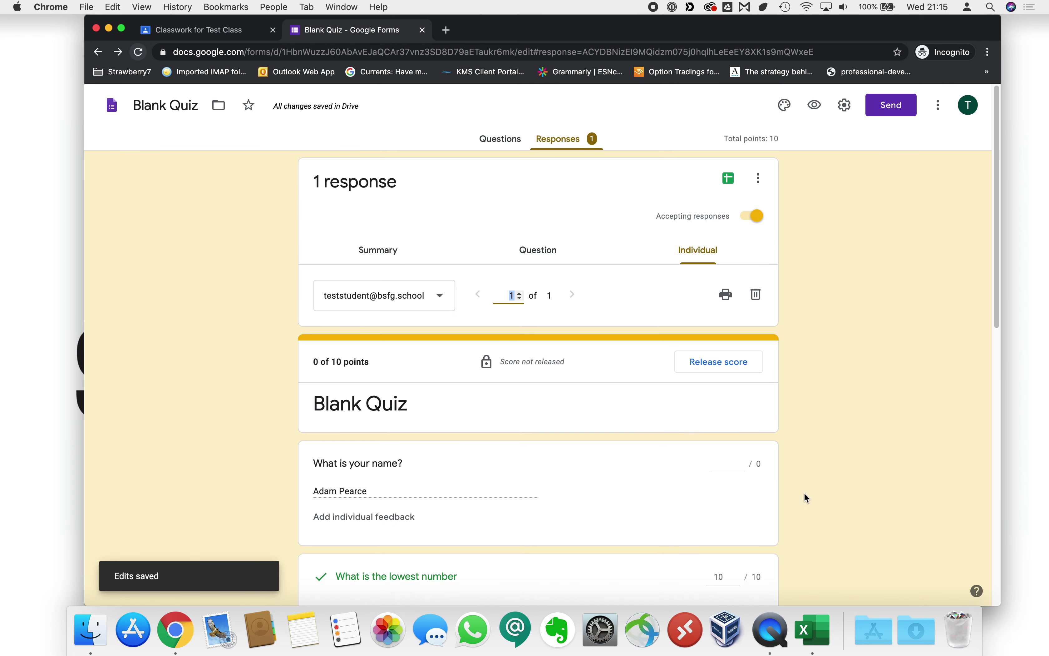
Release the student's 10-of-10 score, sending the notification email.
{"action": "scroll", "coordinate": [777, 399], "scroll_direction": "down", "scroll_amount": 10}
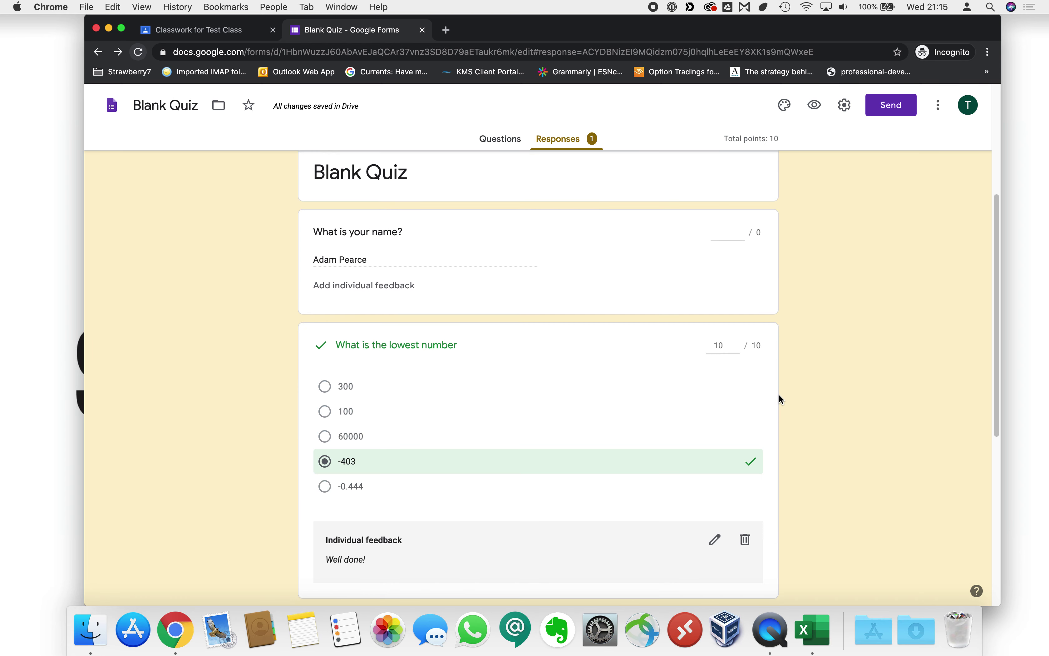
{"action": "scroll", "coordinate": [644, 475], "scroll_direction": "down", "scroll_amount": 3}
{"action": "scroll", "coordinate": [650, 471], "scroll_direction": "up", "scroll_amount": 15}
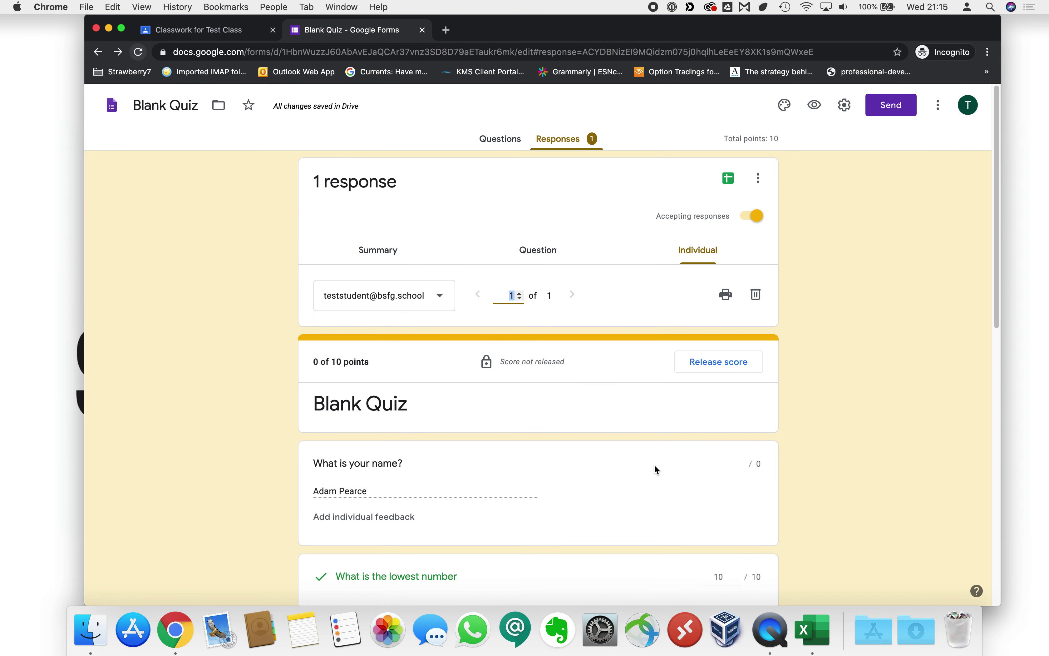
{"action": "left_click", "coordinate": [719, 363]}
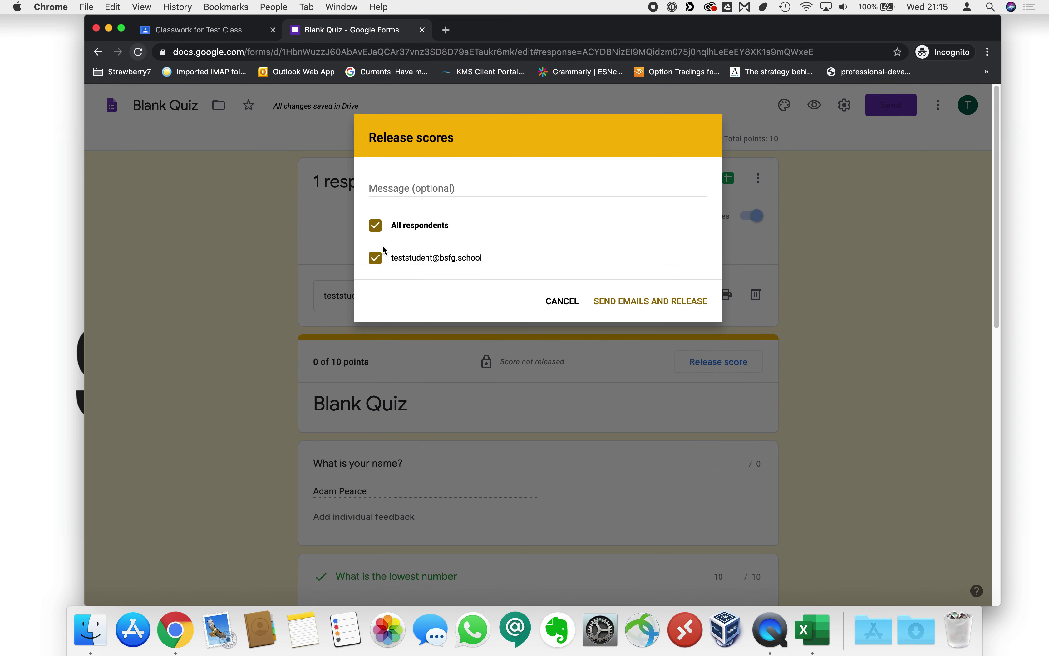
{"action": "left_click", "coordinate": [431, 187]}
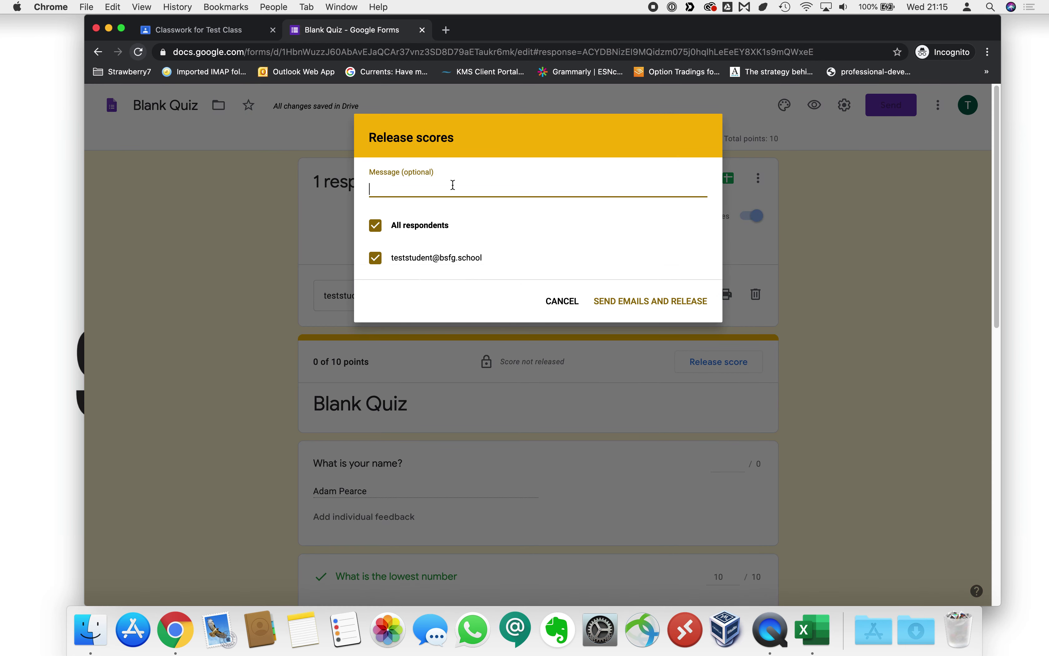
{"action": "left_click", "coordinate": [646, 306]}
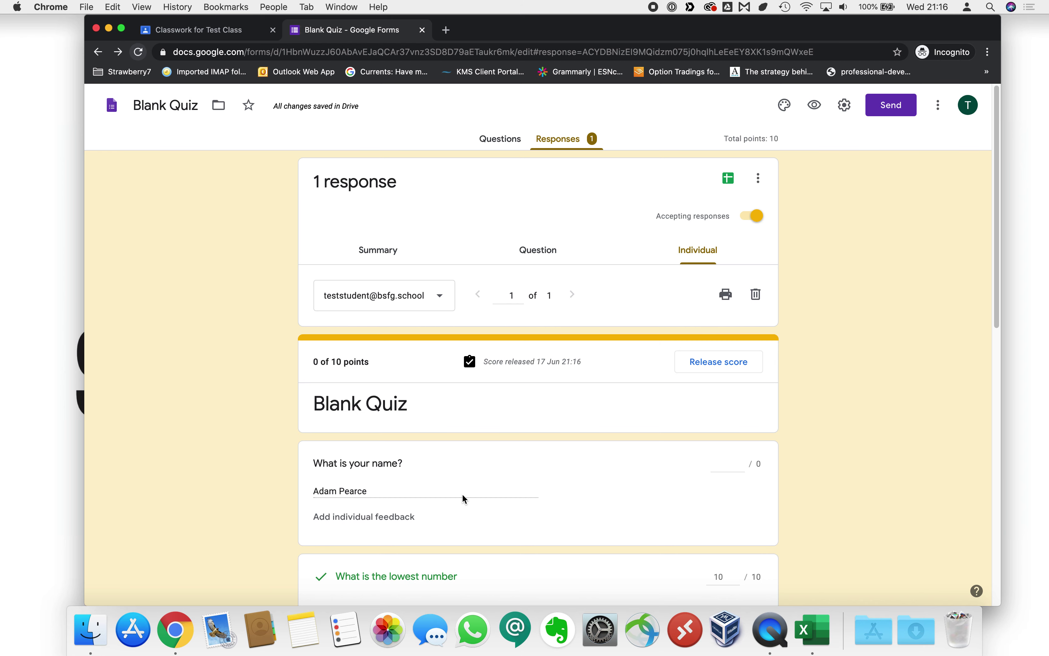
{"action": "scroll", "coordinate": [465, 485], "scroll_direction": "down", "scroll_amount": 5}
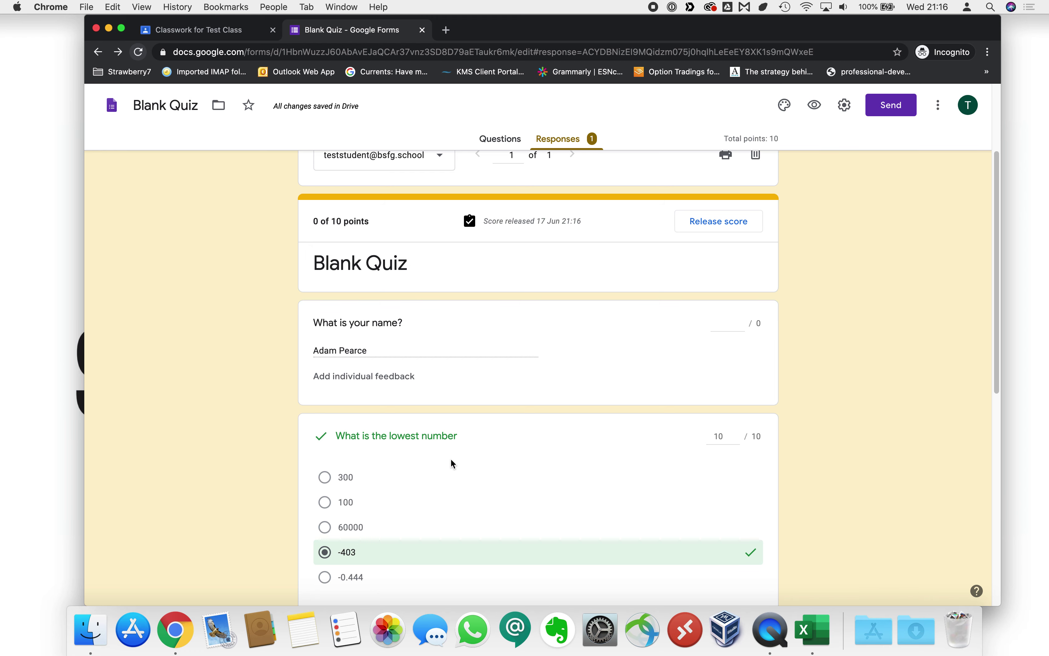
{"action": "scroll", "coordinate": [451, 458], "scroll_direction": "up", "scroll_amount": 5}
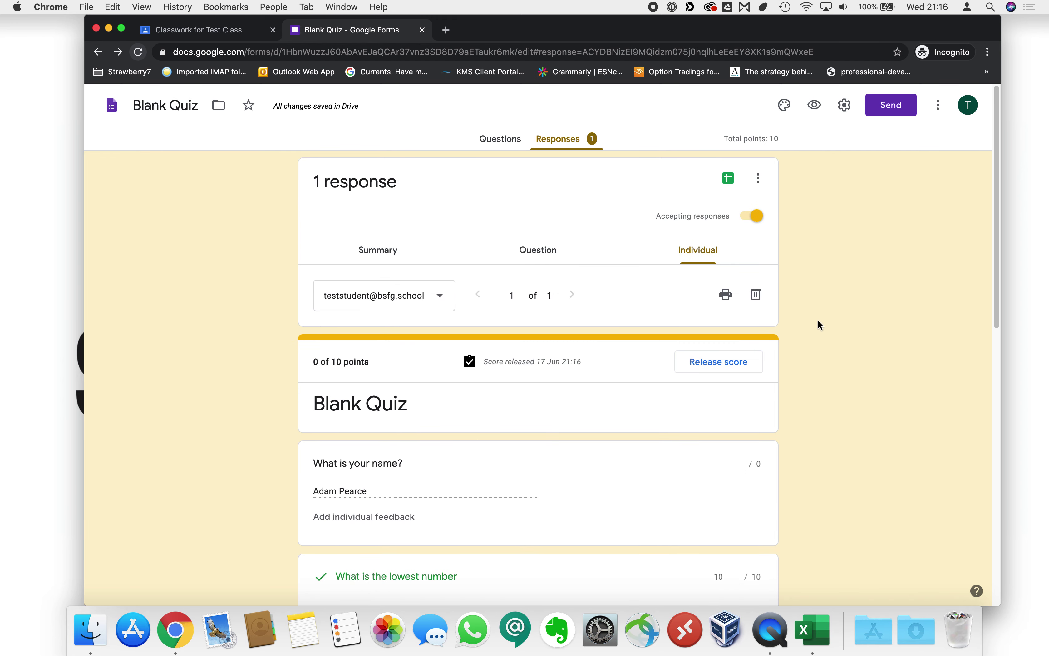